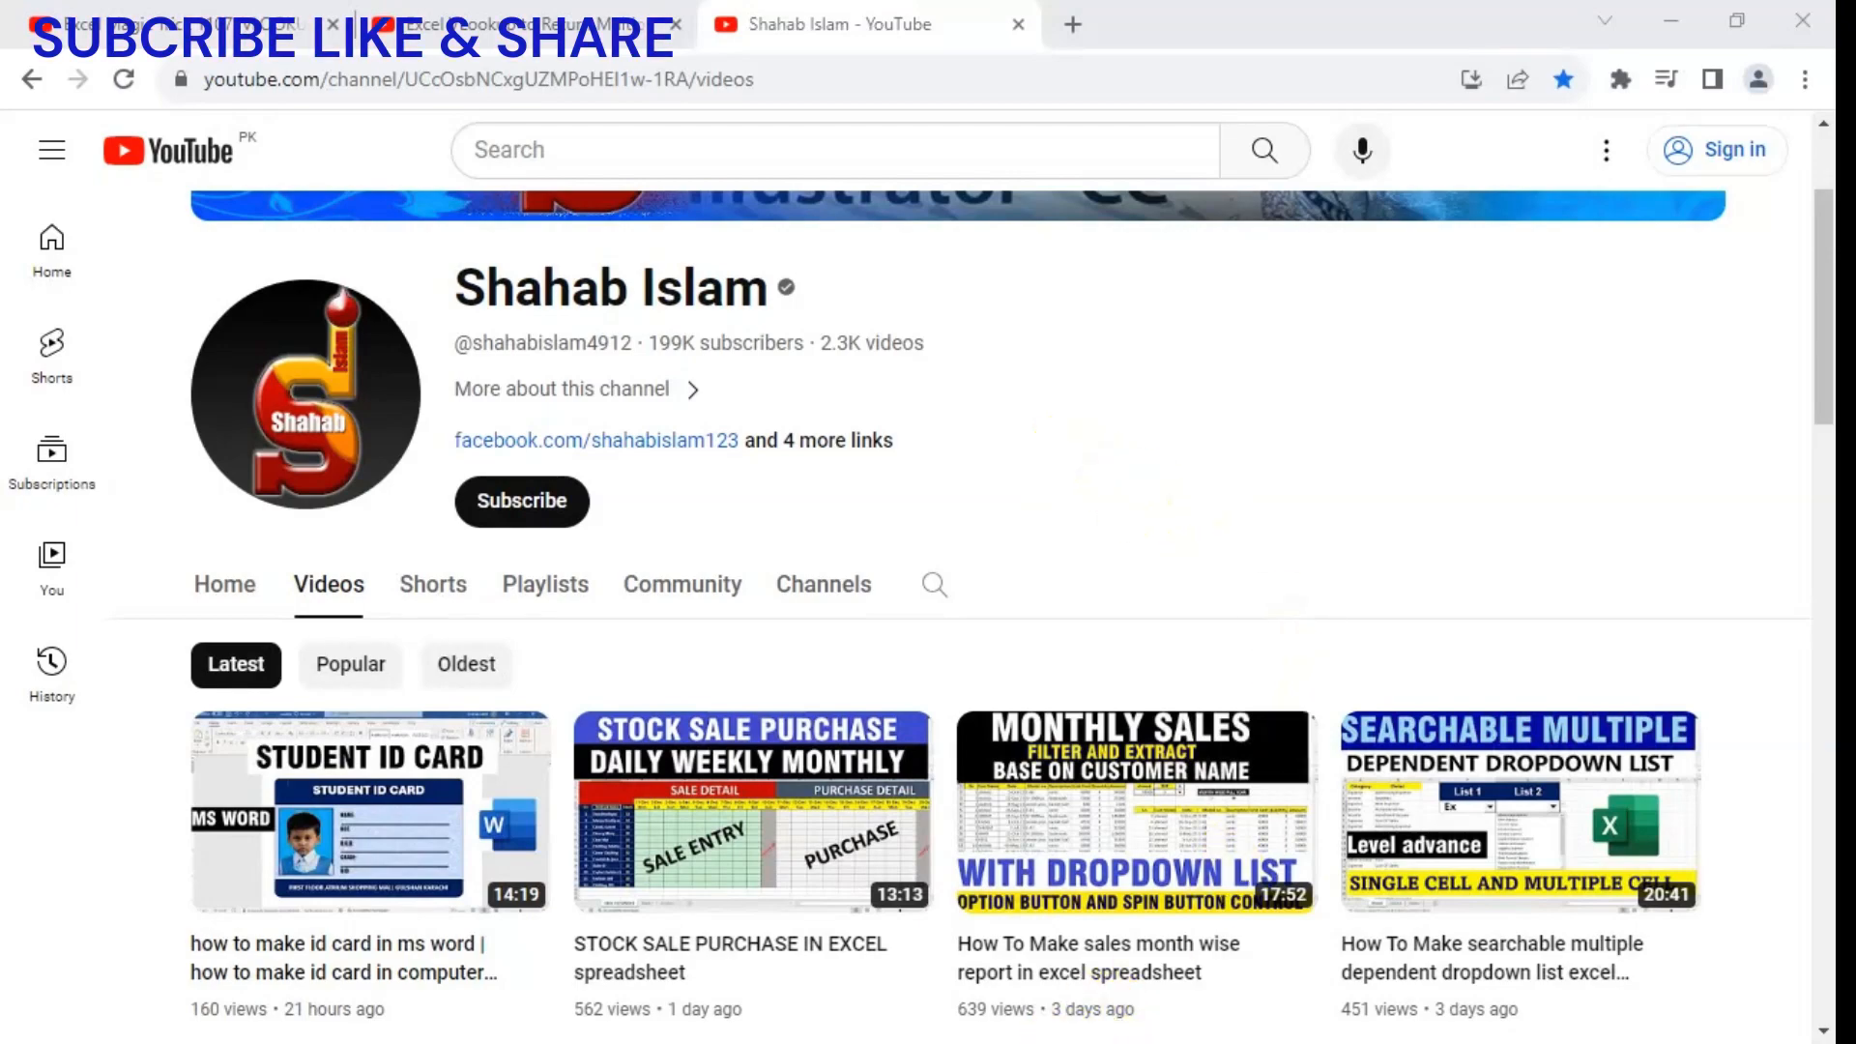
# - Switch to the Excel stock workbook and clear the Sheet Reference values in G3:G15 of the Stock sheet
pyautogui.click(1078, 880)
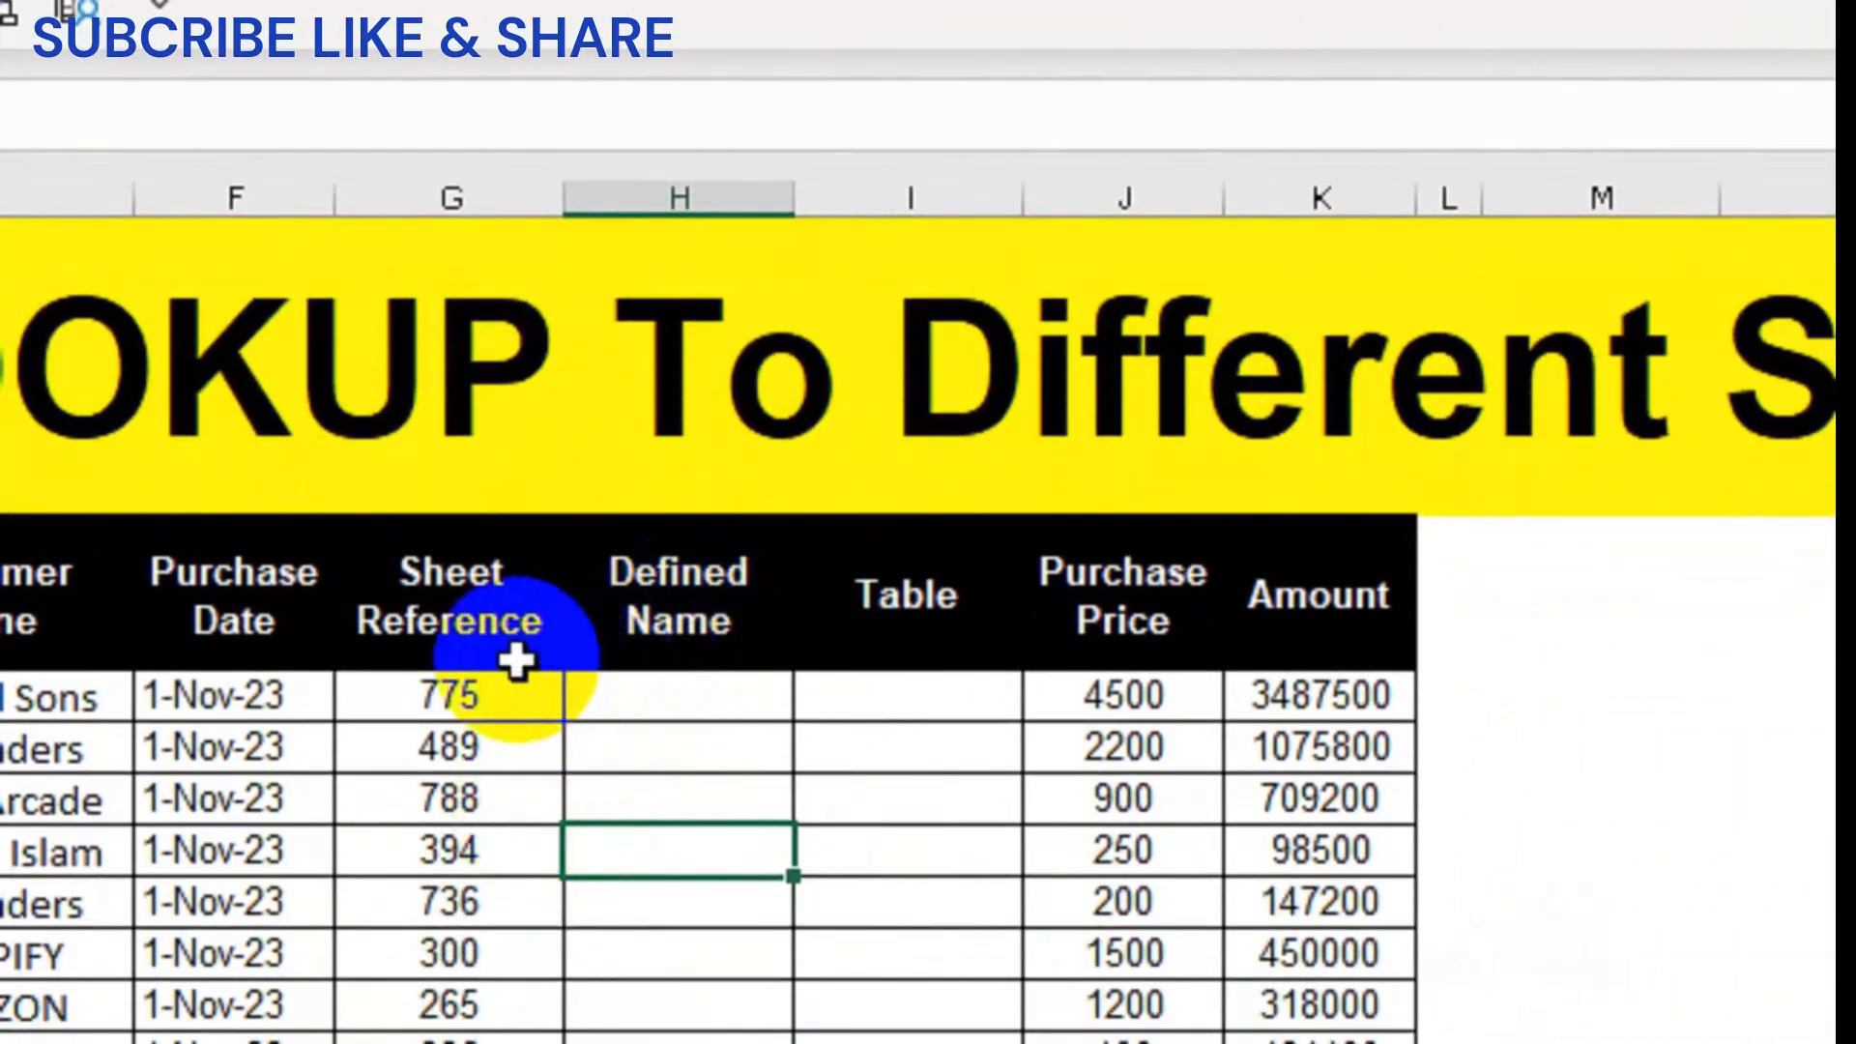
pyautogui.click(657, 777)
pyautogui.moveTo(459, 583); pyautogui.dragTo(493, 824)
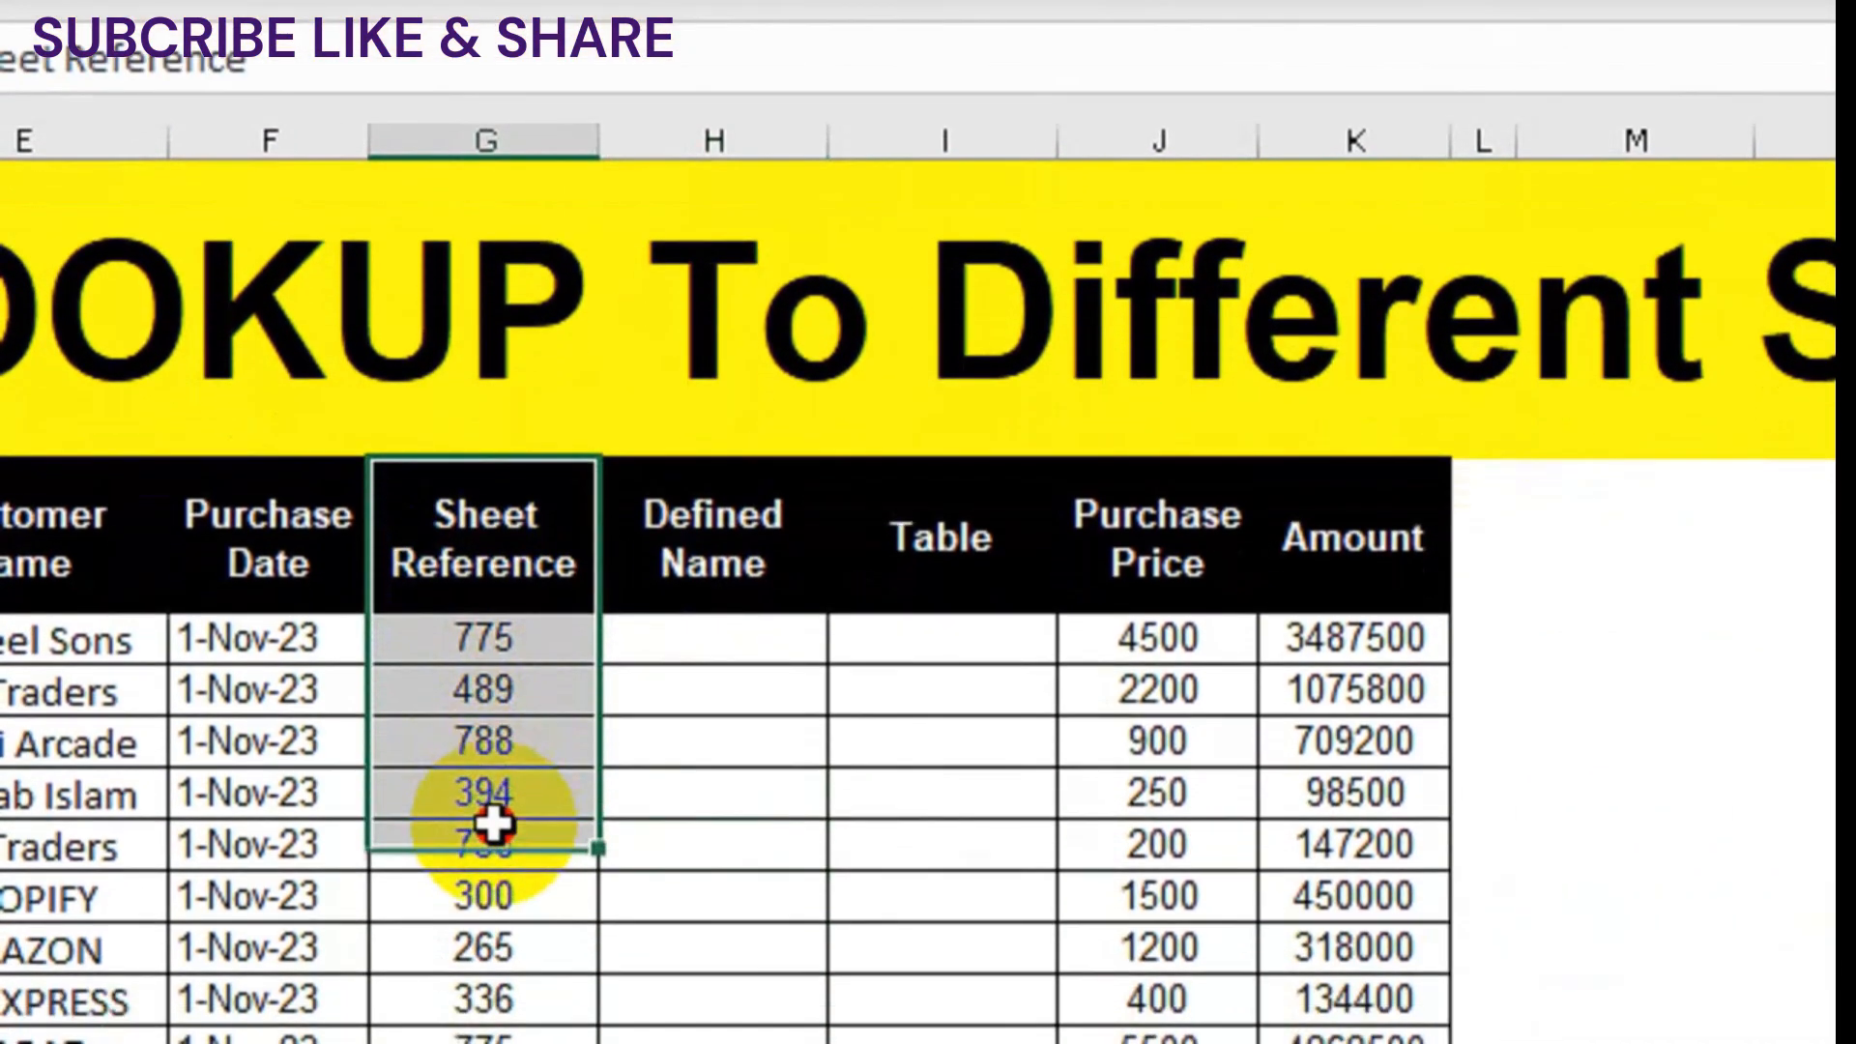
pyautogui.moveTo(502, 692); pyautogui.dragTo(471, 1026)
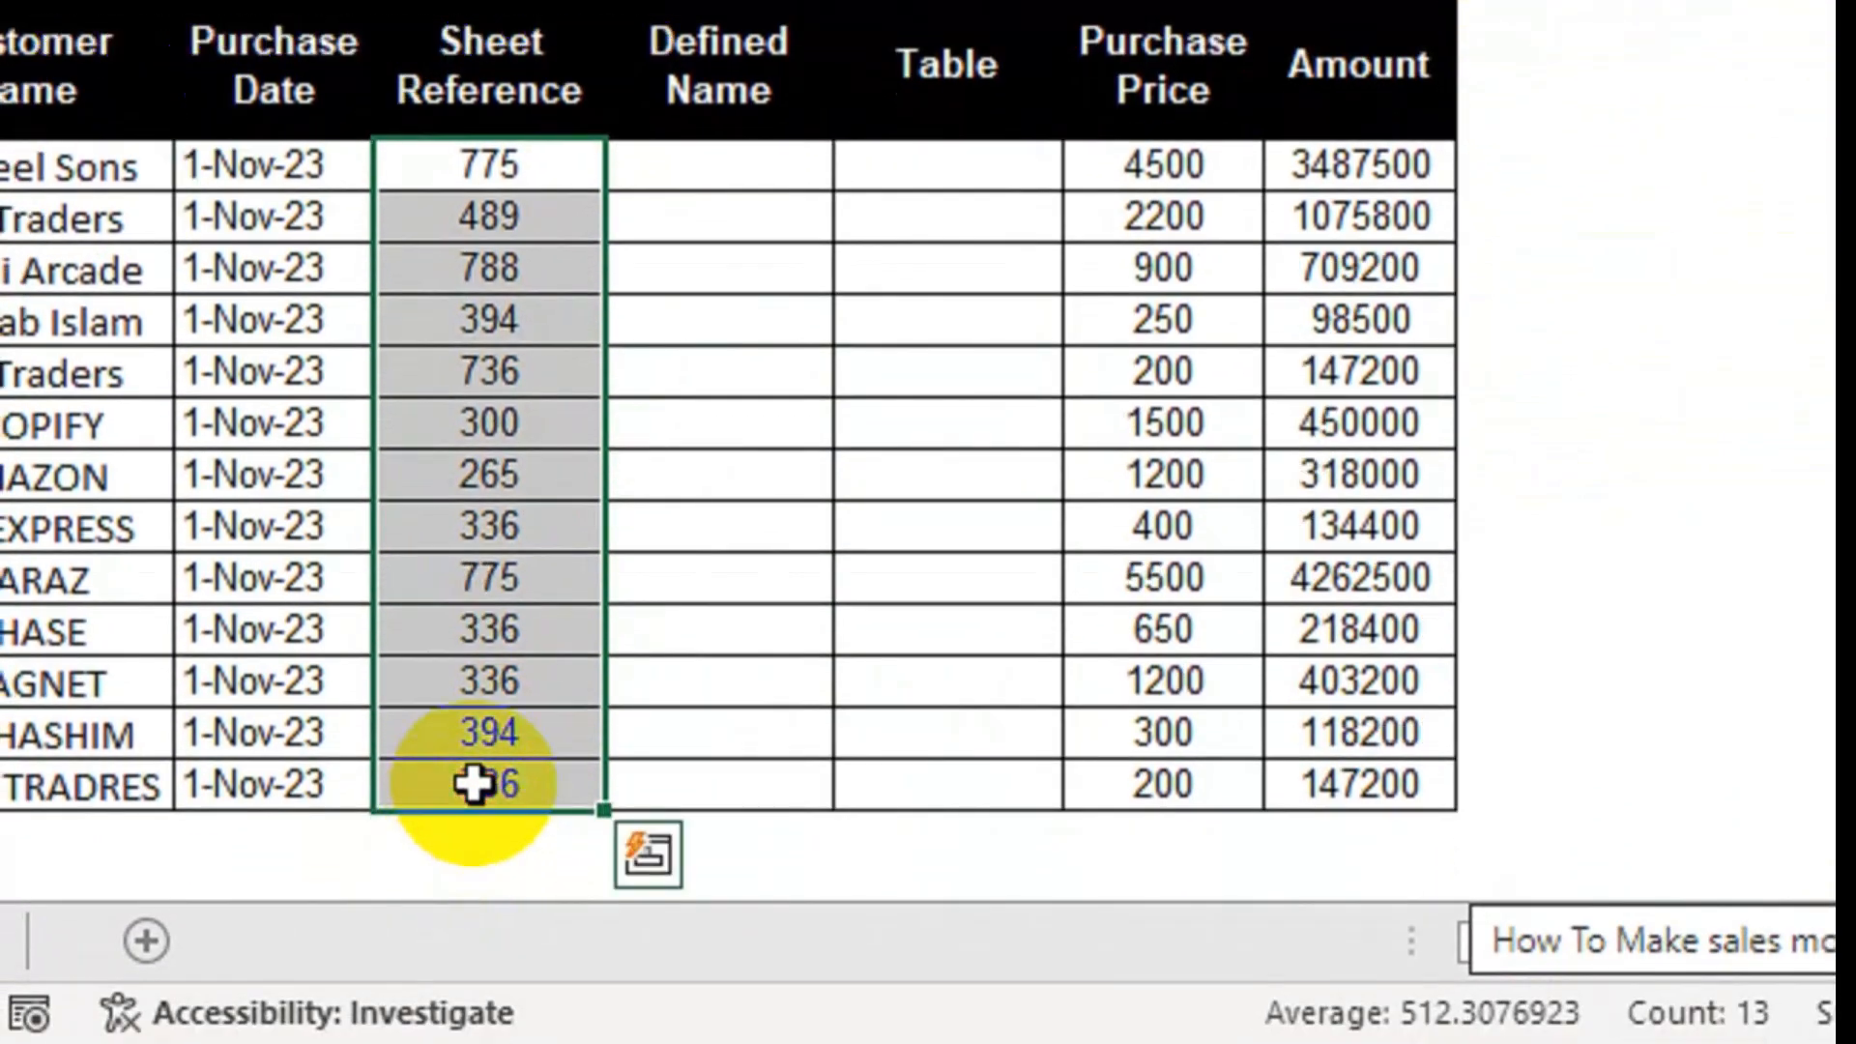
pyautogui.press('Delete')
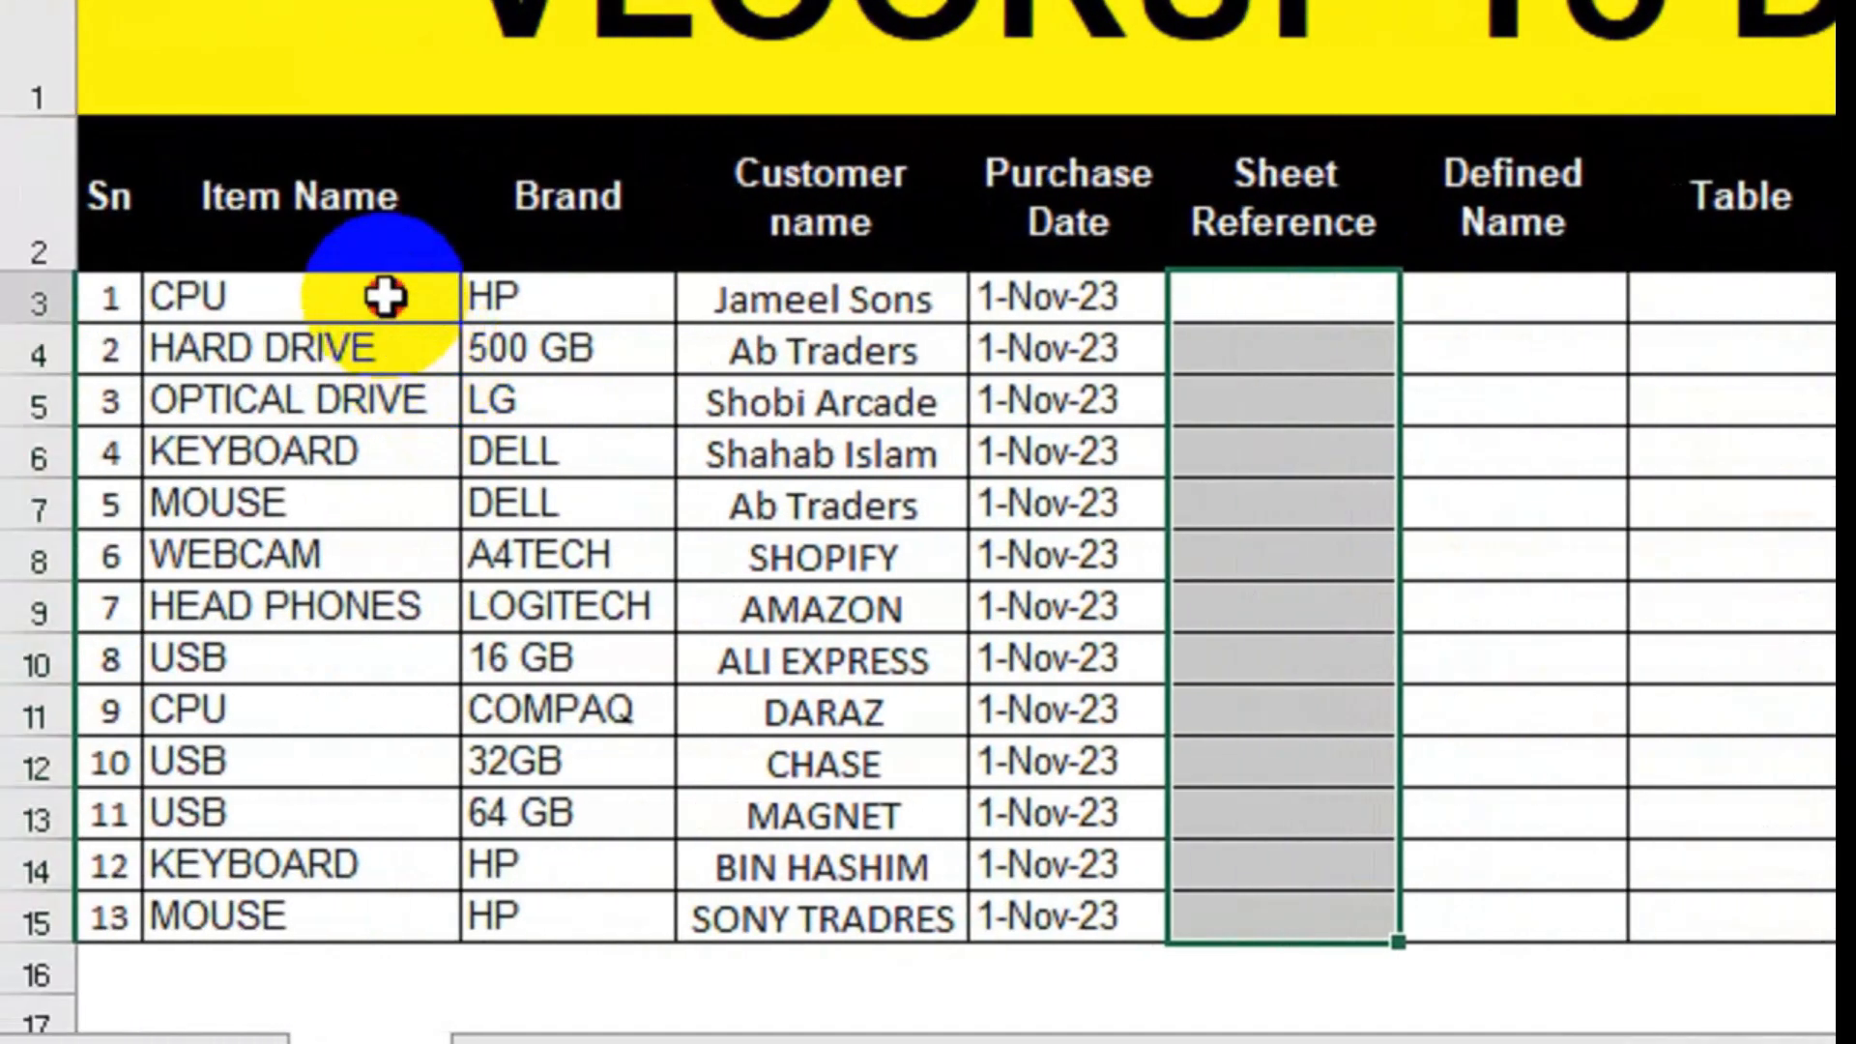
# - Examine the Stock sheet's item names, the source table on Sheet2 and the Sheet Reference cells G3:G15
pyautogui.moveTo(381, 294); pyautogui.dragTo(338, 747)
pyautogui.click(536, 1040)
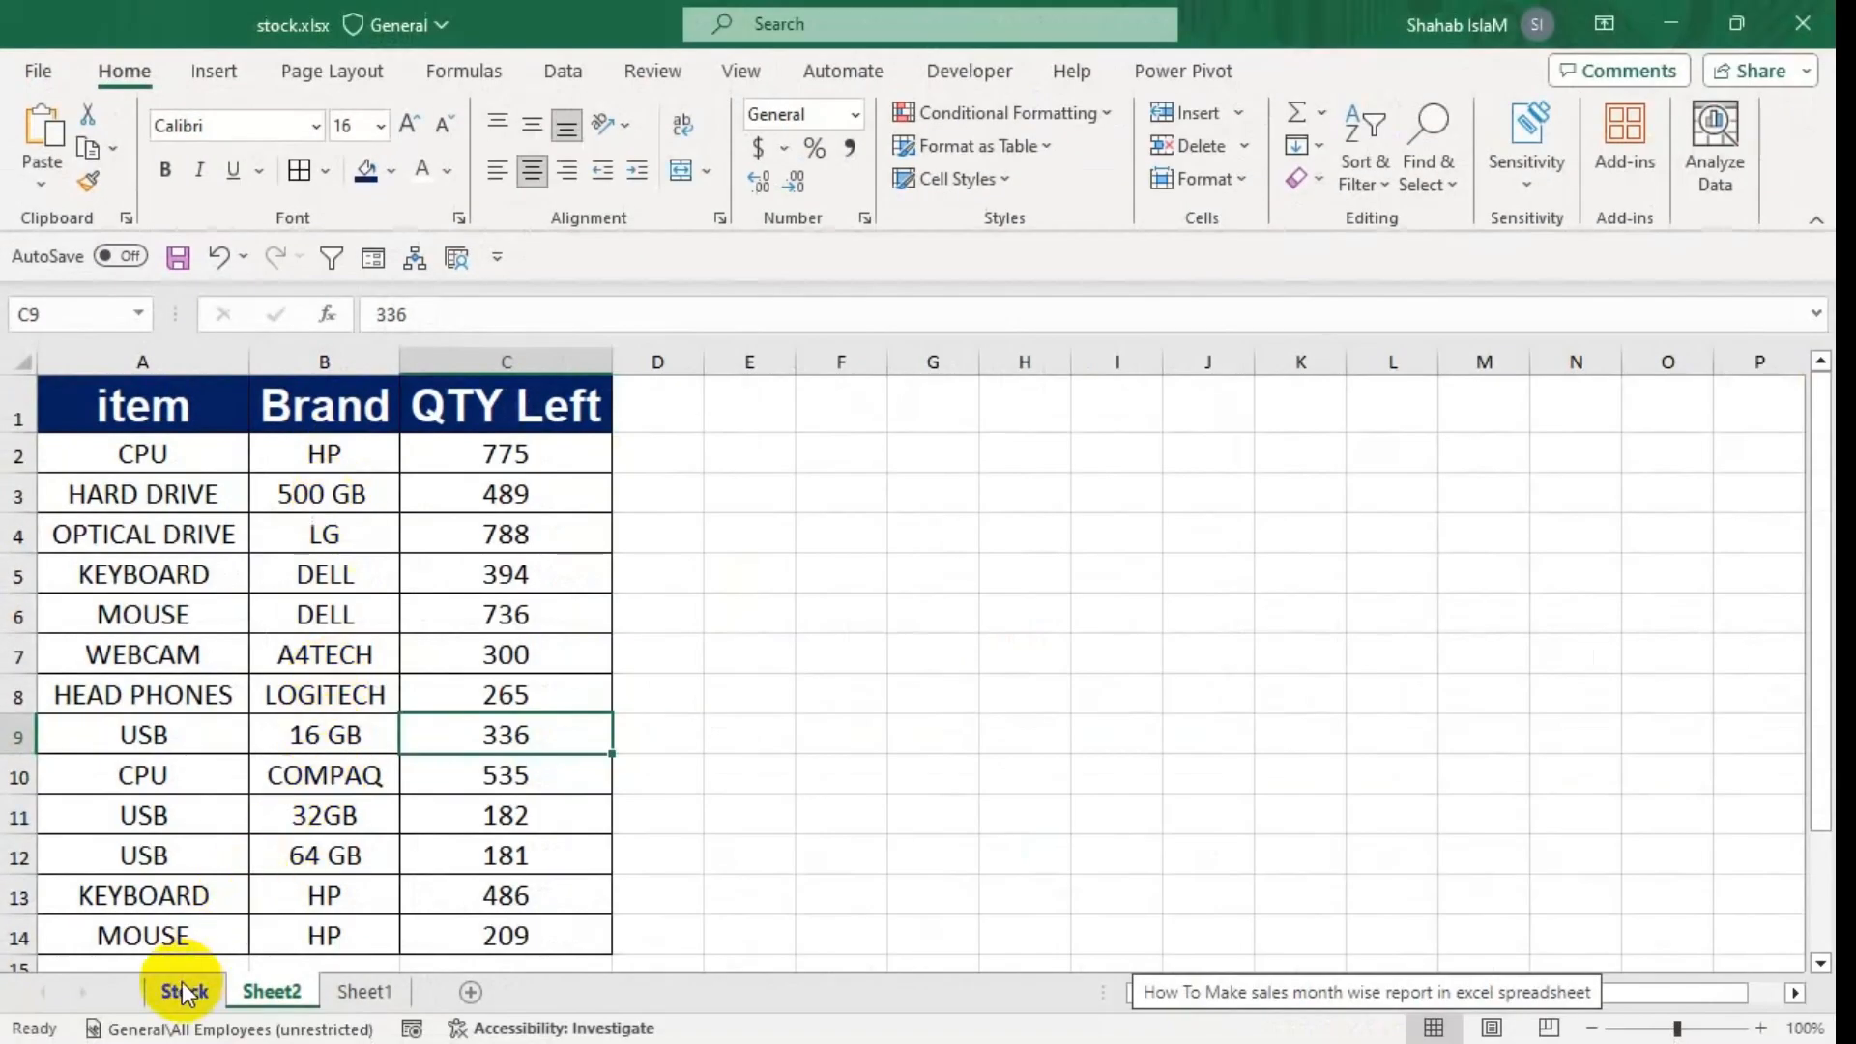
pyautogui.click(184, 991)
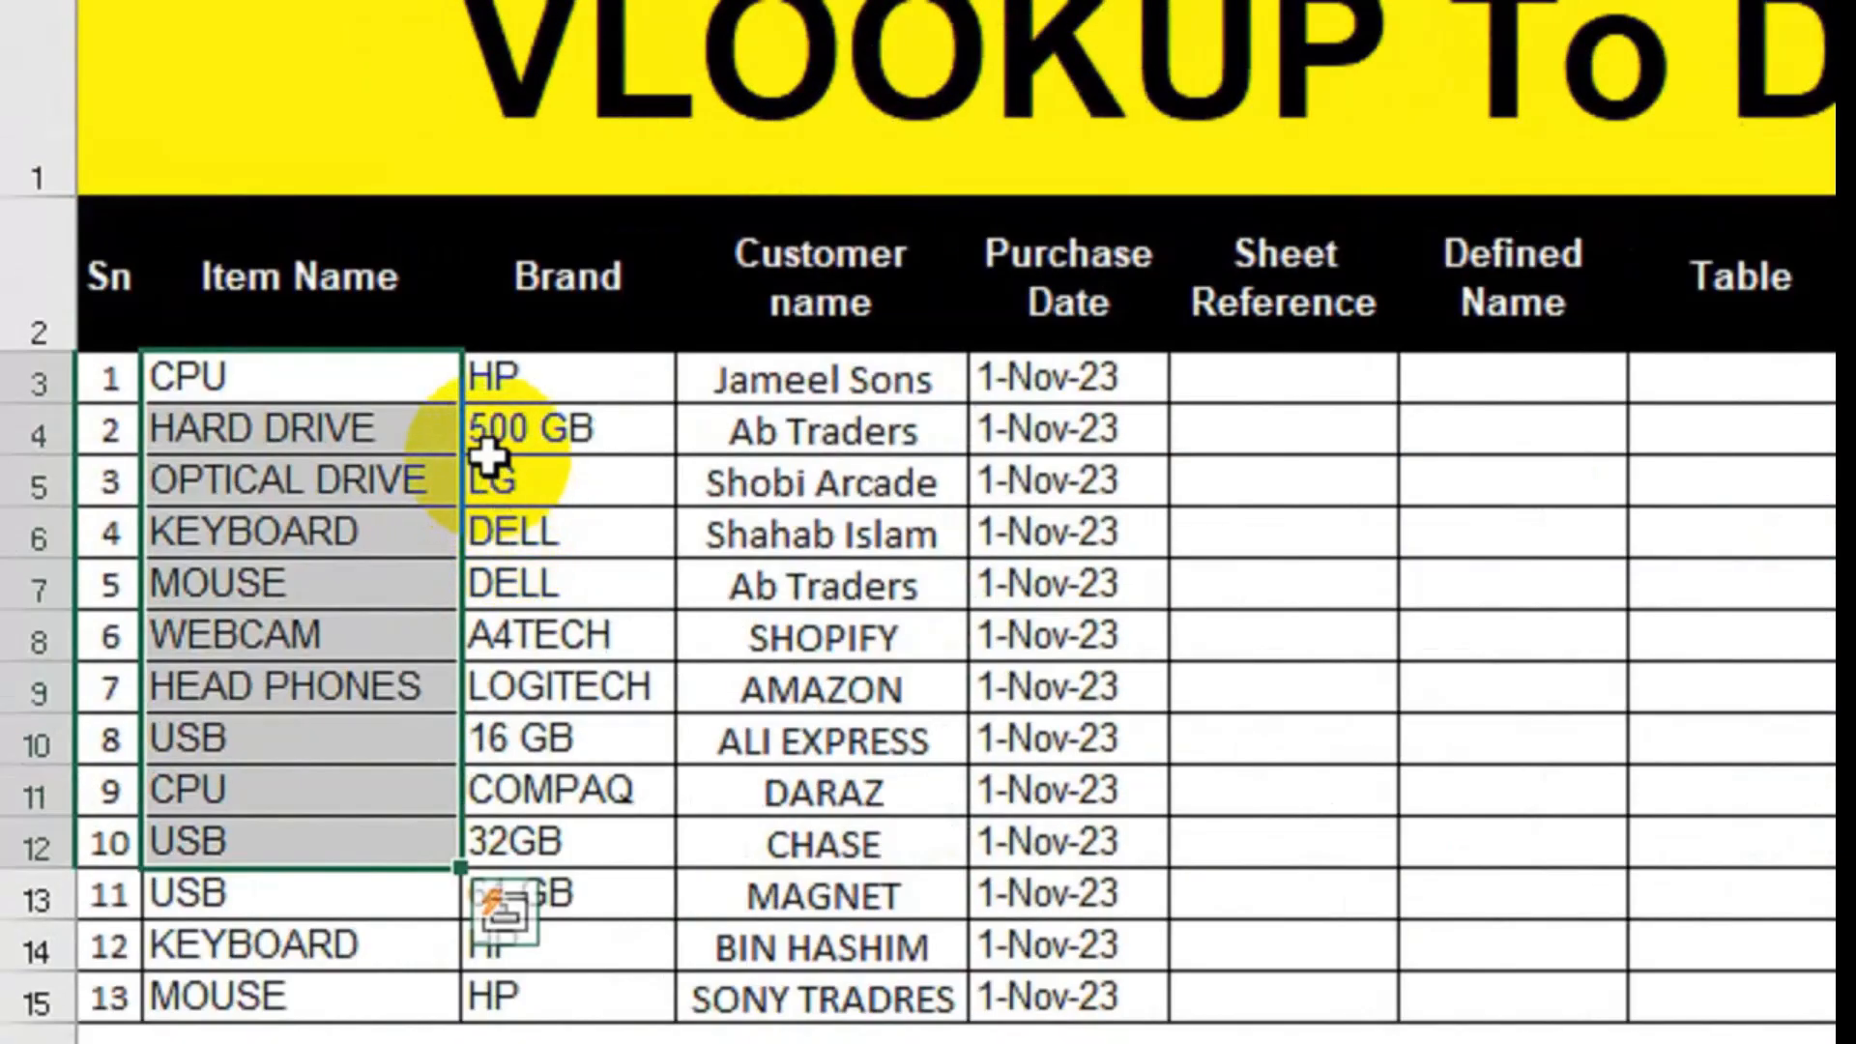
pyautogui.click(328, 375)
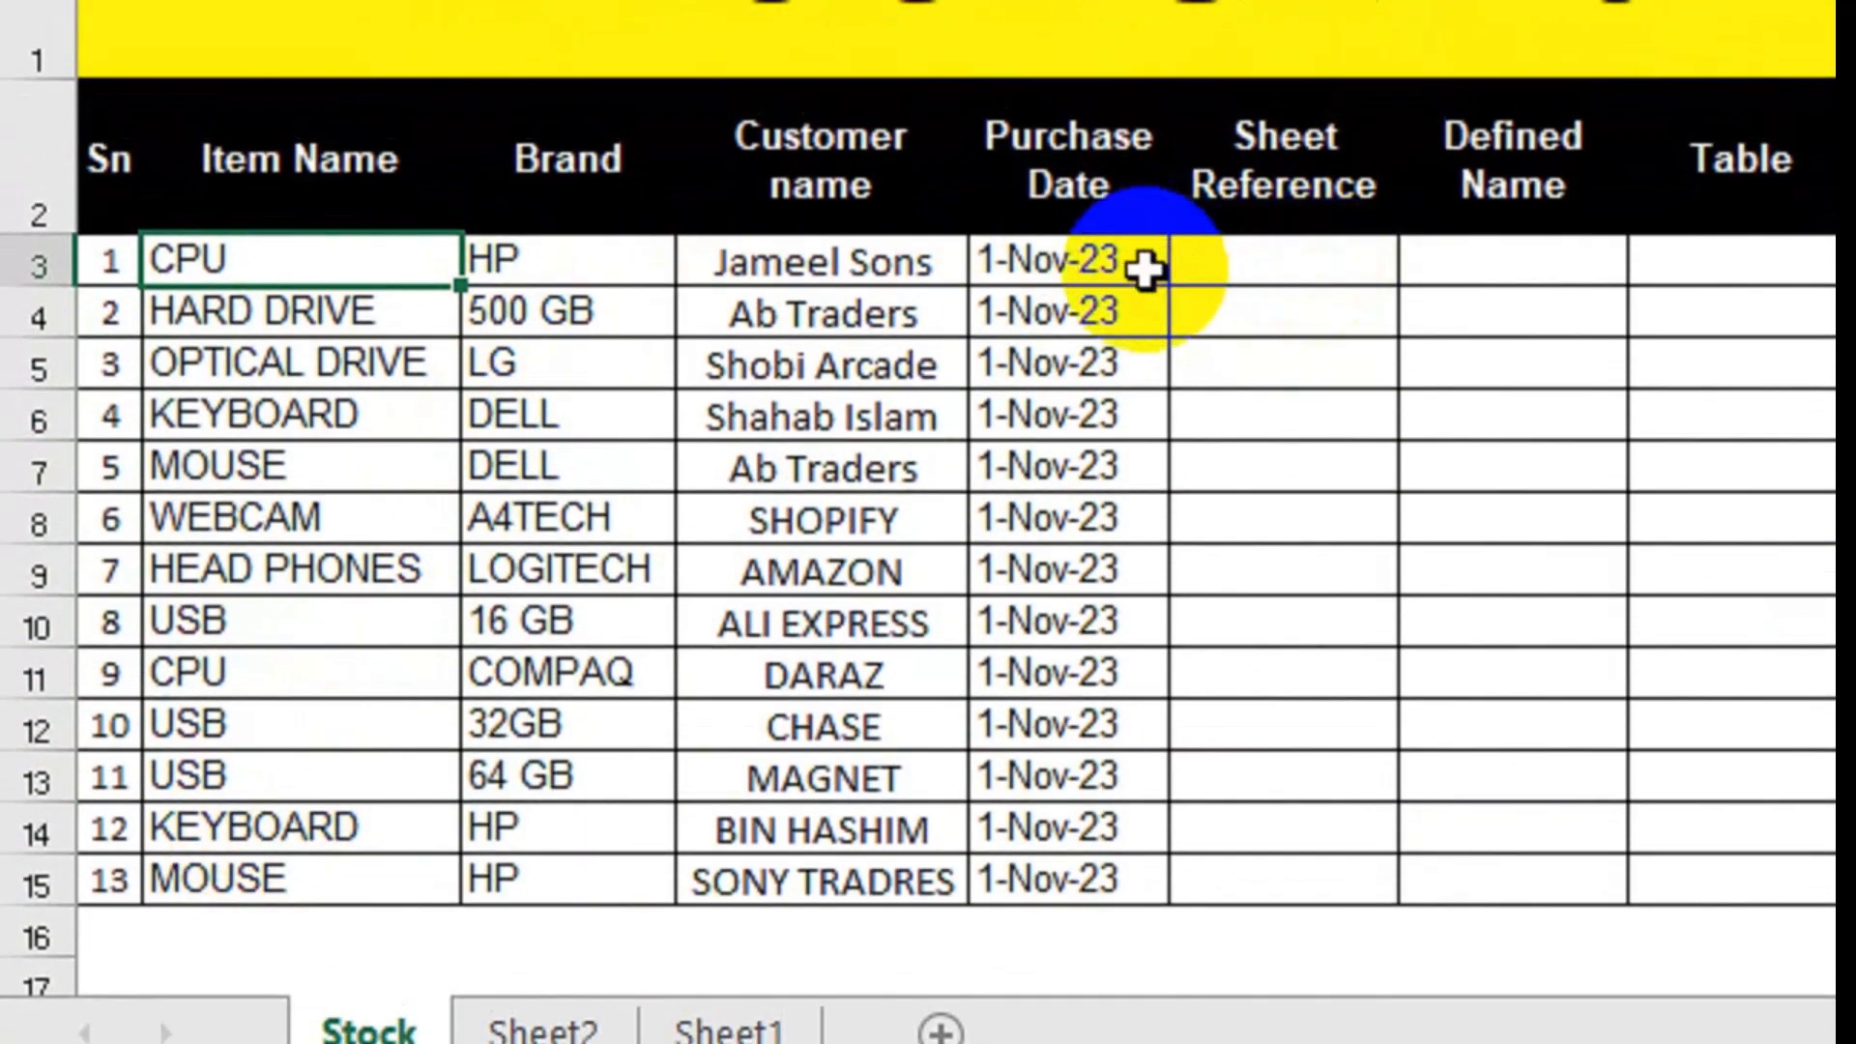
pyautogui.moveTo(1257, 240); pyautogui.dragTo(1197, 872)
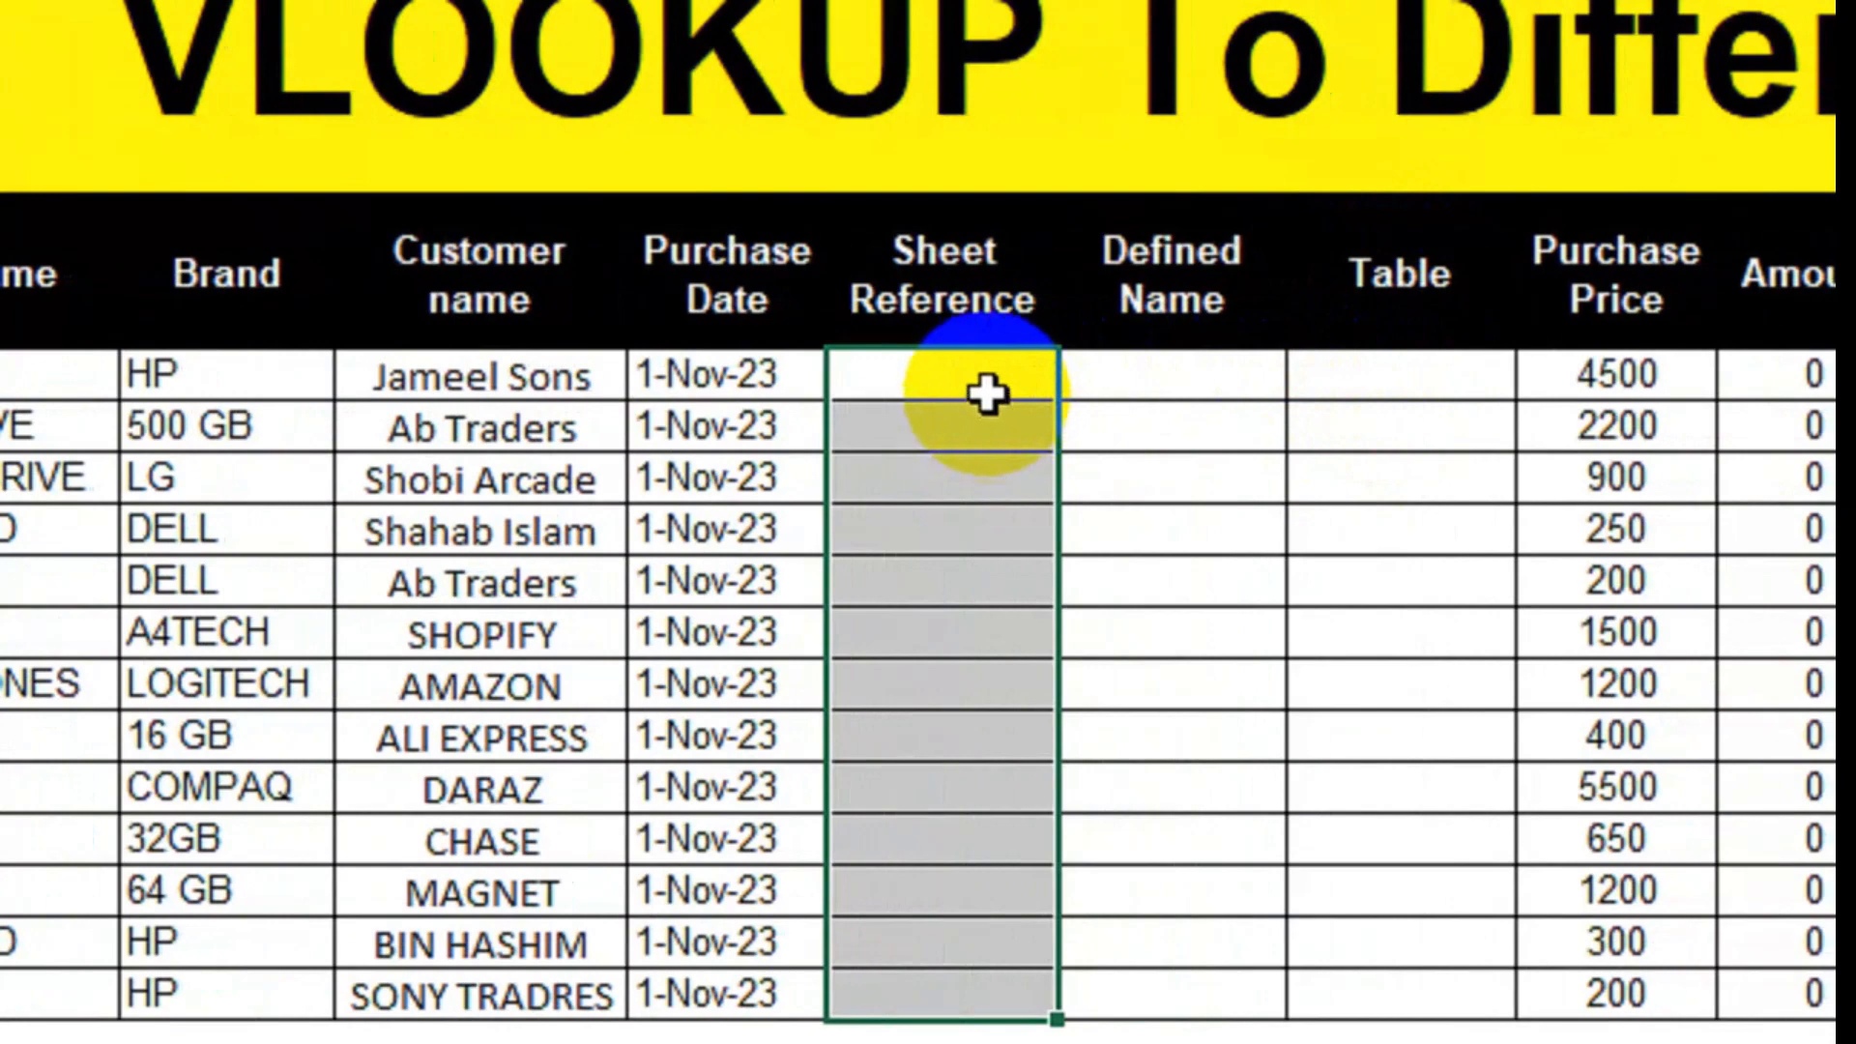
# - Start a VLOOKUP formula in Sheet Reference cell G3 with item name cell C3 as the lookup value
pyautogui.click(944, 395)
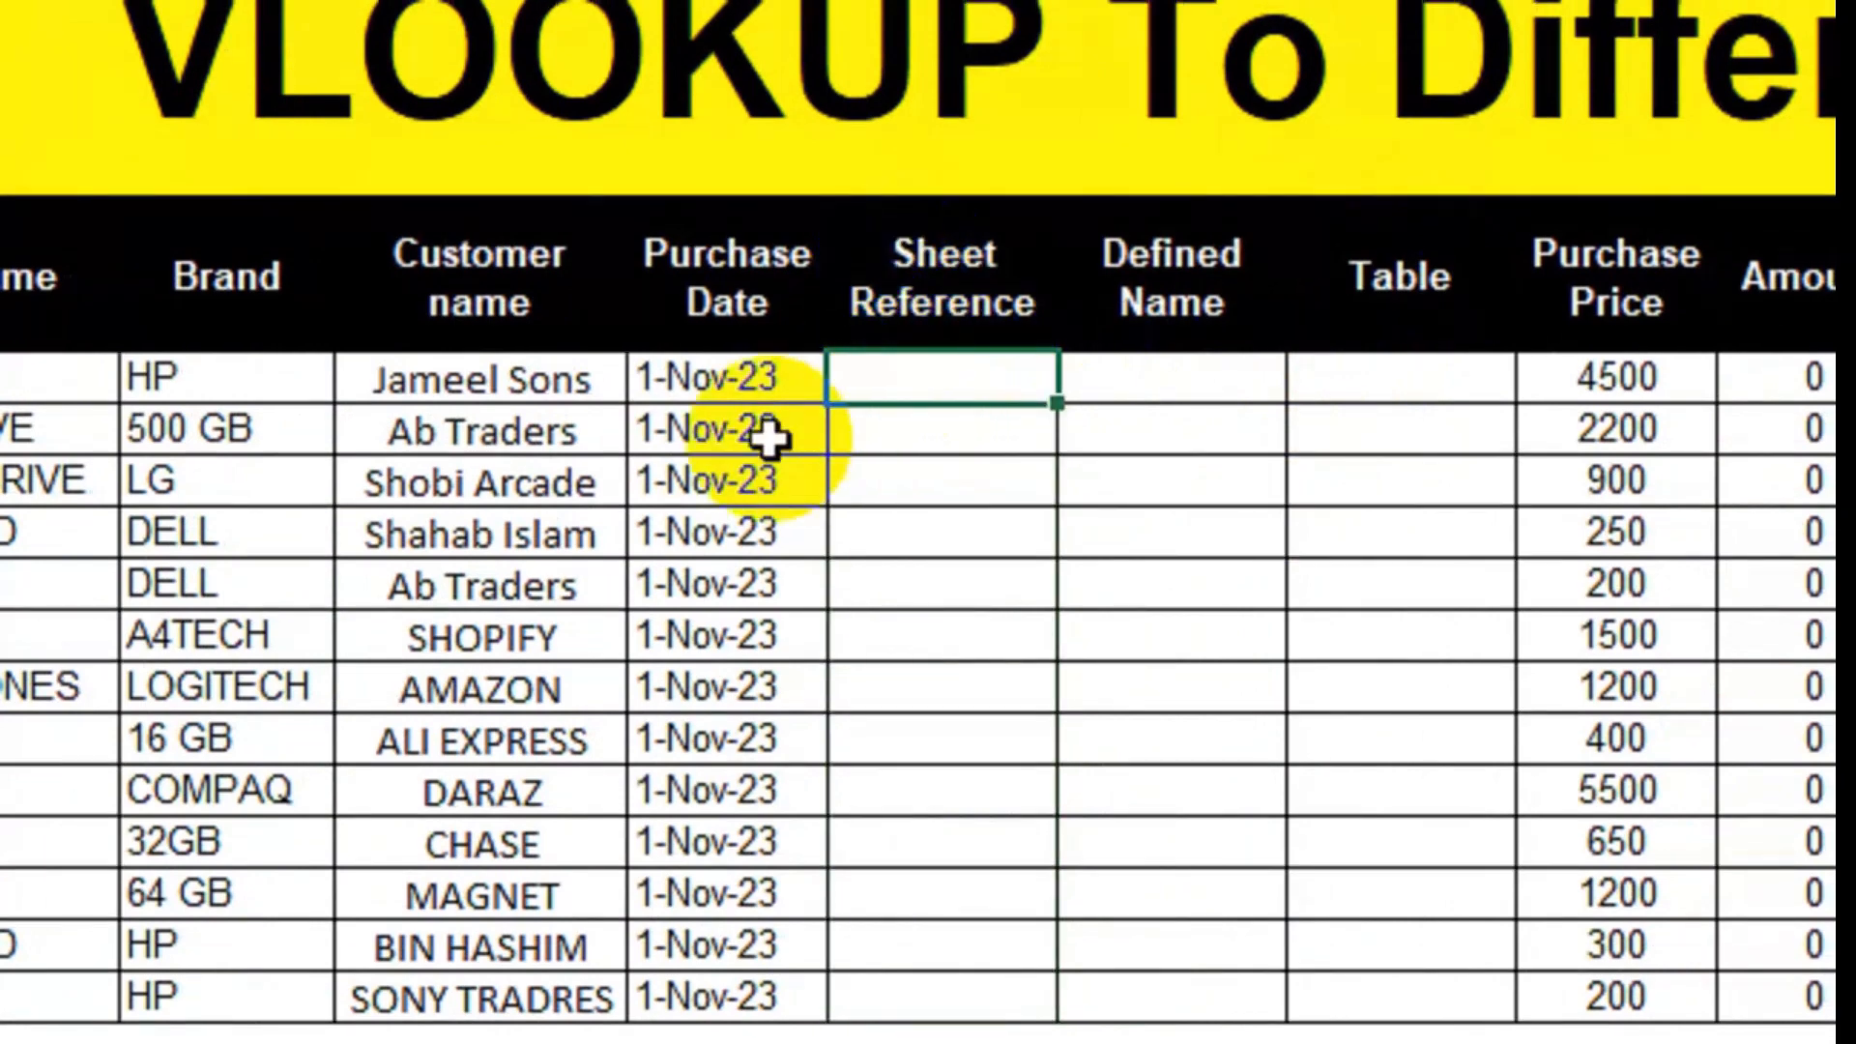
pyautogui.write('=')
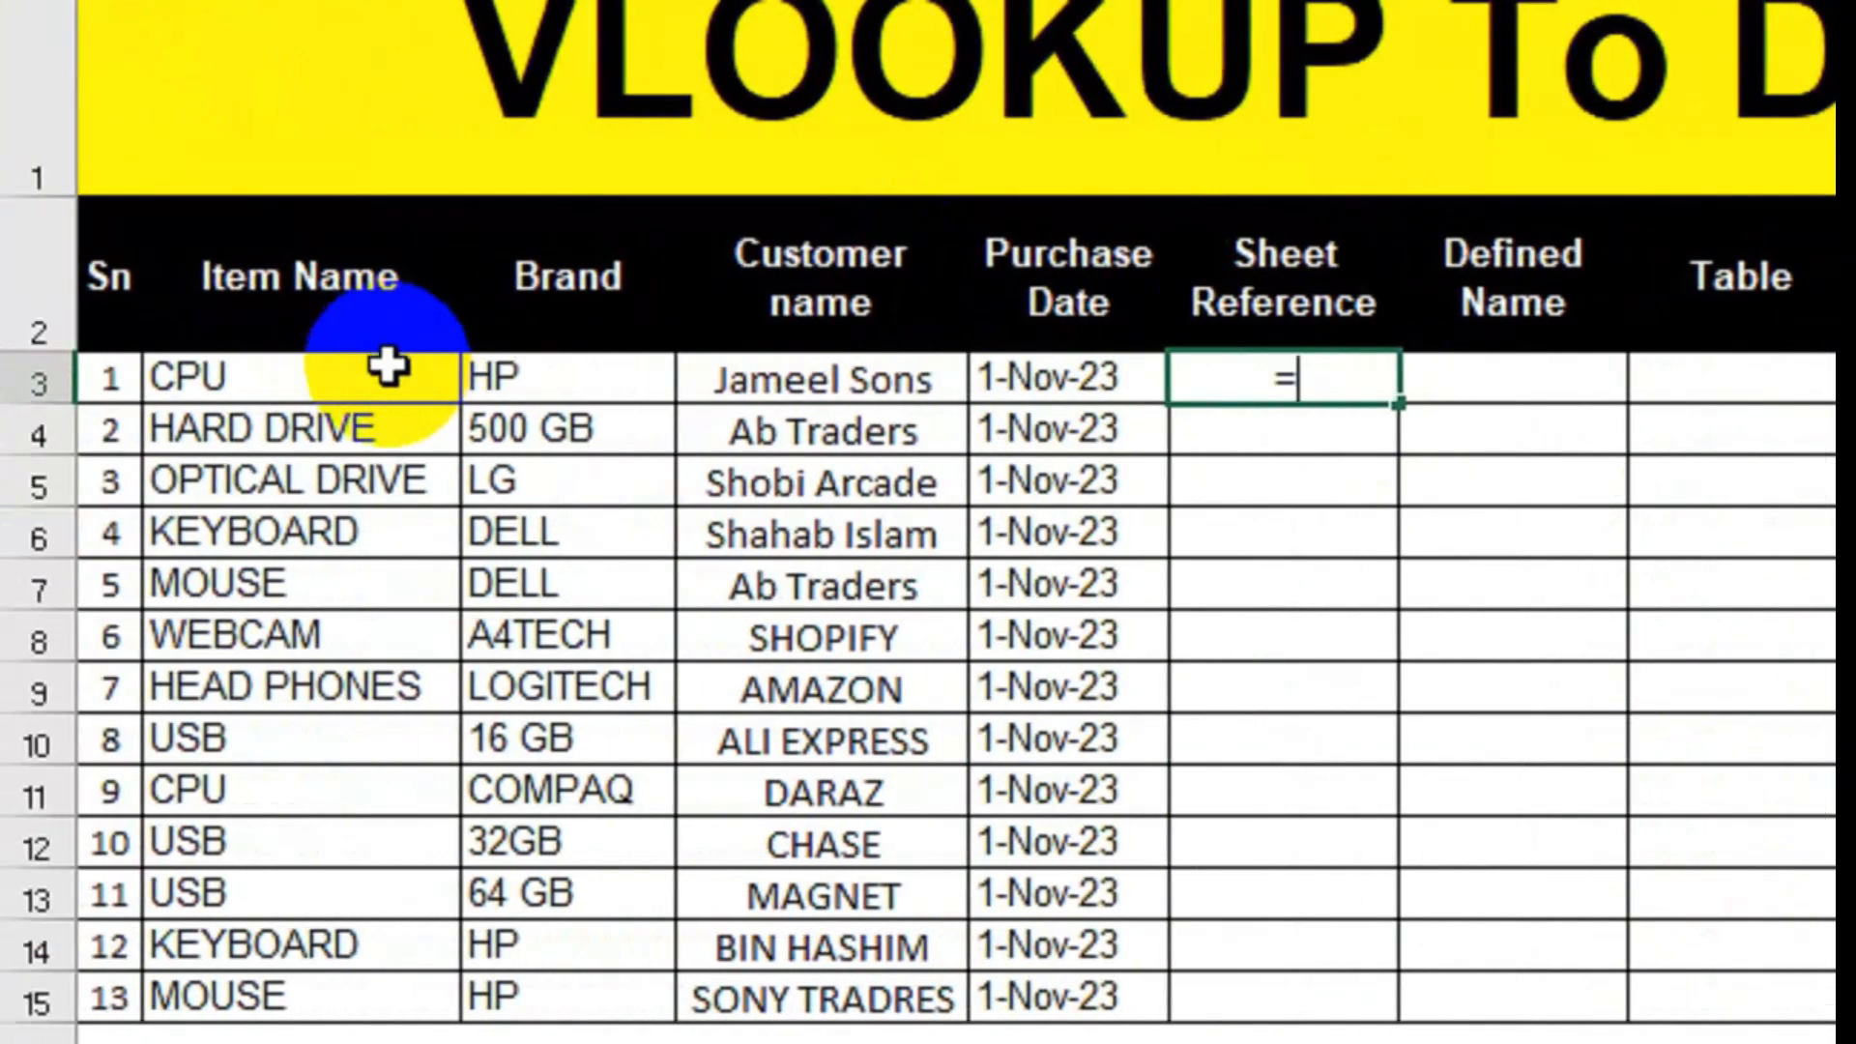
pyautogui.write('vlo')
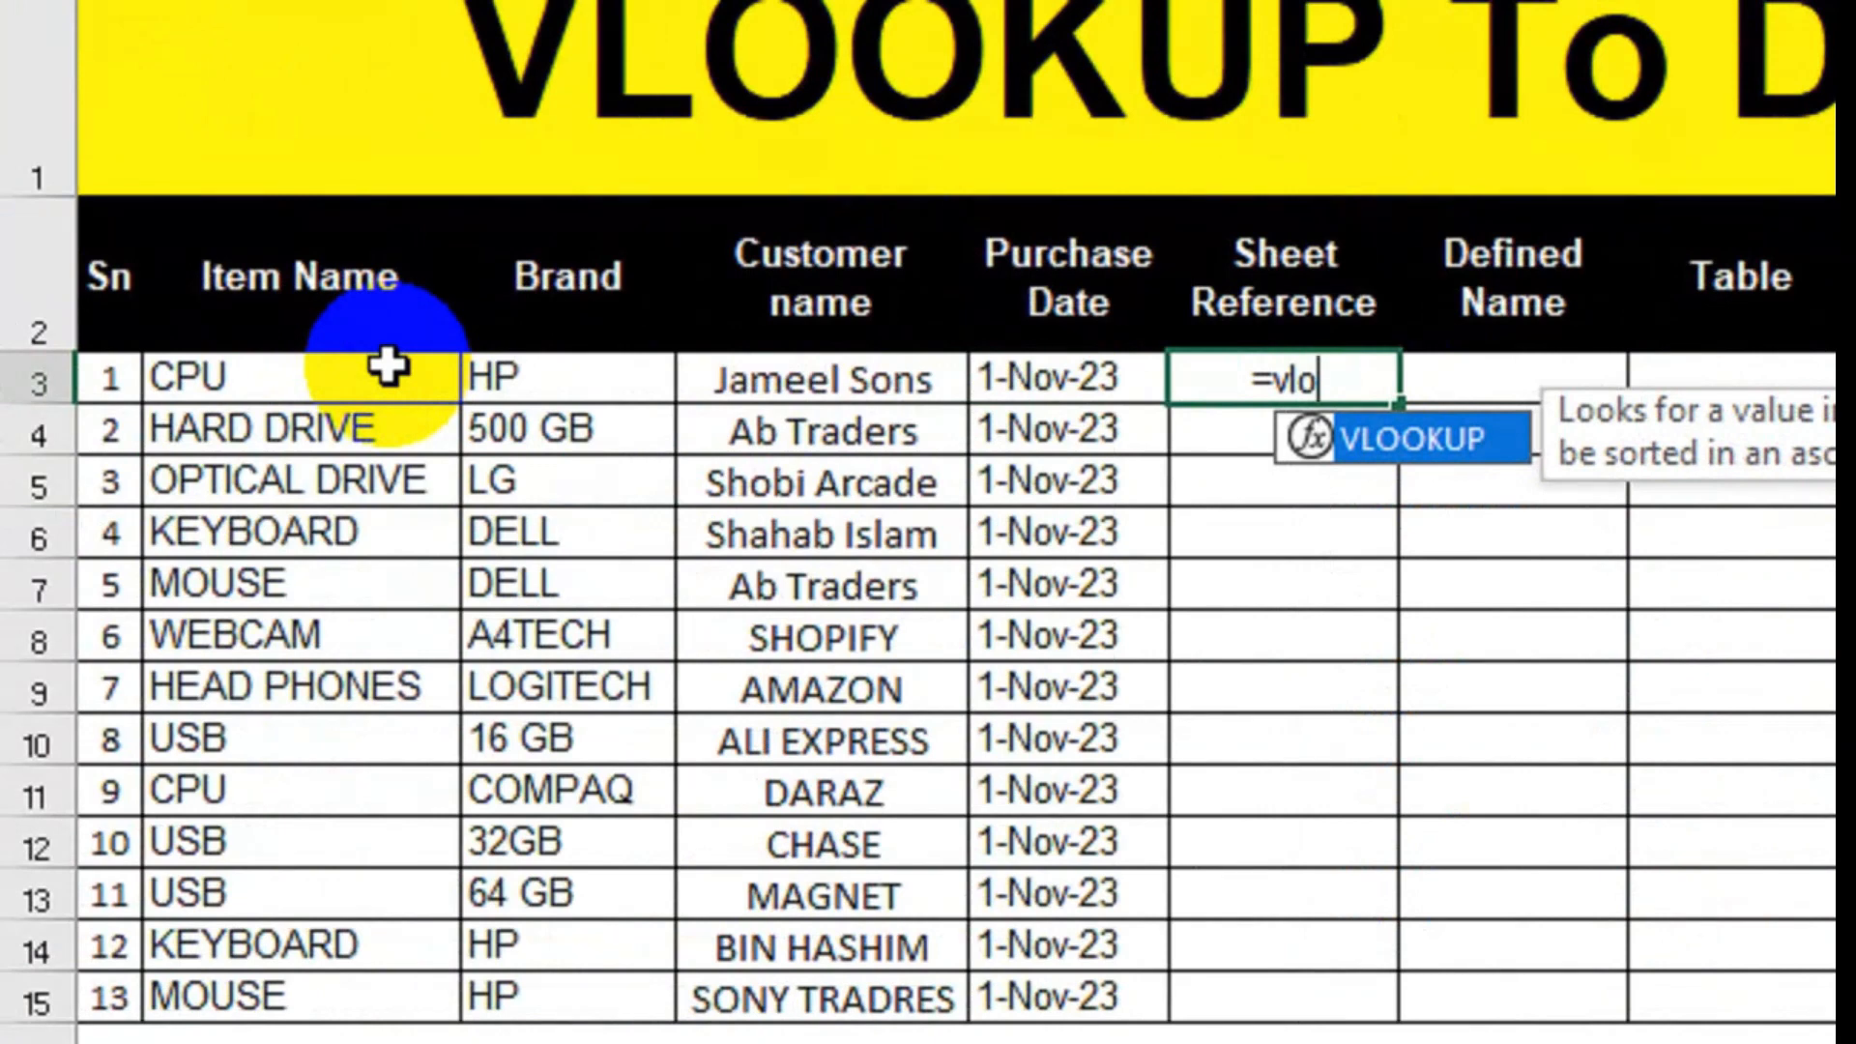
pyautogui.press('Tab')
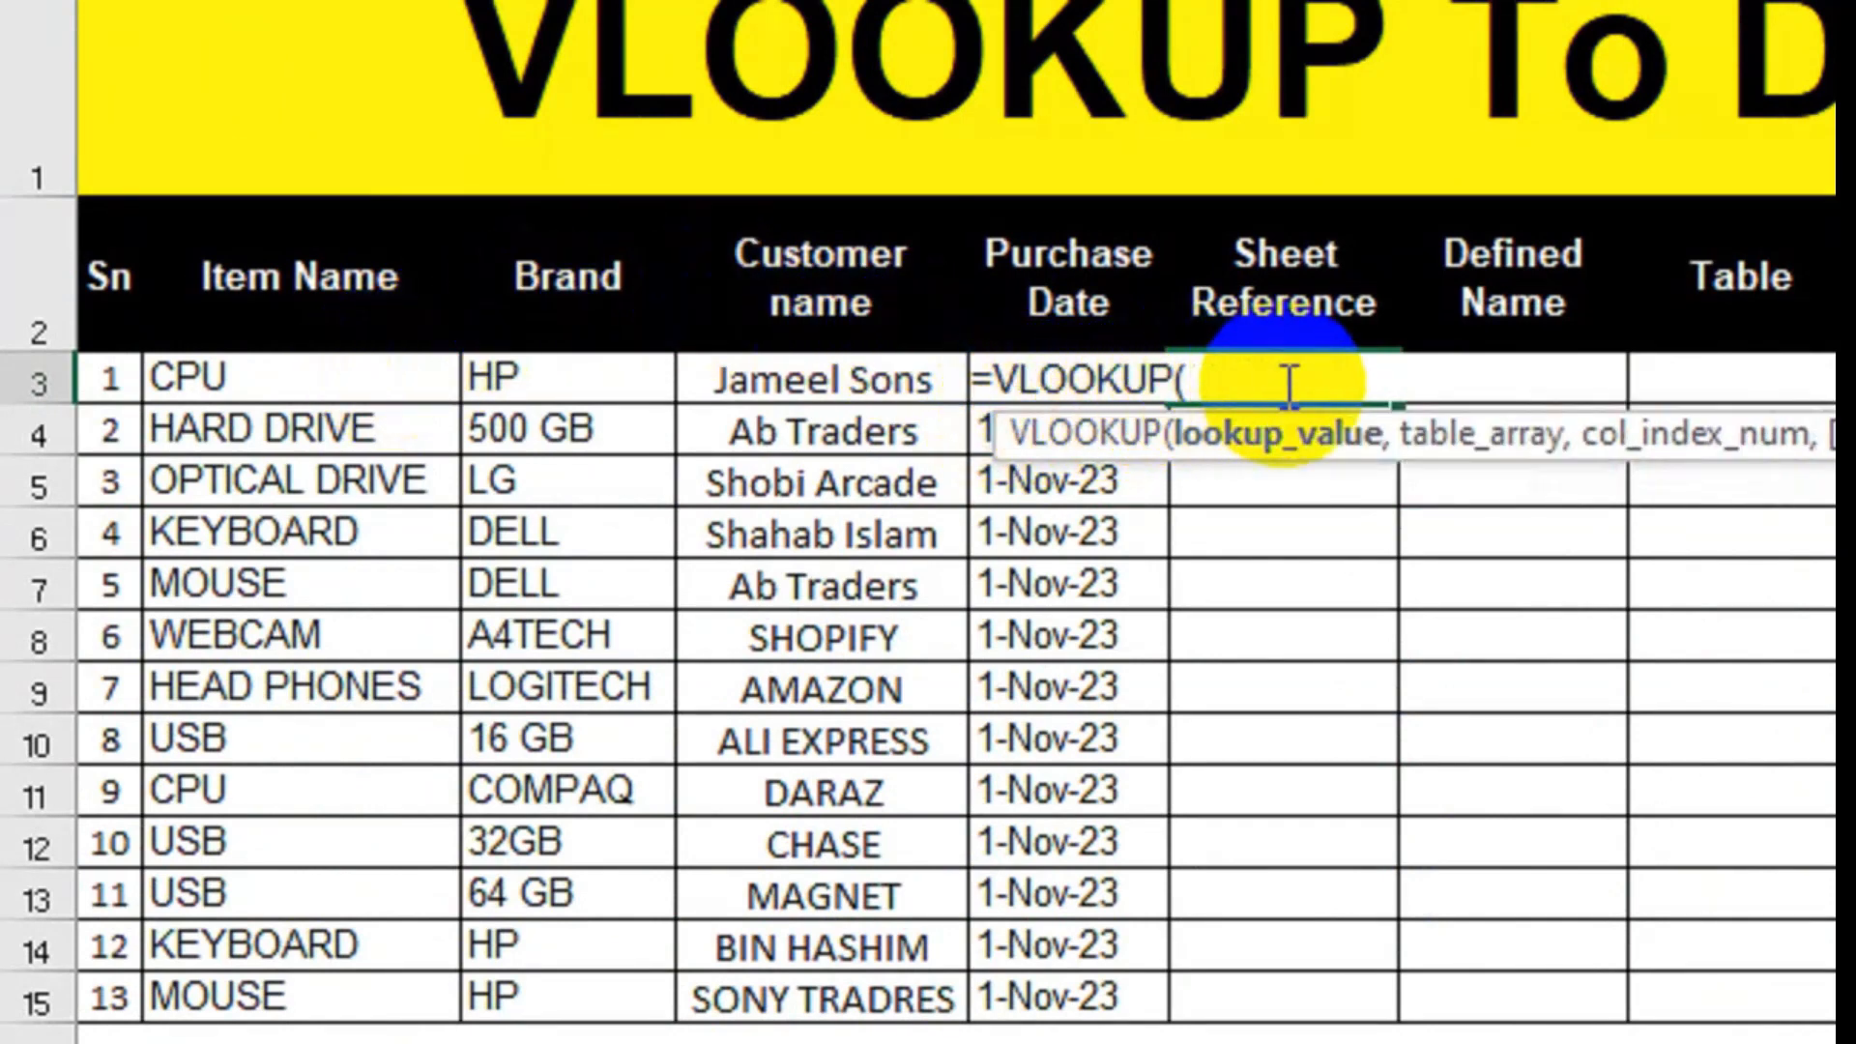
pyautogui.click(232, 383)
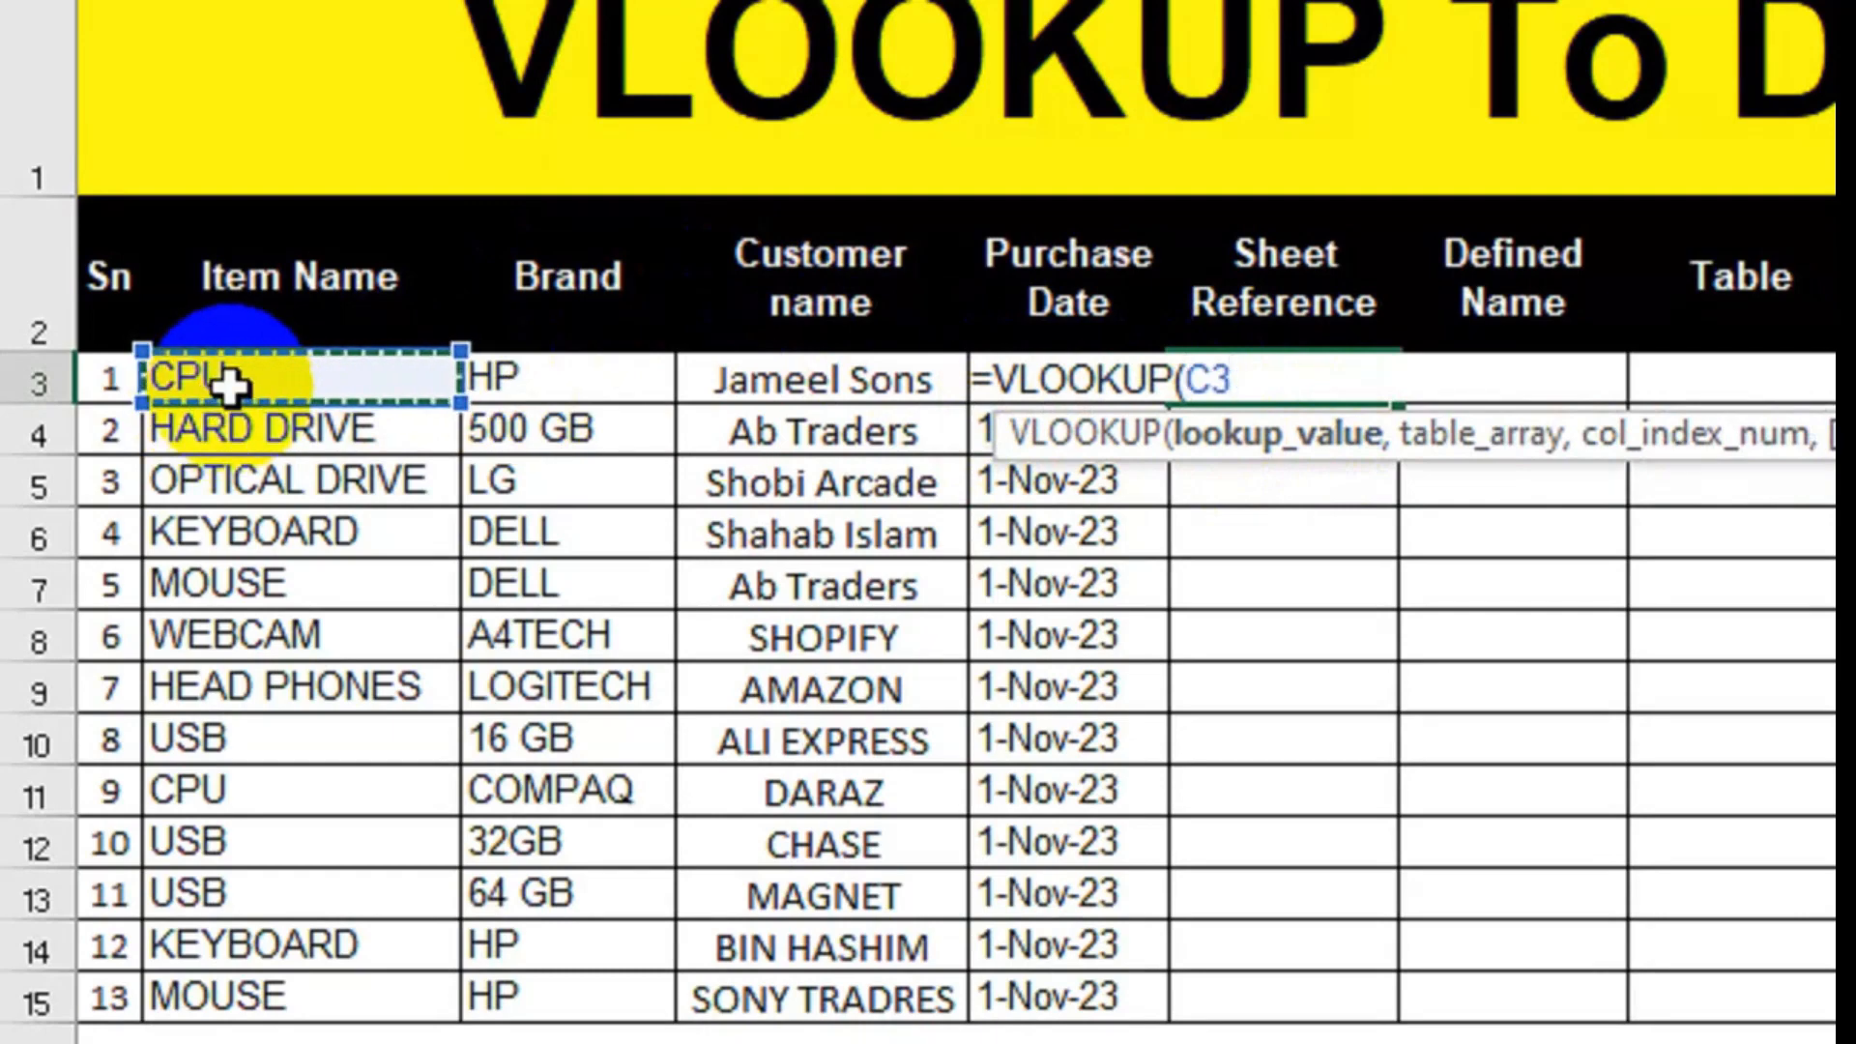
pyautogui.write(',')
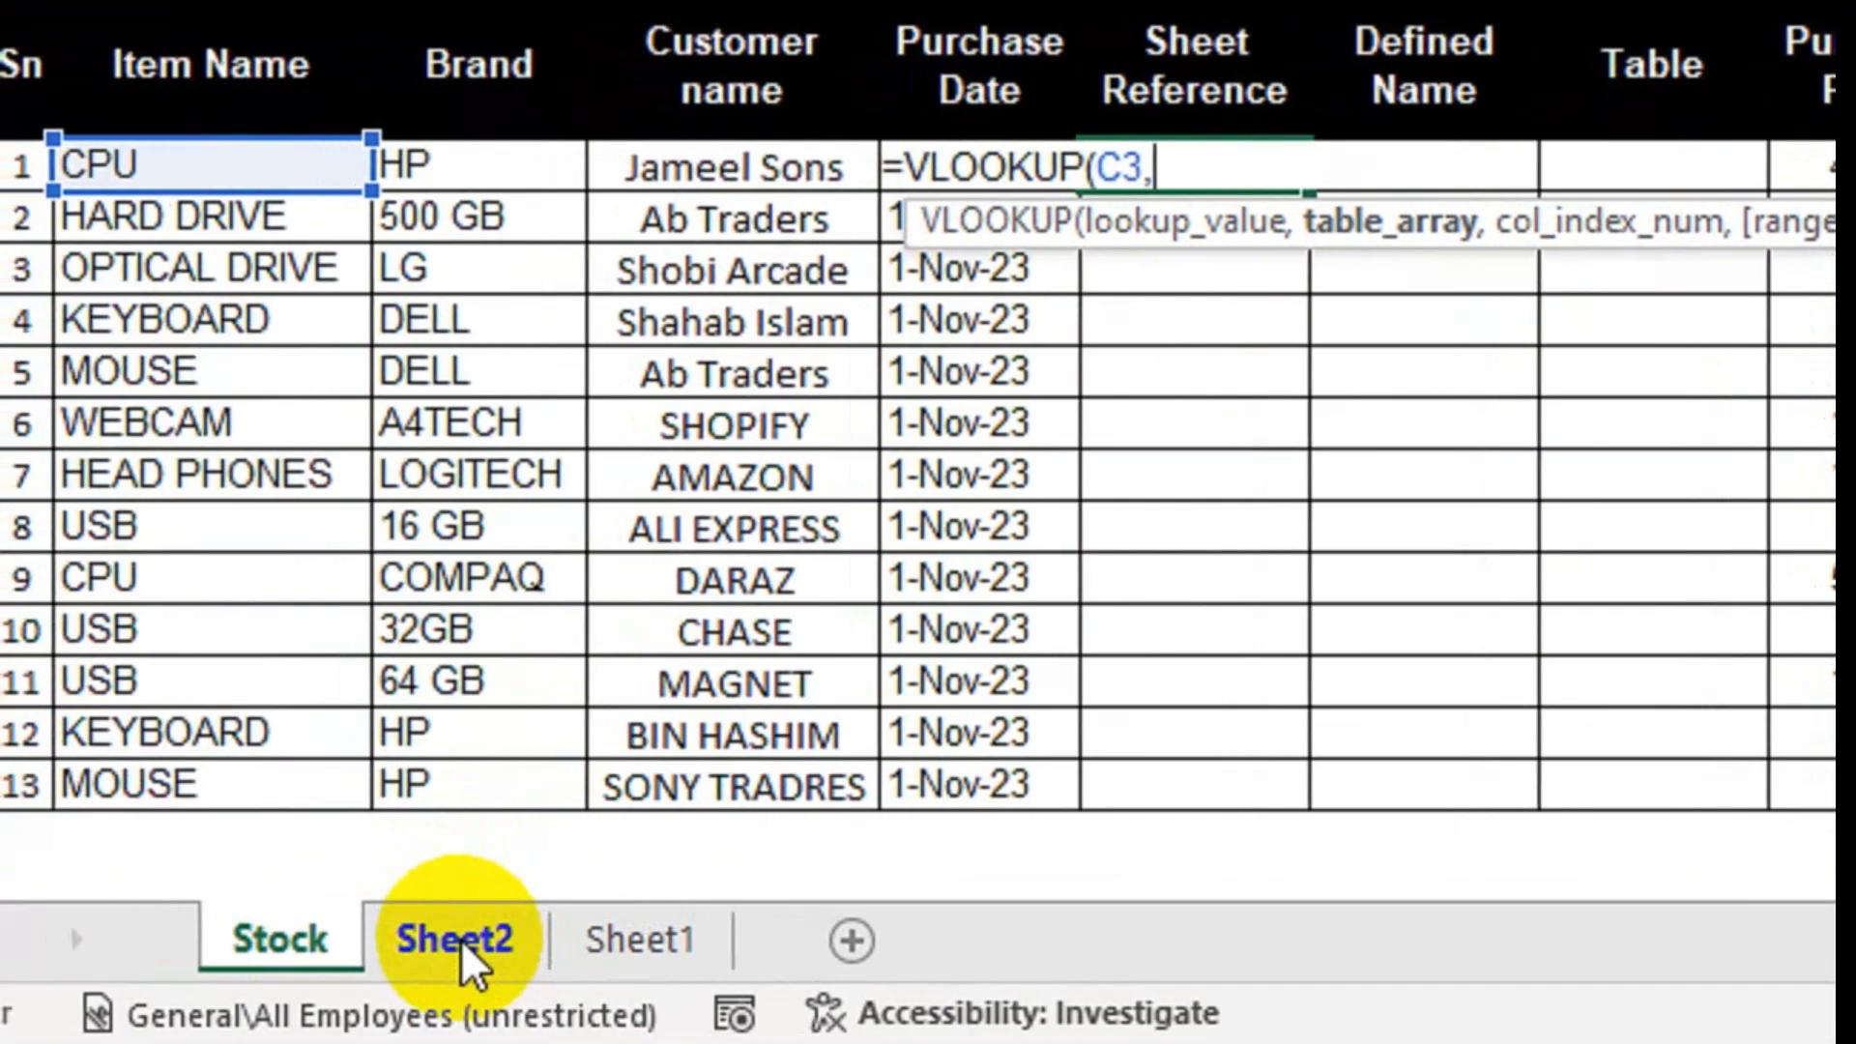
# - Set the VLOOKUP's table array to the item table on Sheet2 as the absolute range $A$1:$C$14
pyautogui.click(464, 943)
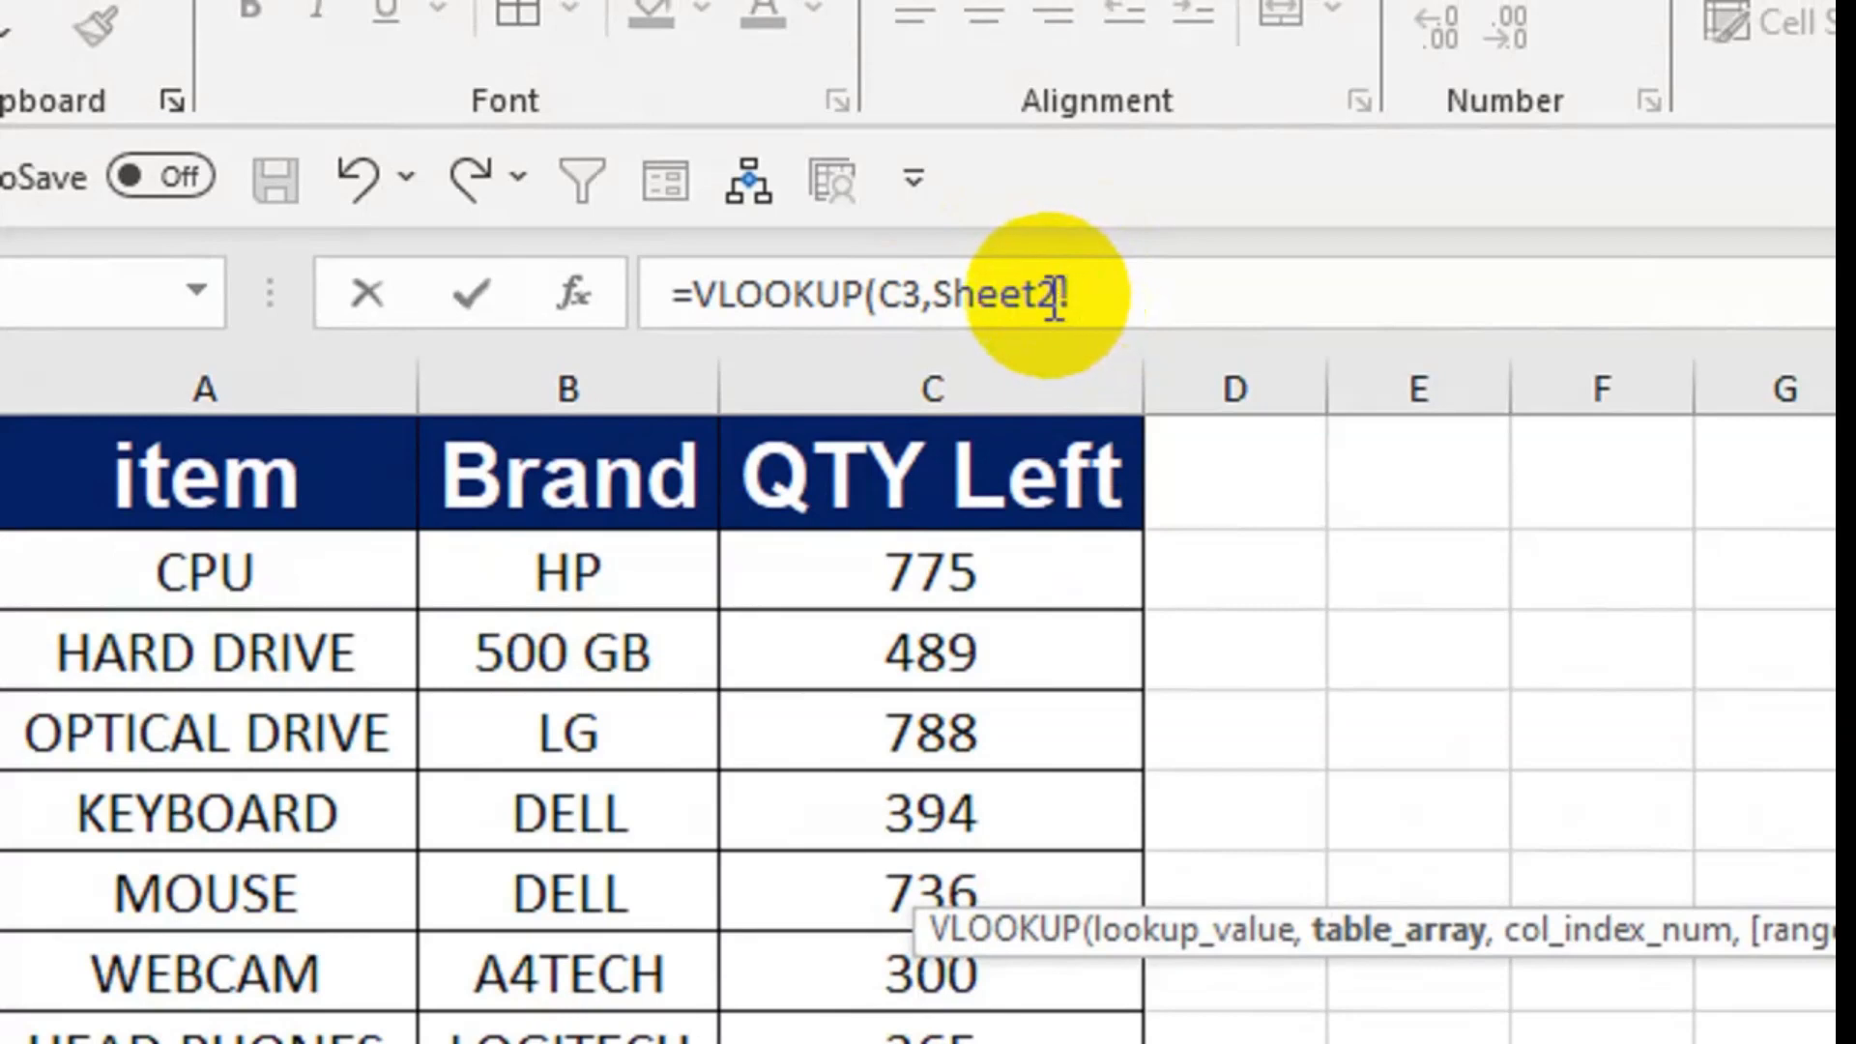
pyautogui.click(1406, 460)
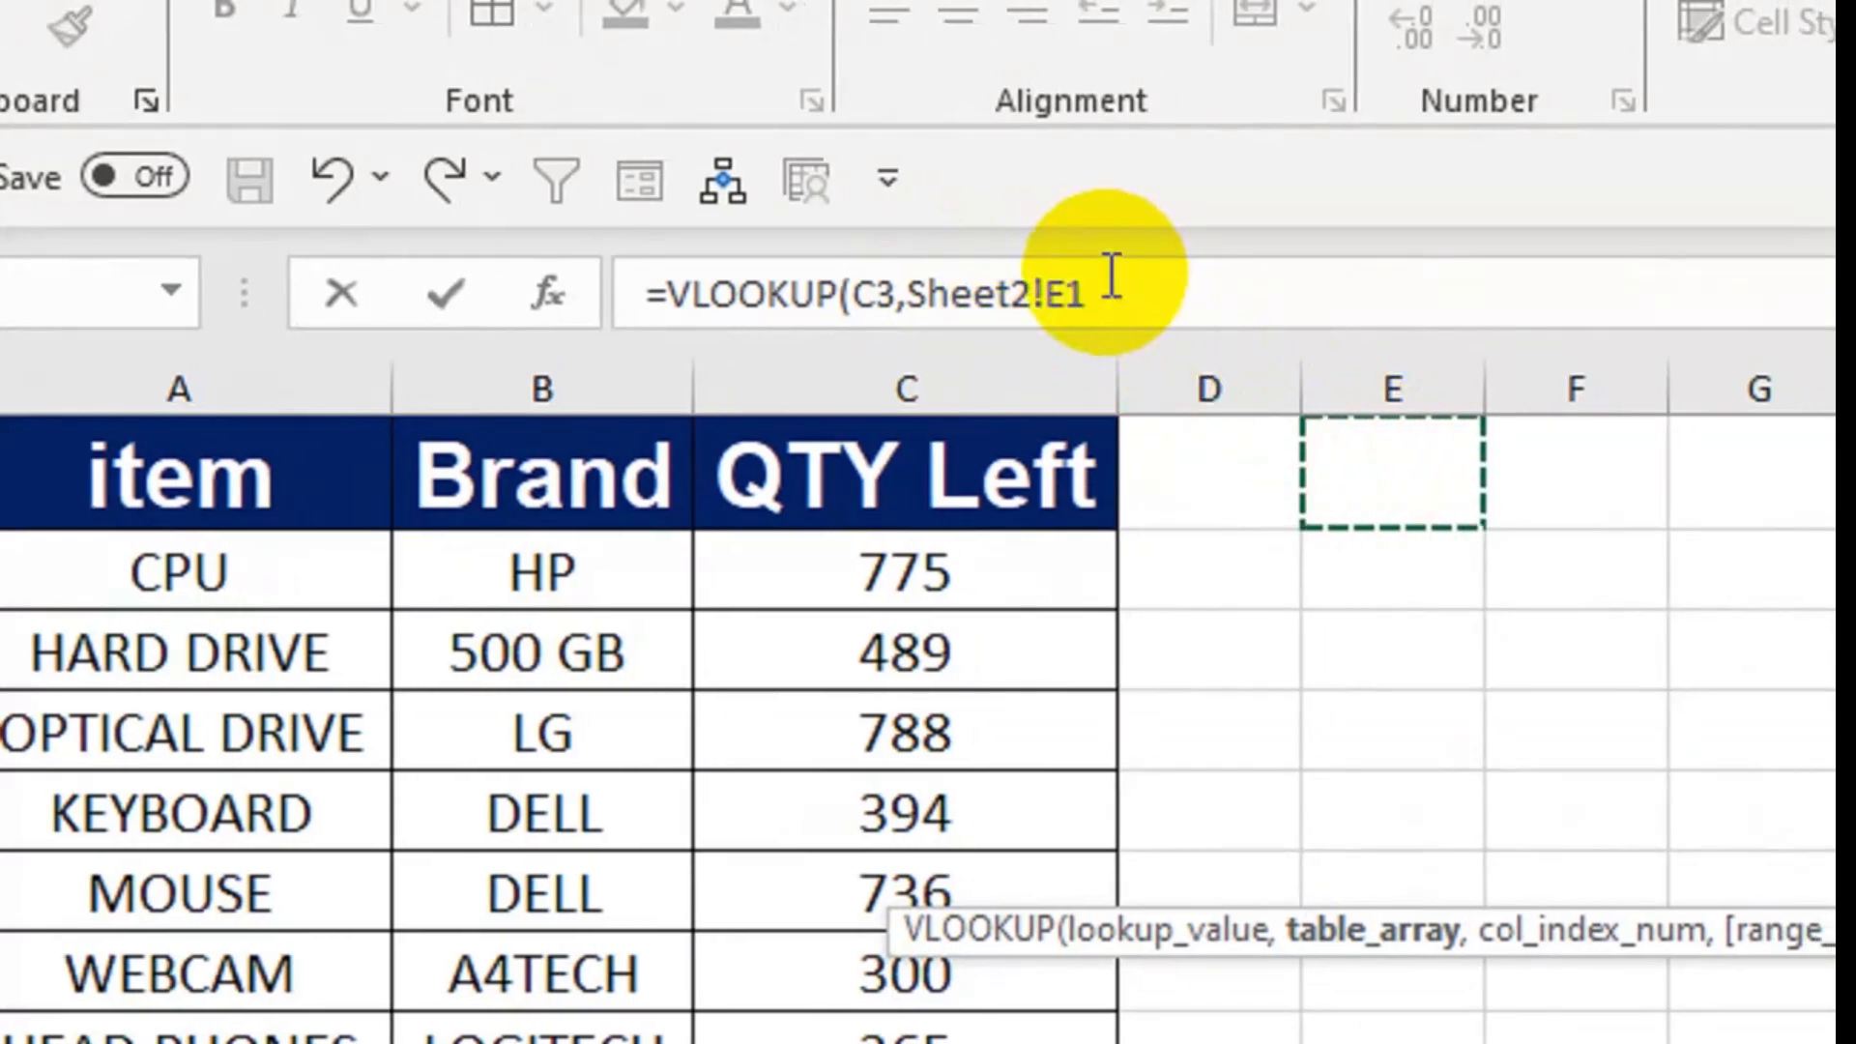
pyautogui.click(1151, 467)
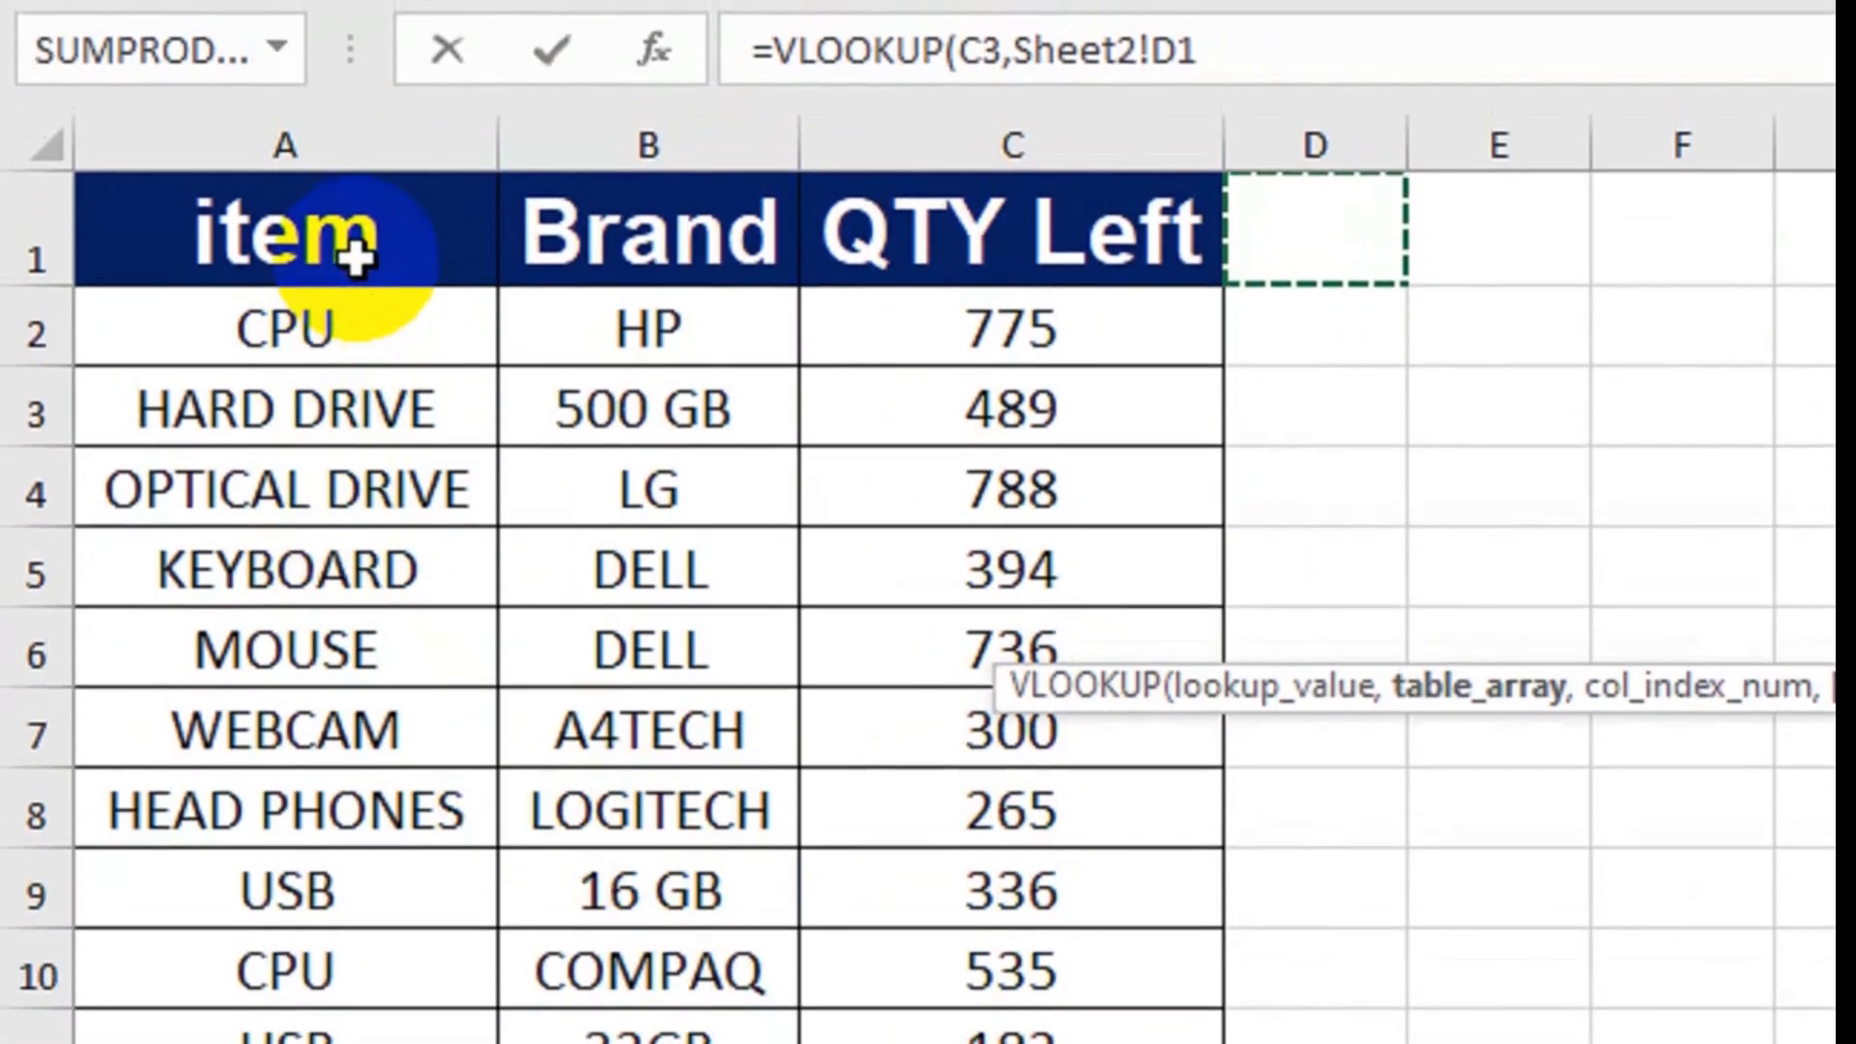
pyautogui.click(355, 257)
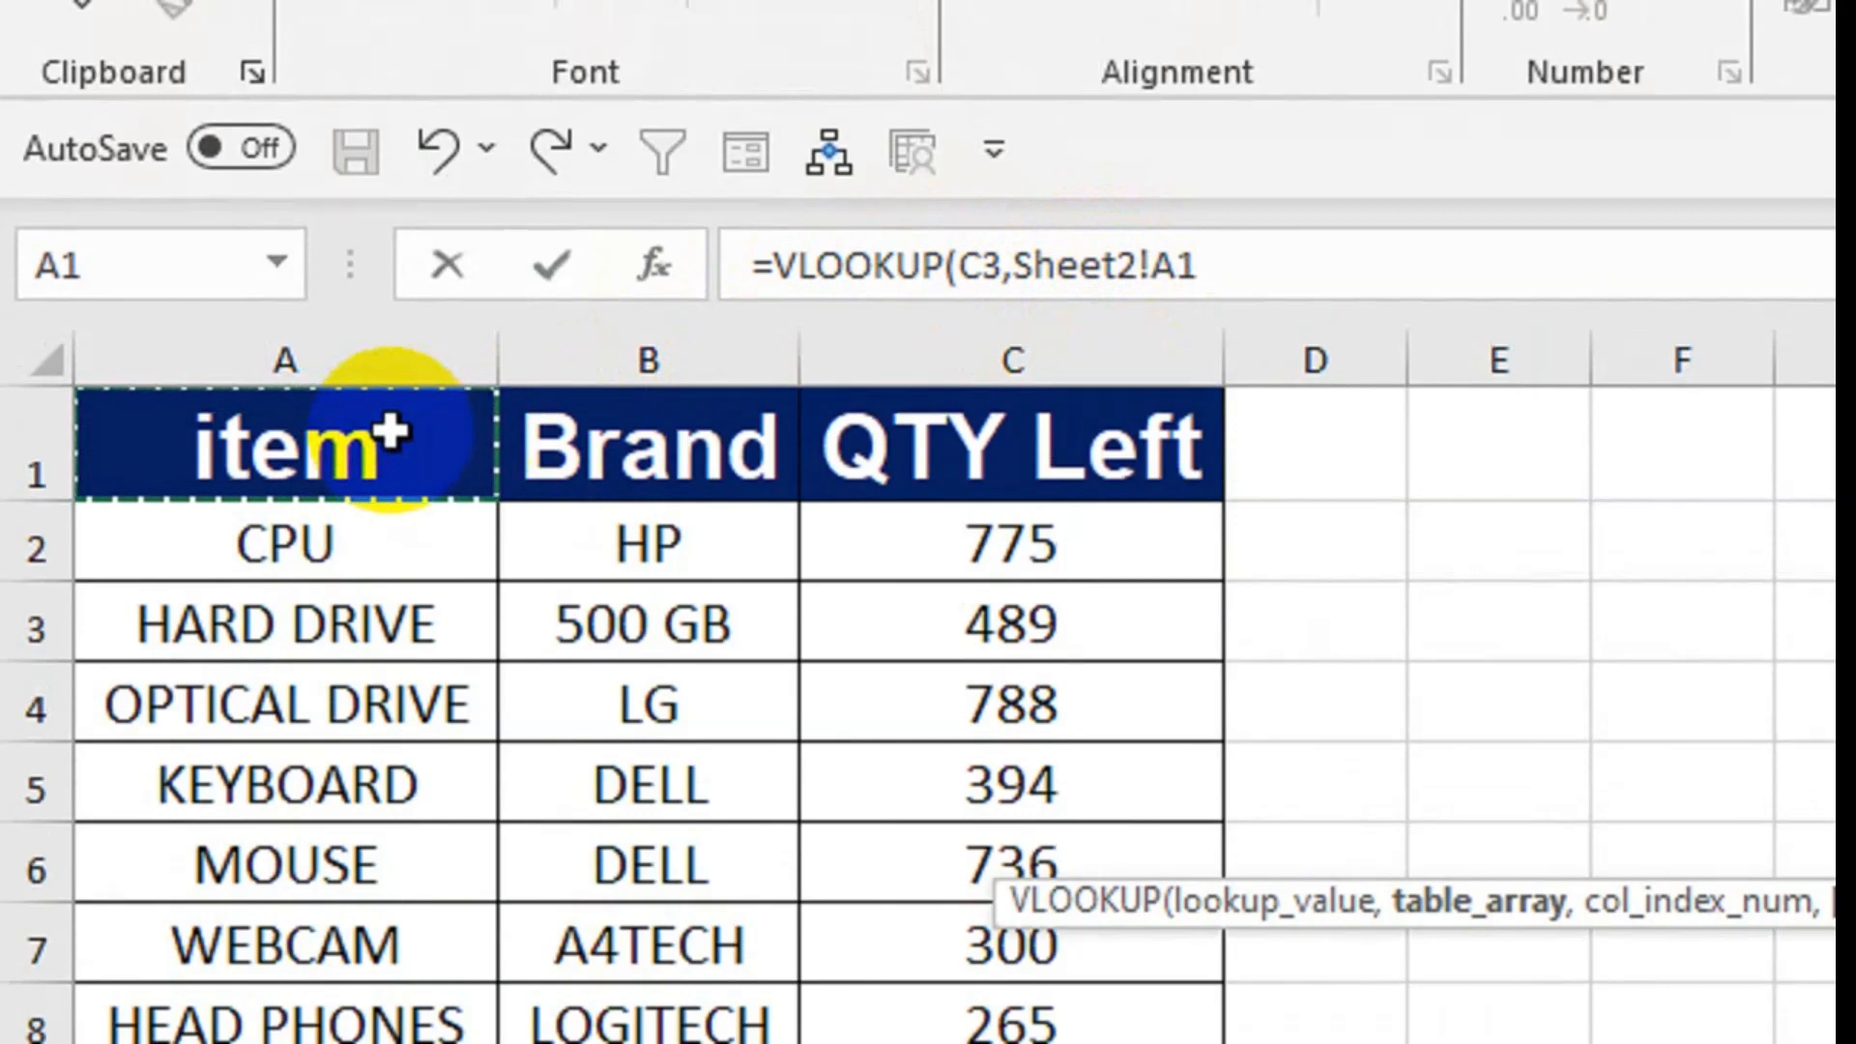
pyautogui.hotkey('ctrl', 'shift', 'Right')
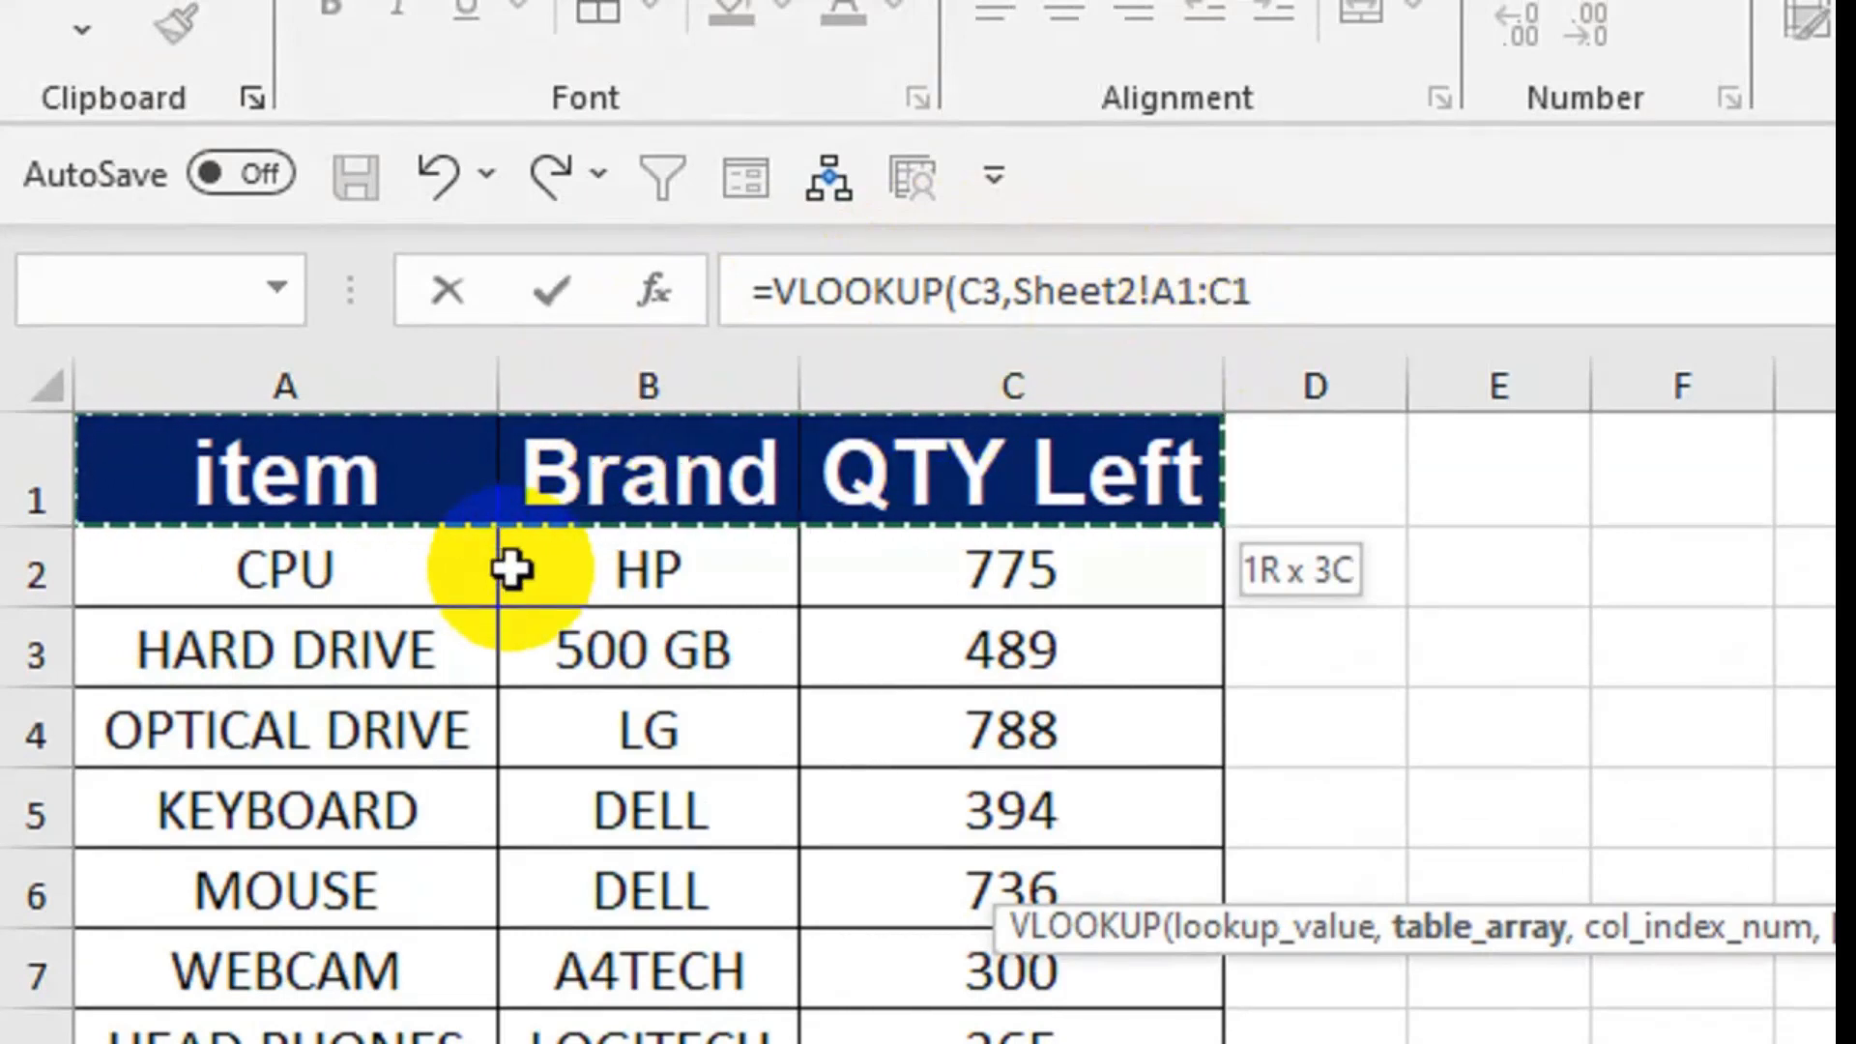
pyautogui.hotkey('ctrl', 'shift', 'Down')
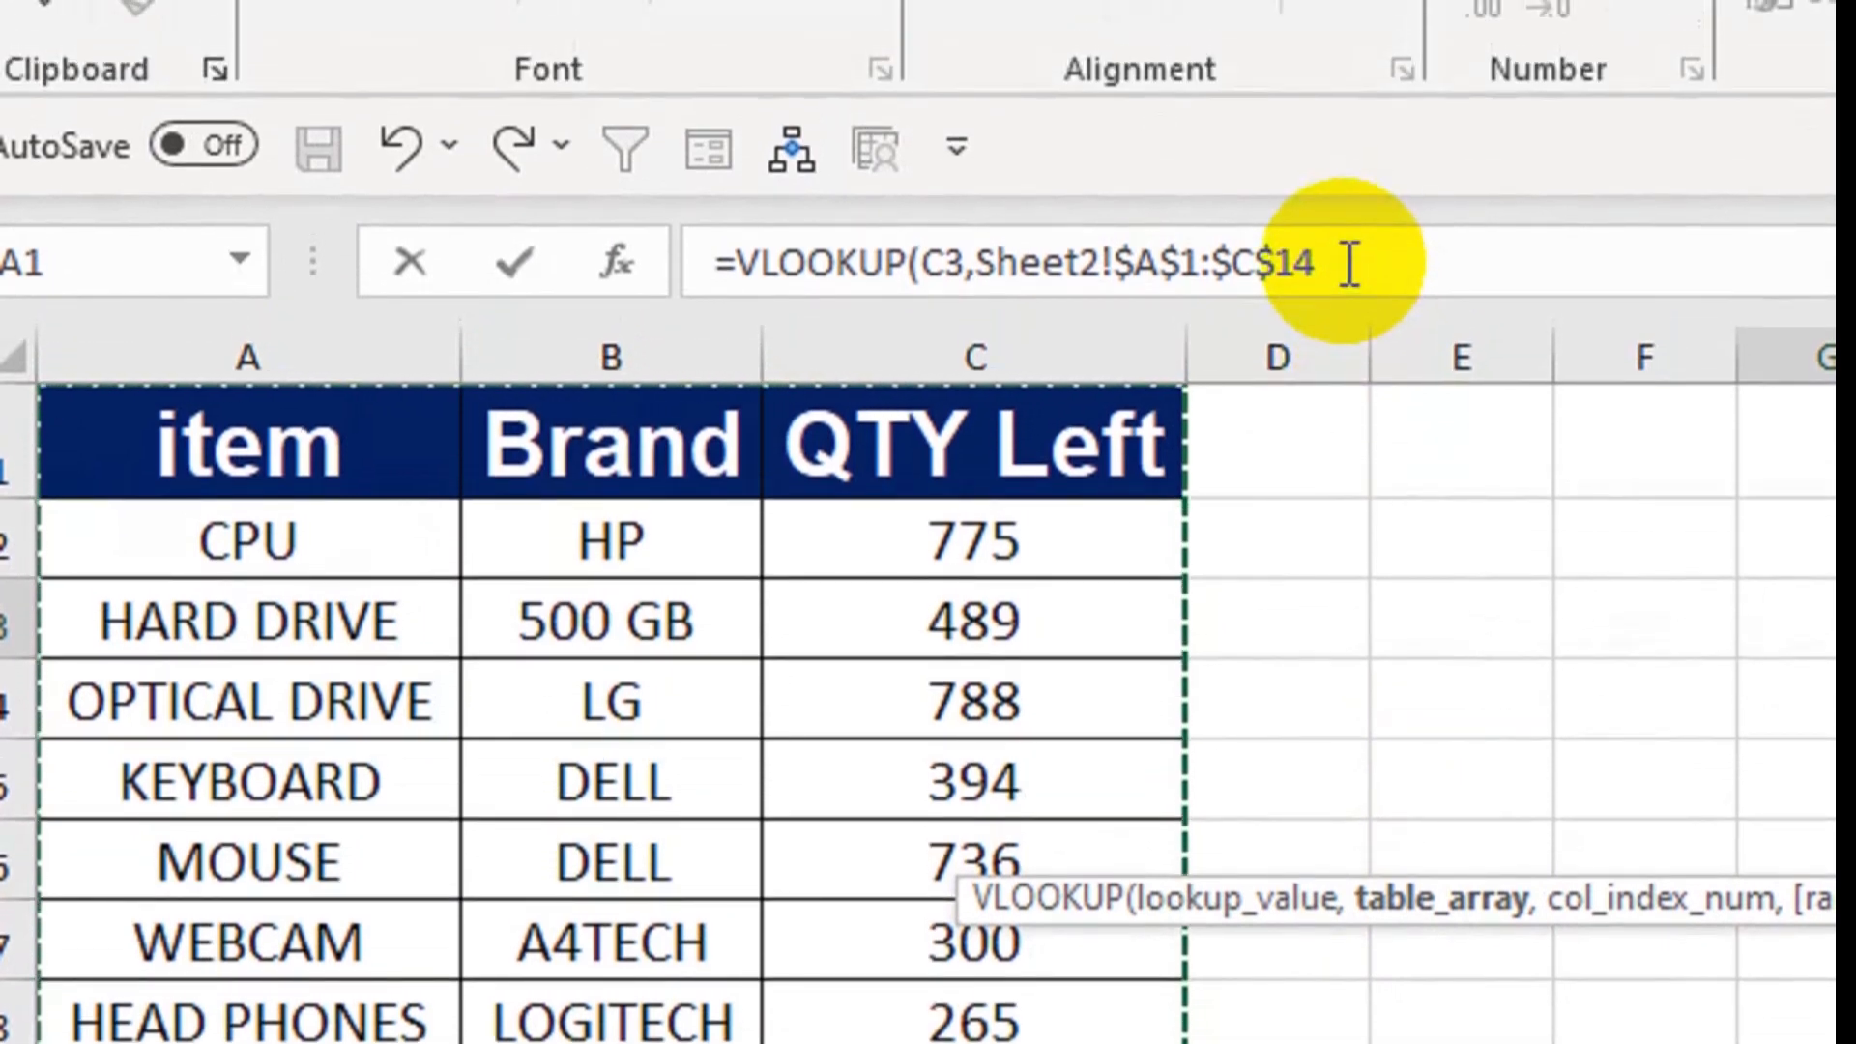
# - Complete the G3 formula with column index 3 and FALSE for an exact match, and fill it down to row 15
pyautogui.write(',3')
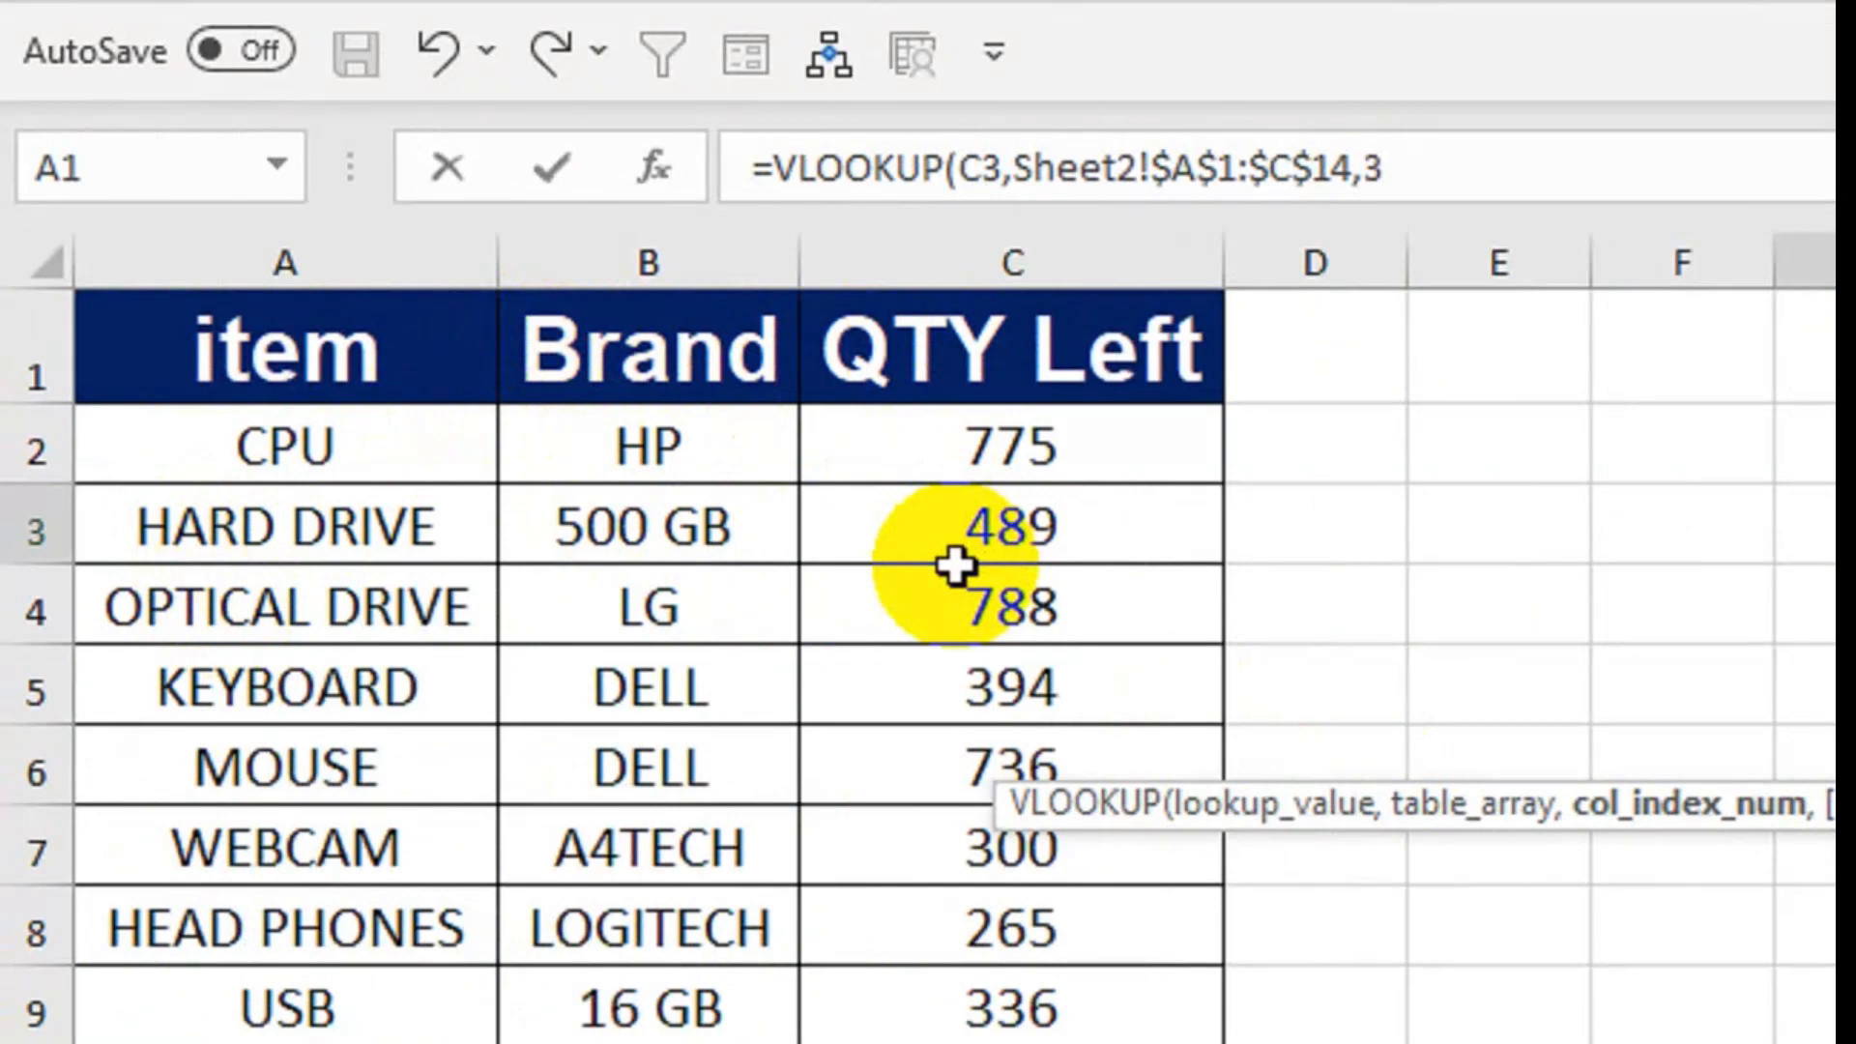
pyautogui.write(',')
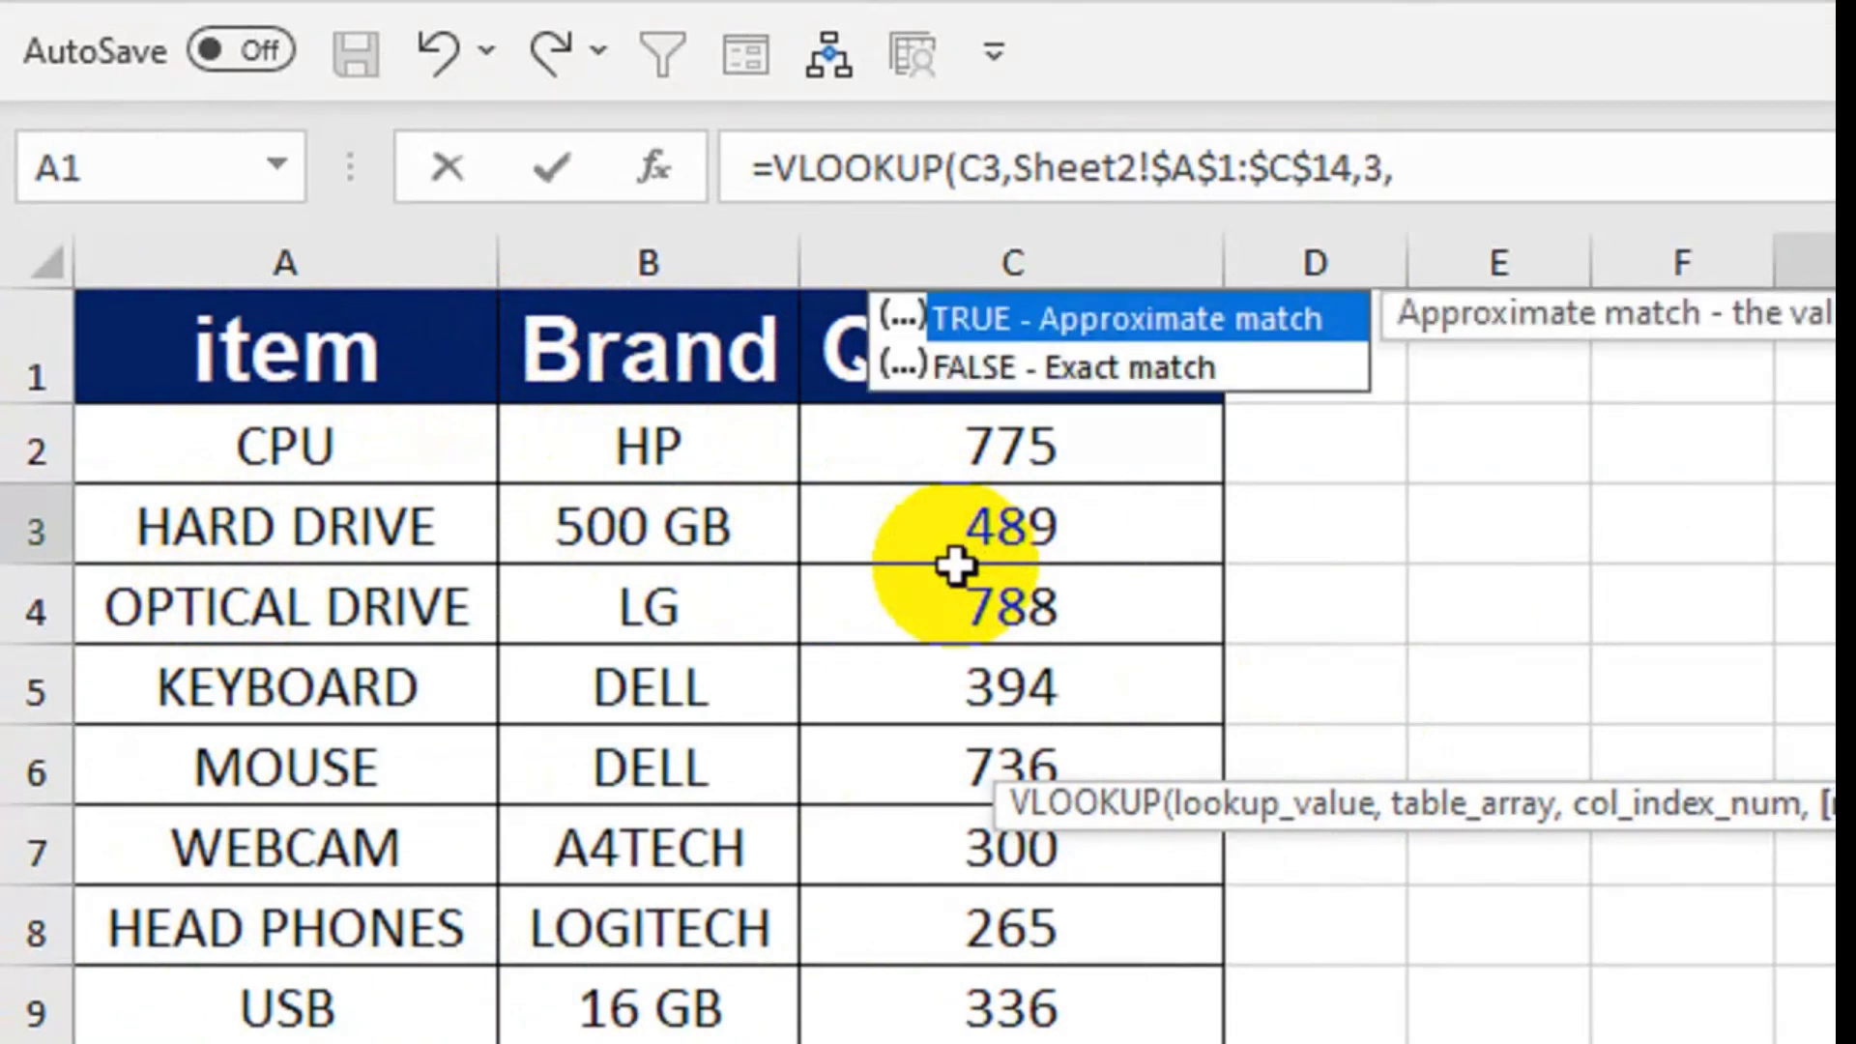
pyautogui.press('Down')
pyautogui.press('Up')
pyautogui.press('Down')
pyautogui.press('Tab')
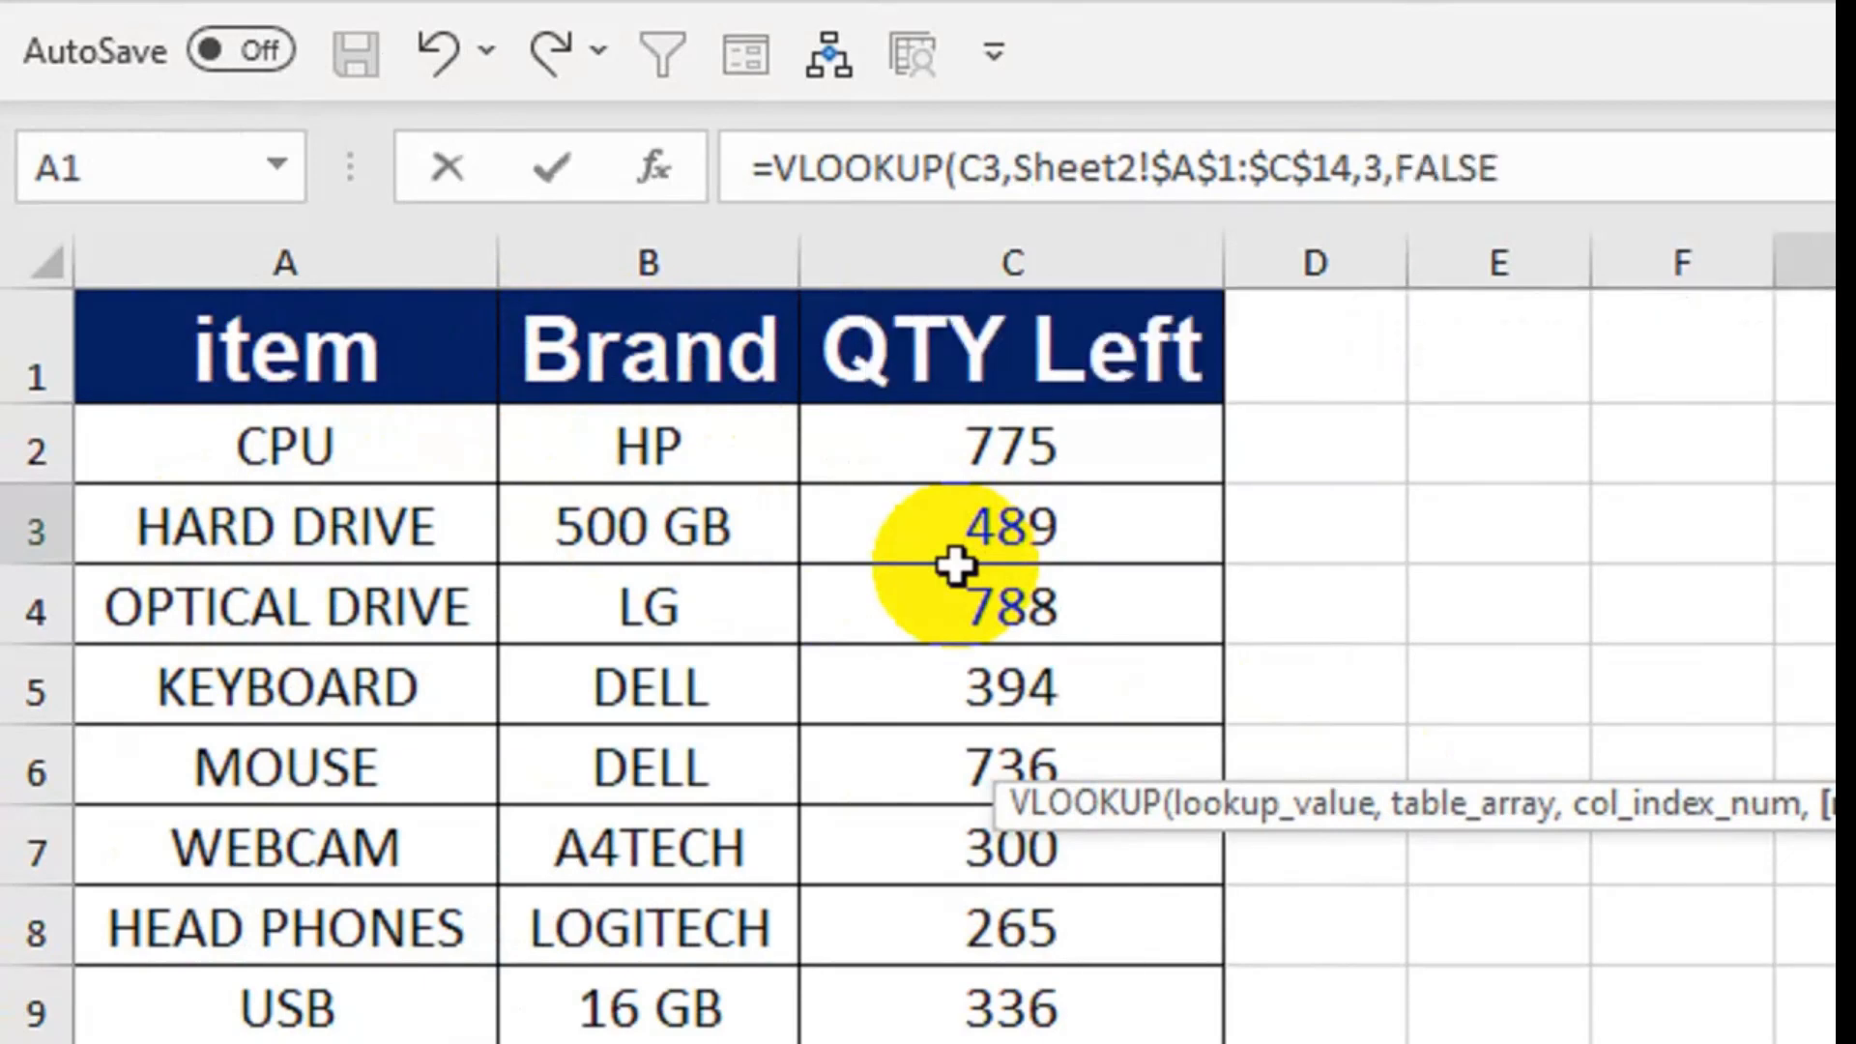
pyautogui.write(')')
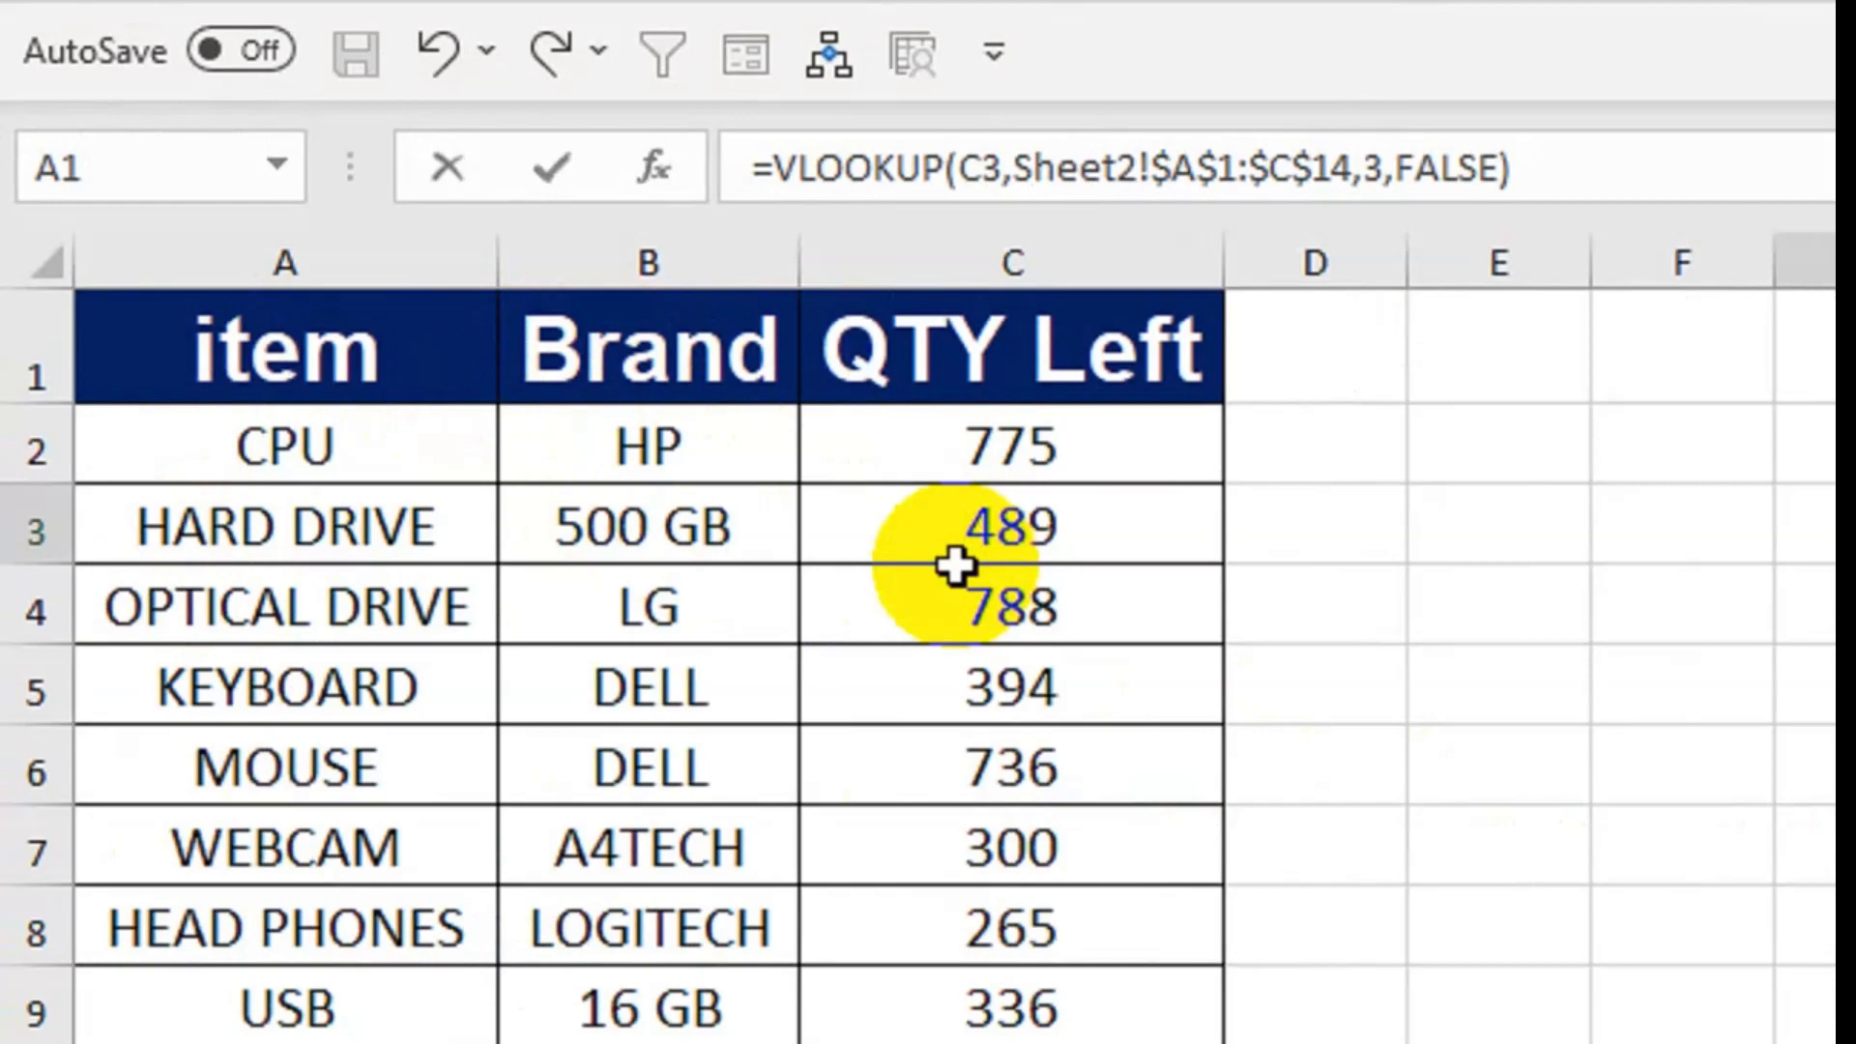
pyautogui.press('Return')
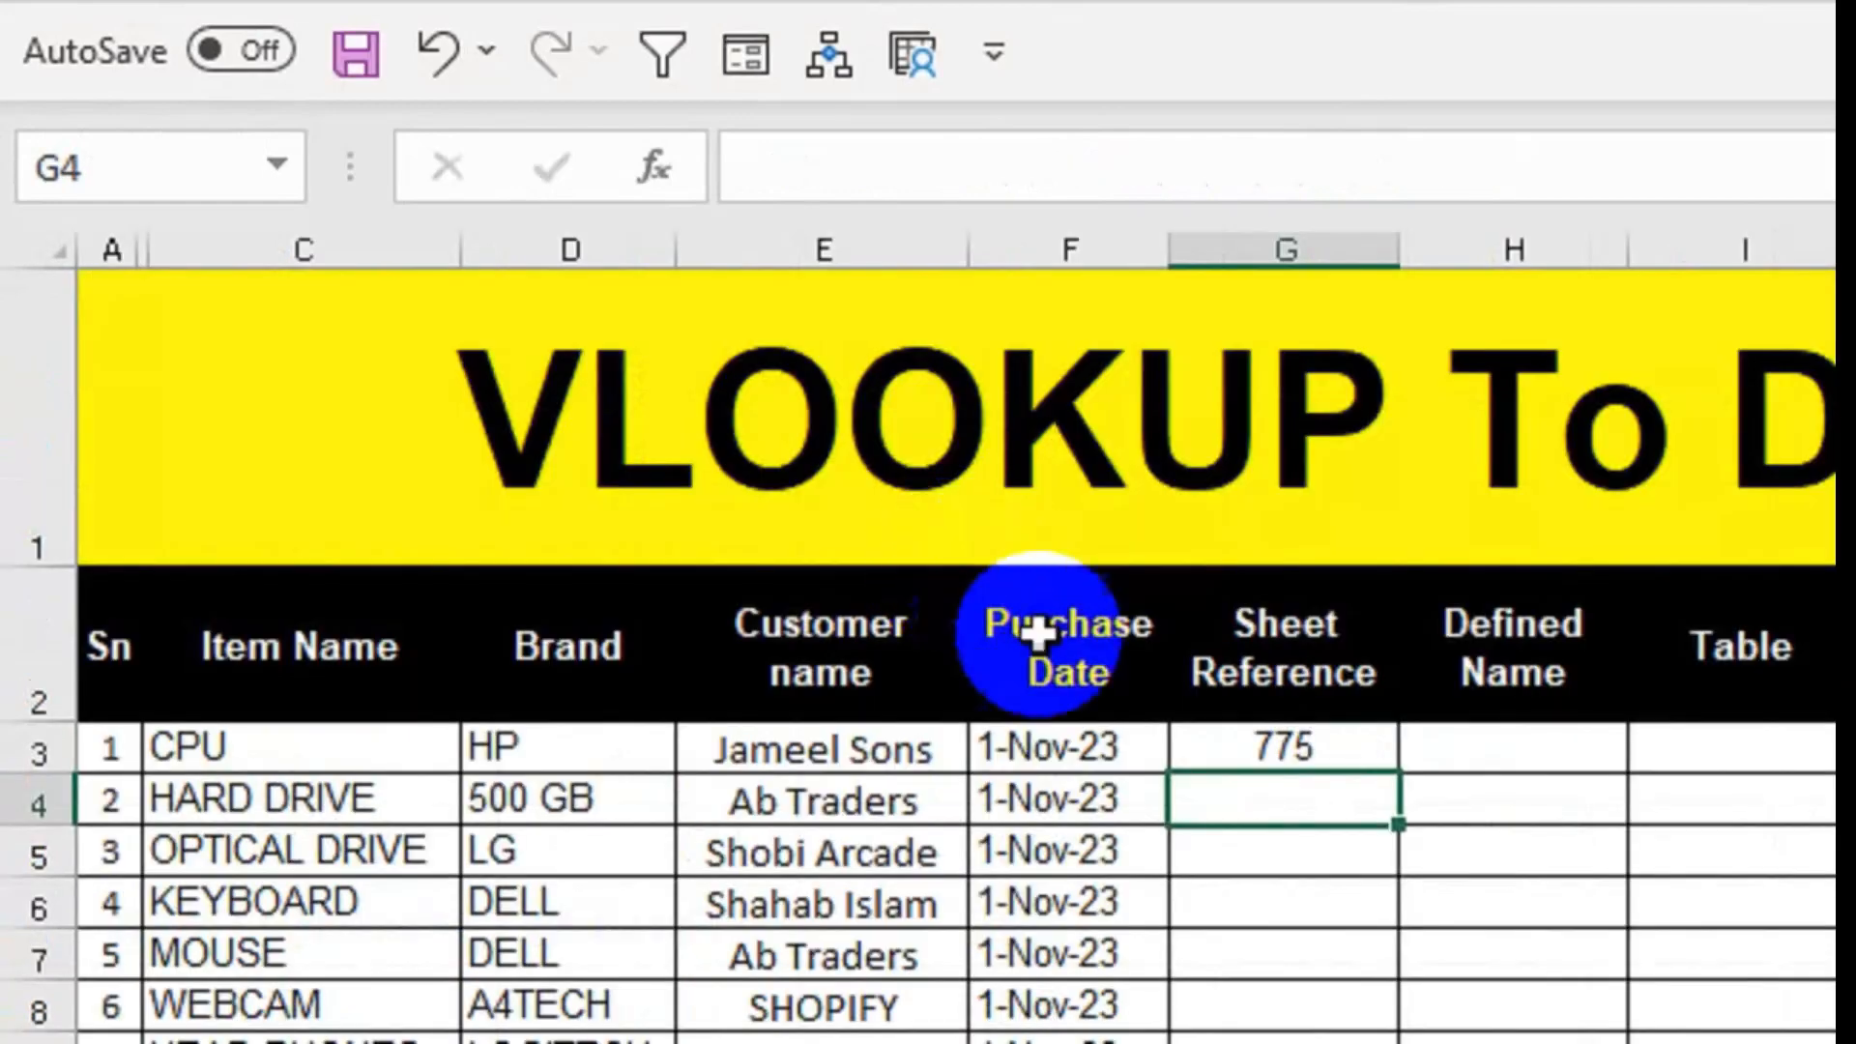
pyautogui.click(1334, 745)
pyautogui.moveTo(1384, 773)
pyautogui.mouseDown()
pyautogui.moveTo(1380, 899)
pyautogui.moveTo(1380, 799)
pyautogui.mouseUp()
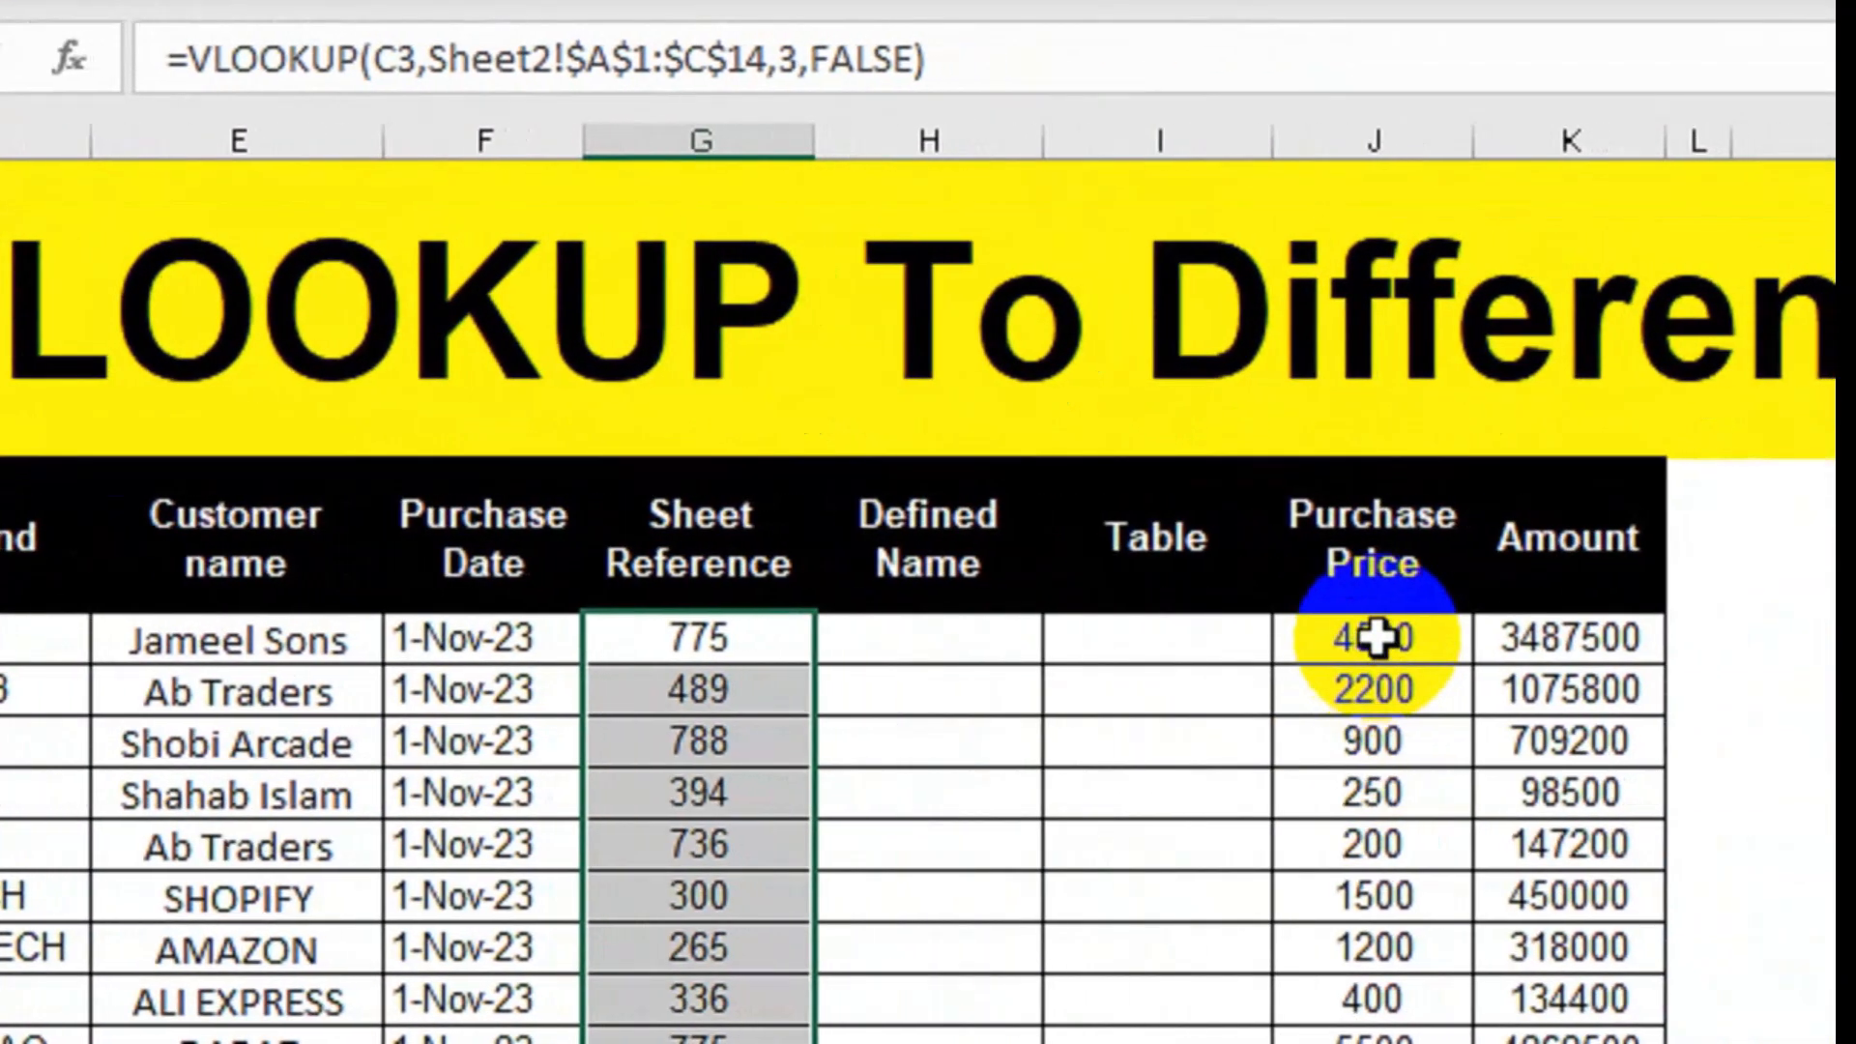
# - Inspect the first item's purchase price and the Amount formula in K3
pyautogui.click(1375, 638)
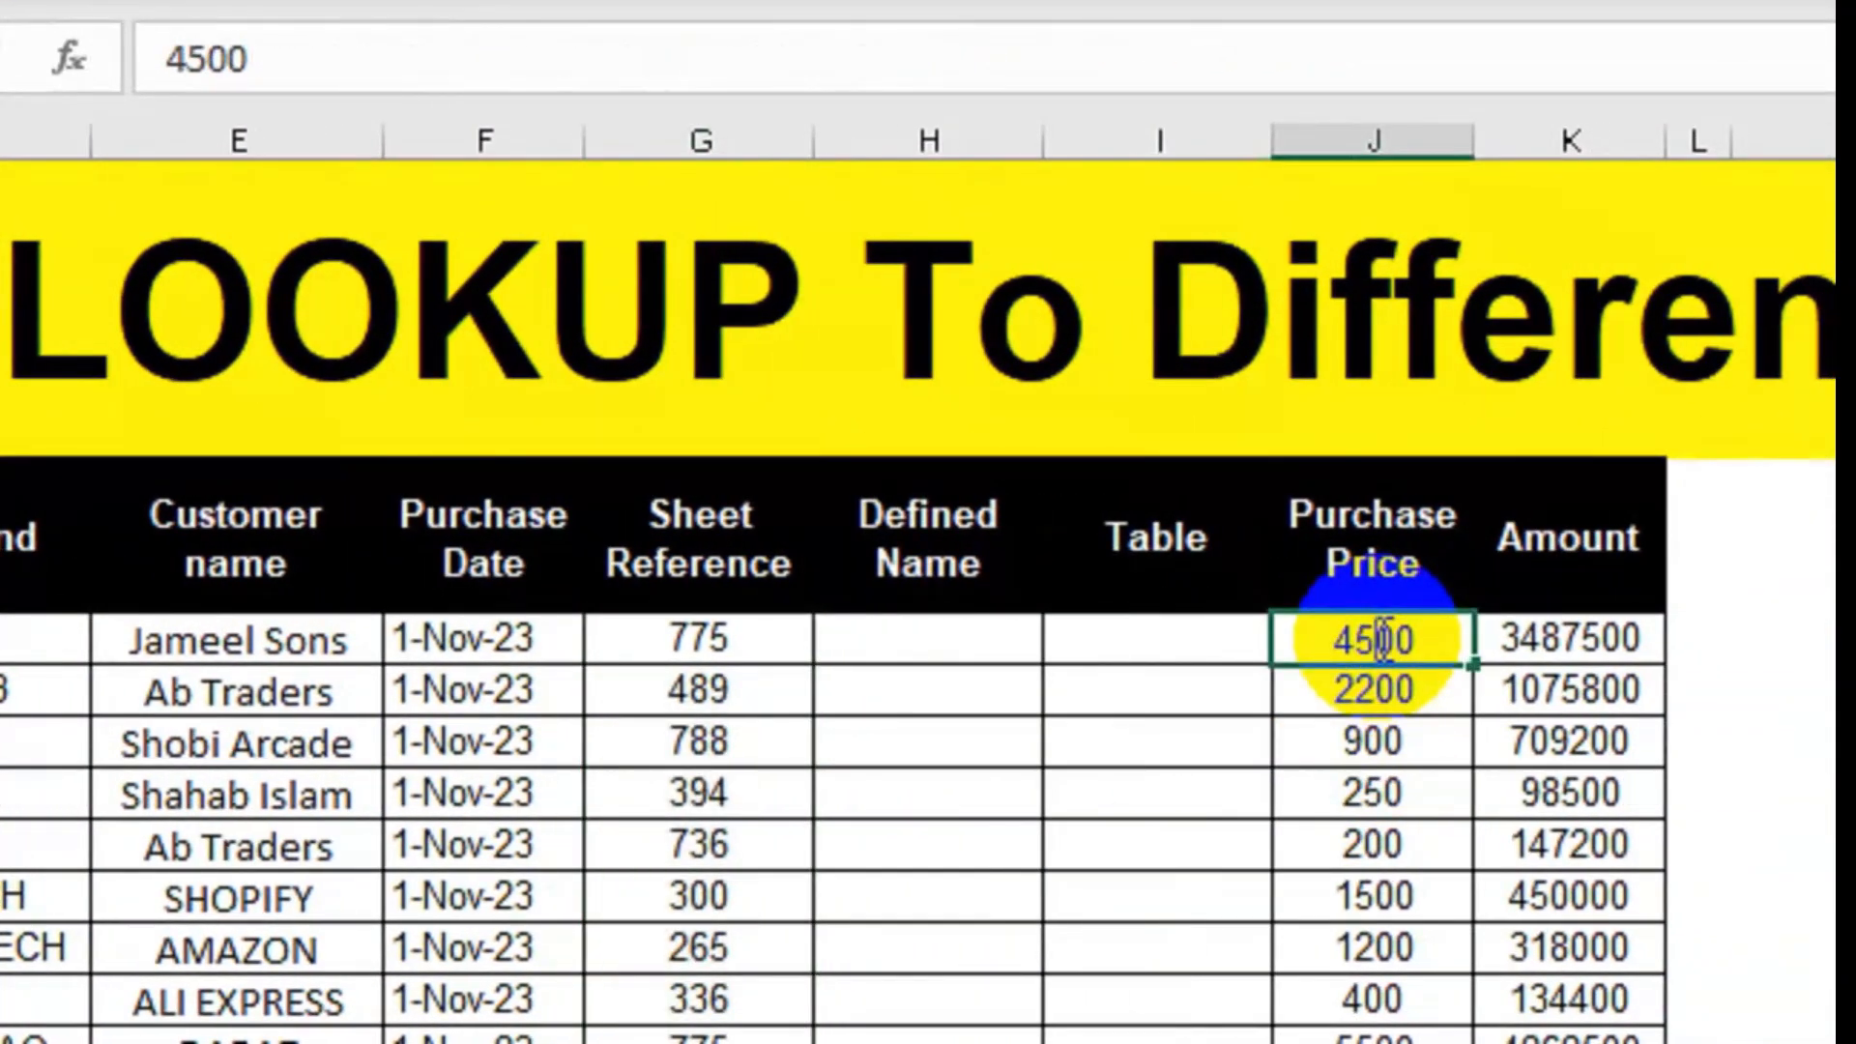
pyautogui.doubleClick(1515, 642)
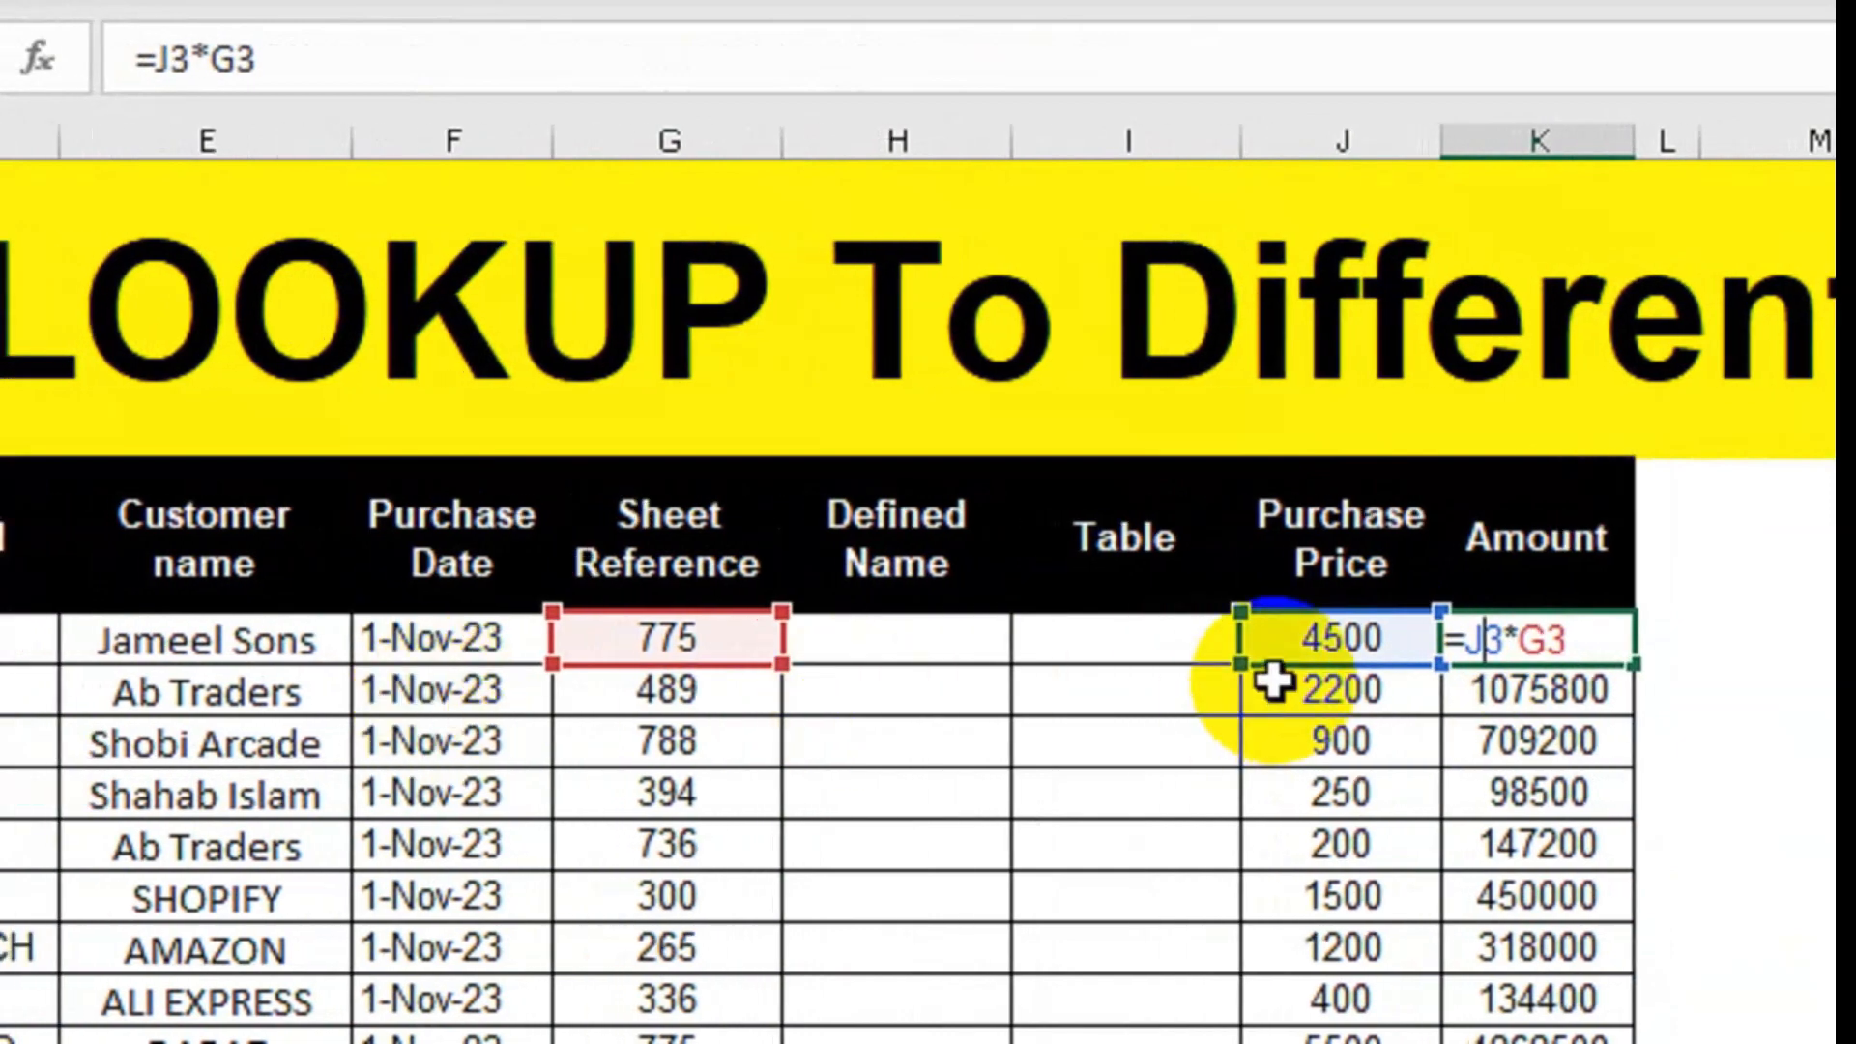
pyautogui.press('Return')
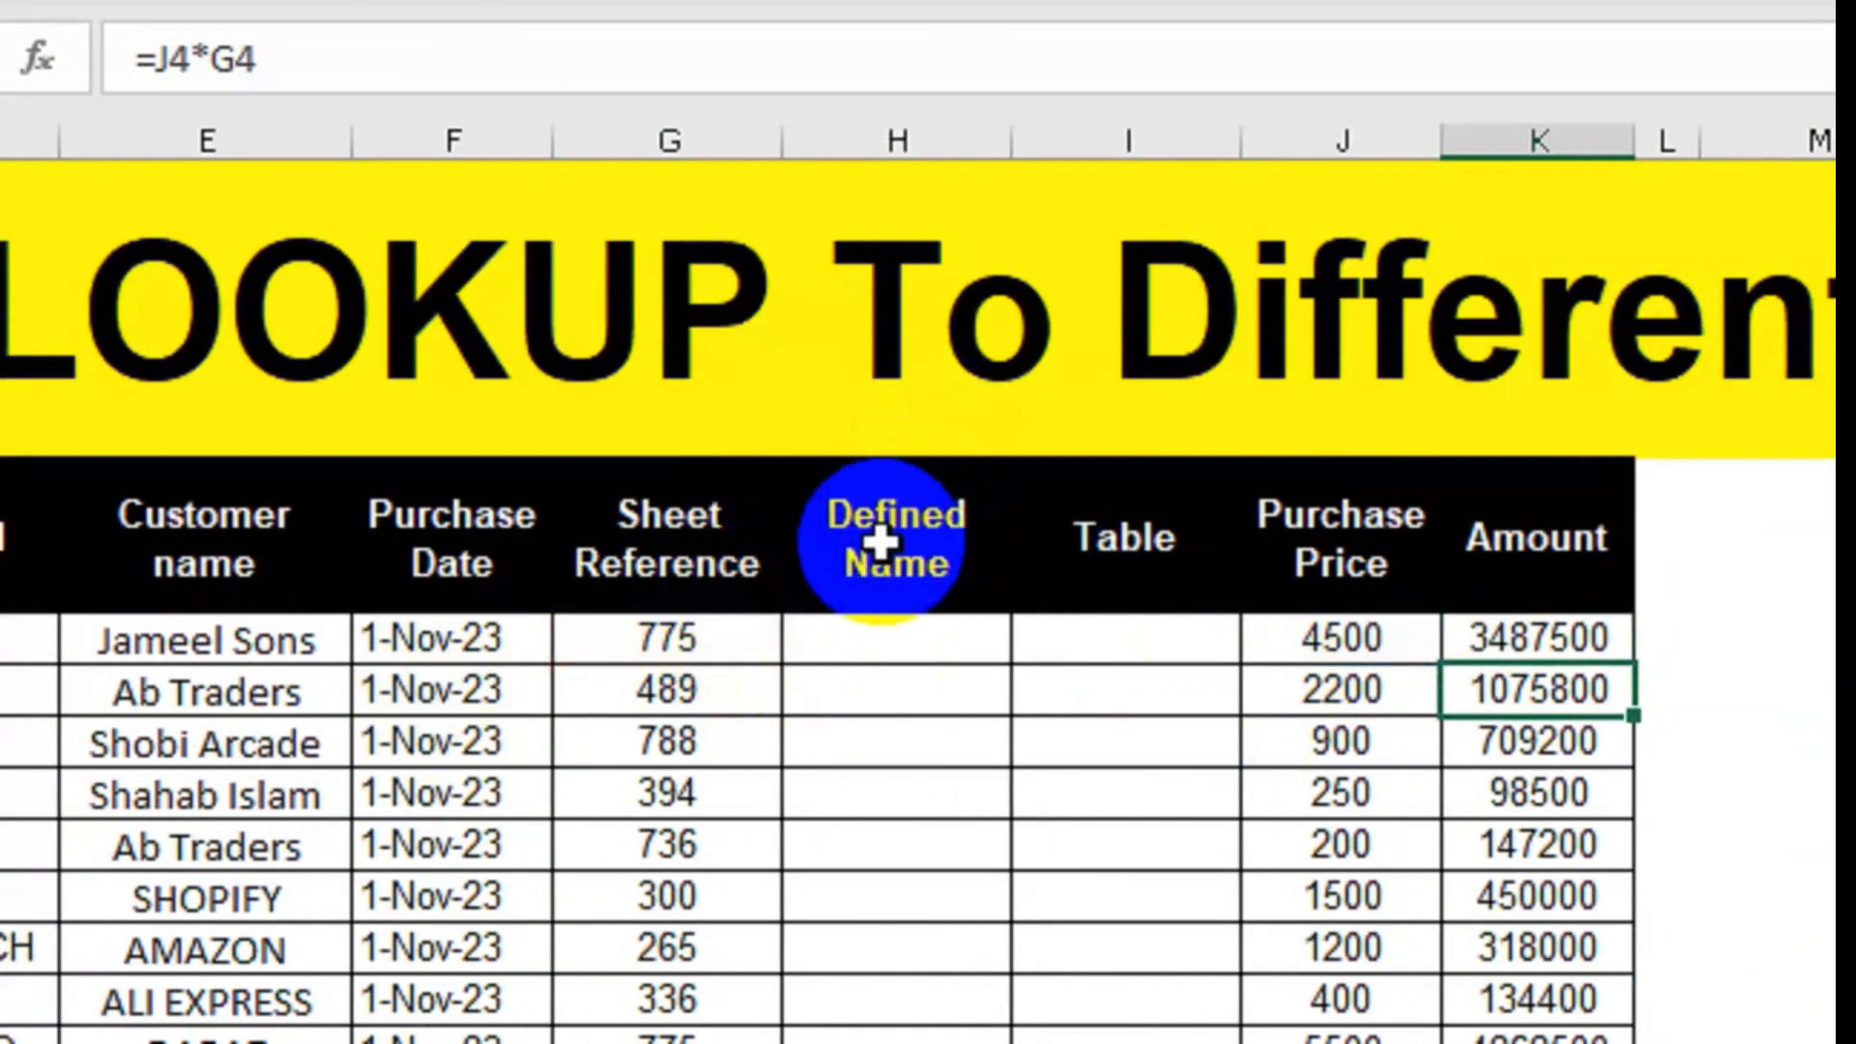
# - Define the name Data for the item table A1:C14 on Sheet2
pyautogui.click(817, 650)
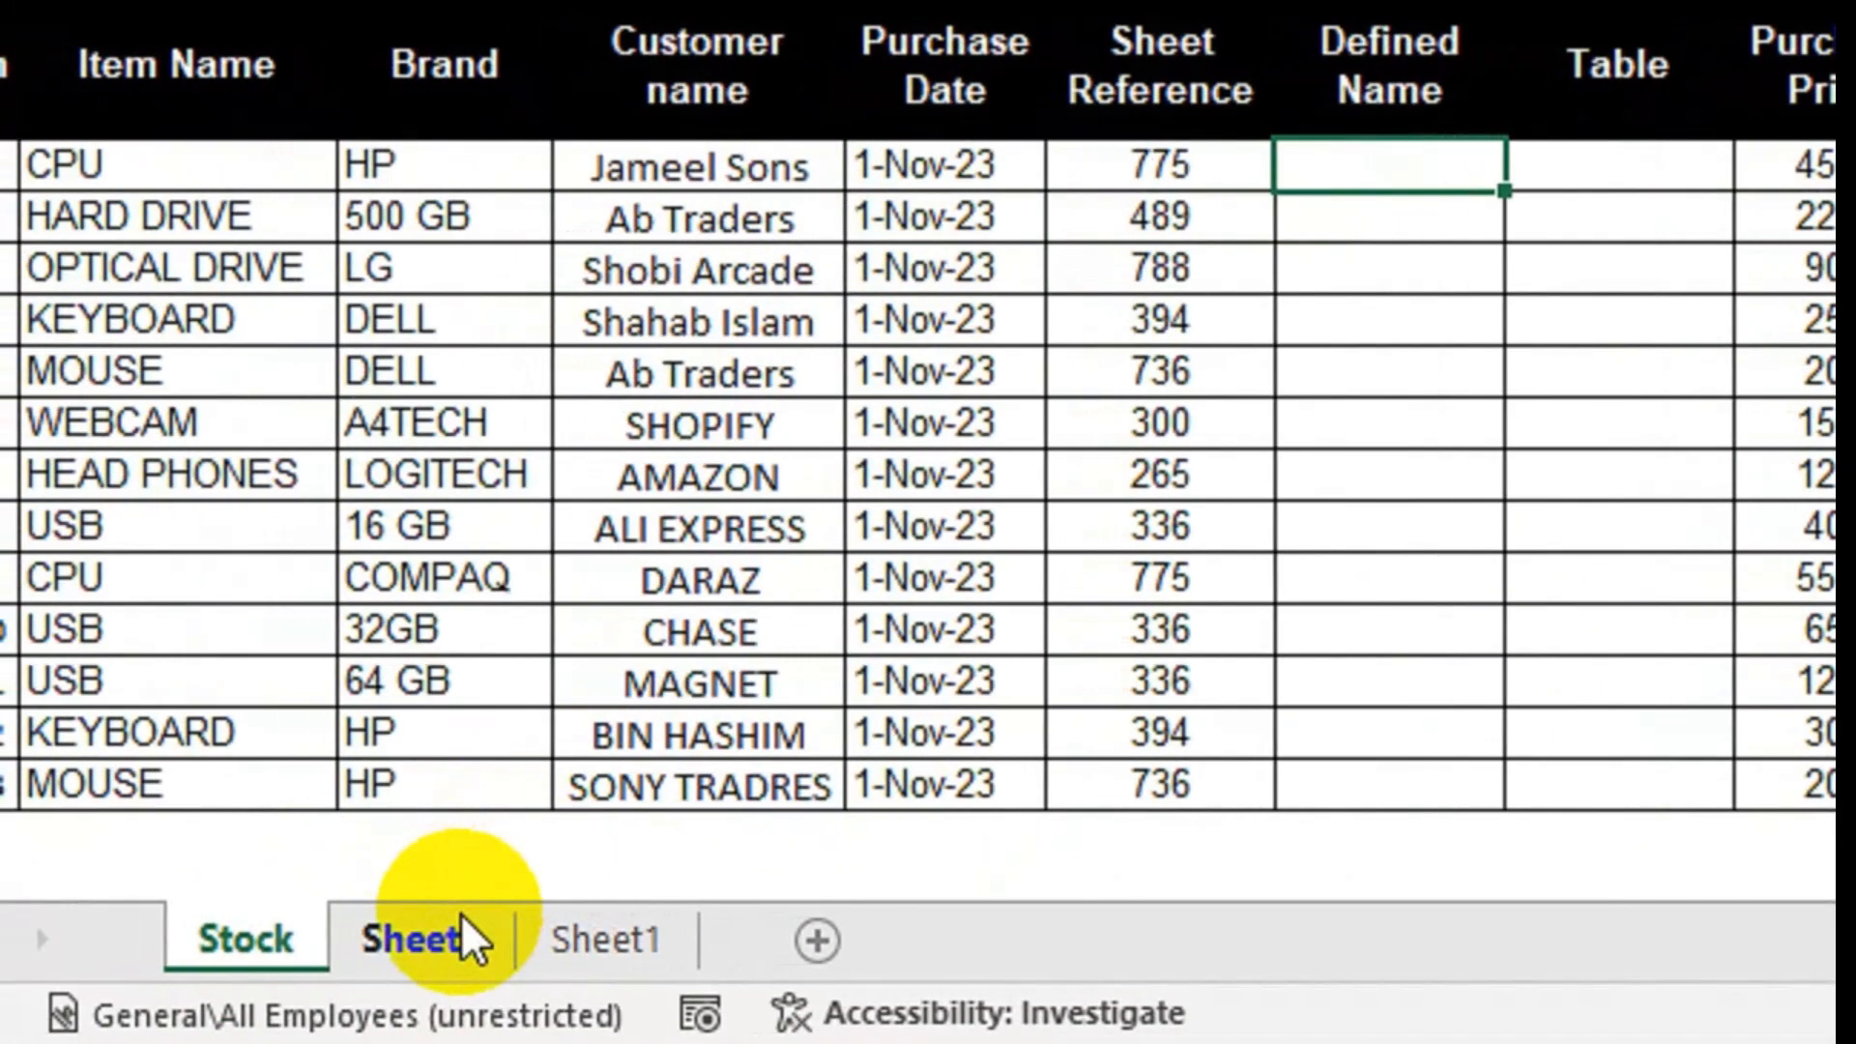
pyautogui.click(462, 923)
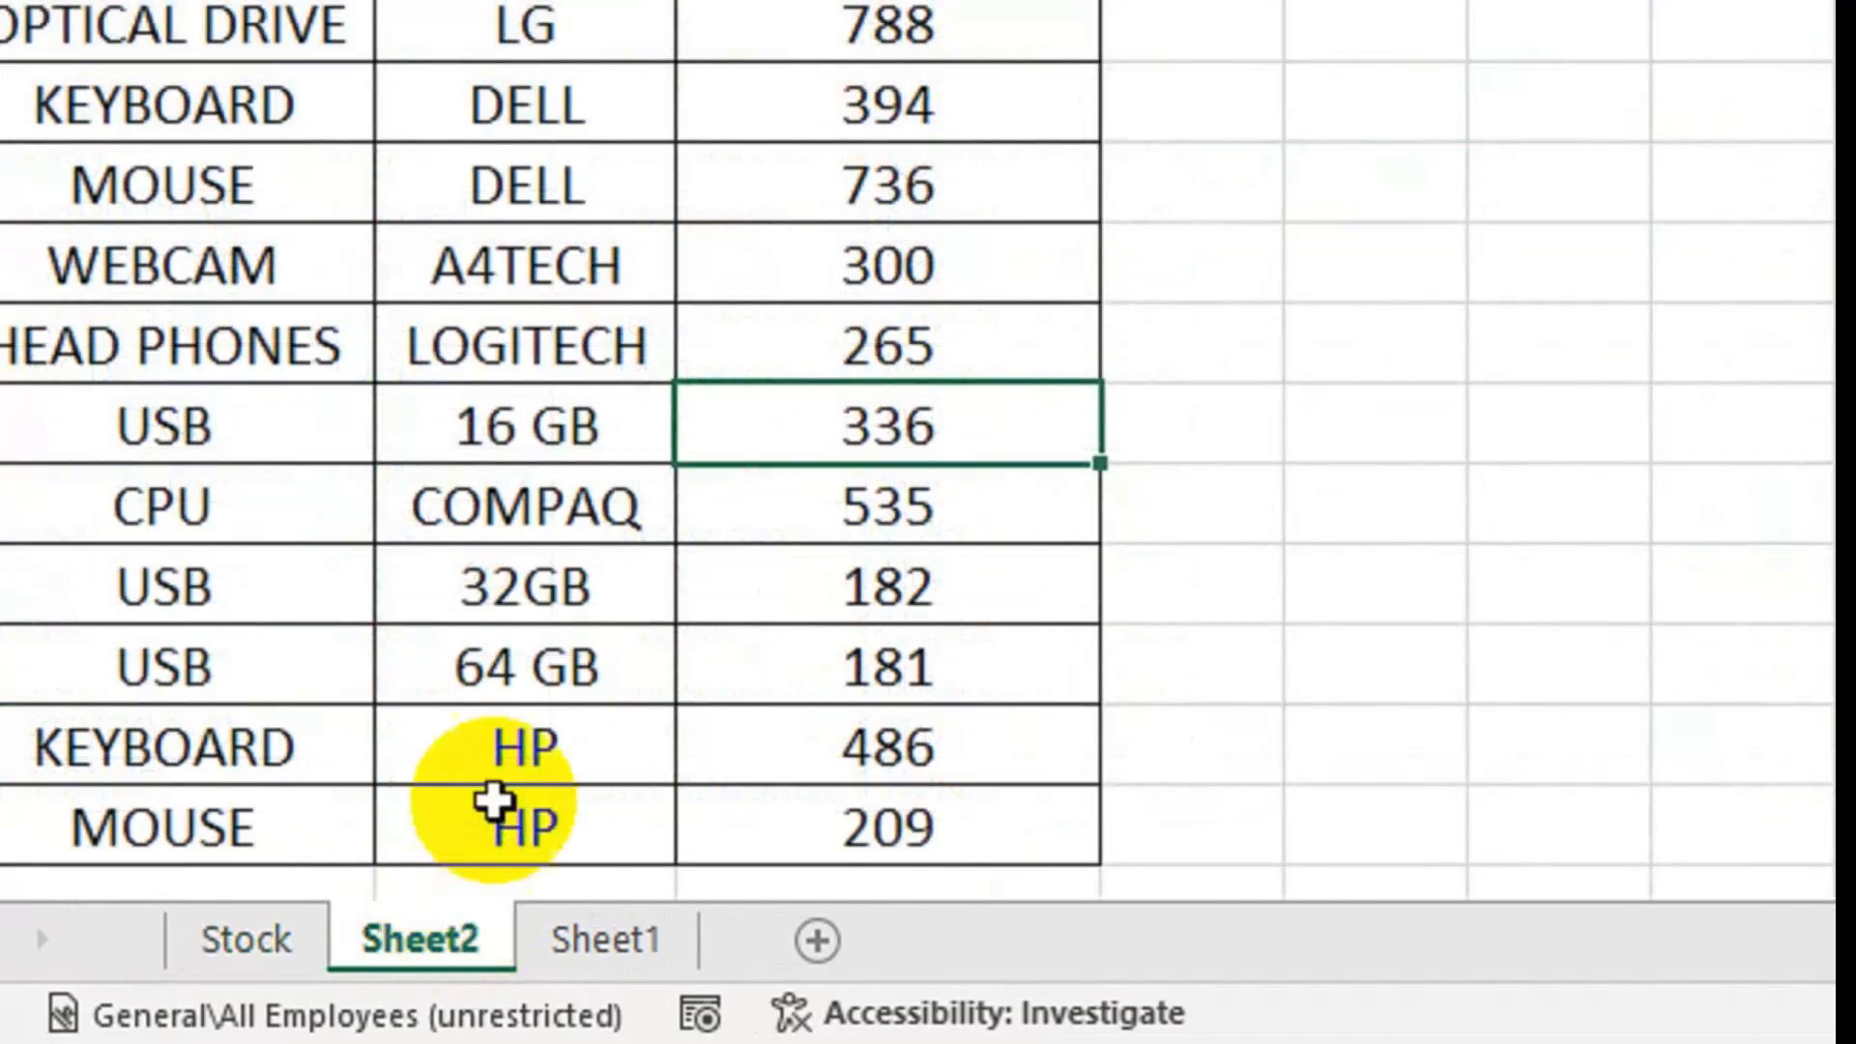
pyautogui.moveTo(332, 183); pyautogui.dragTo(874, 809)
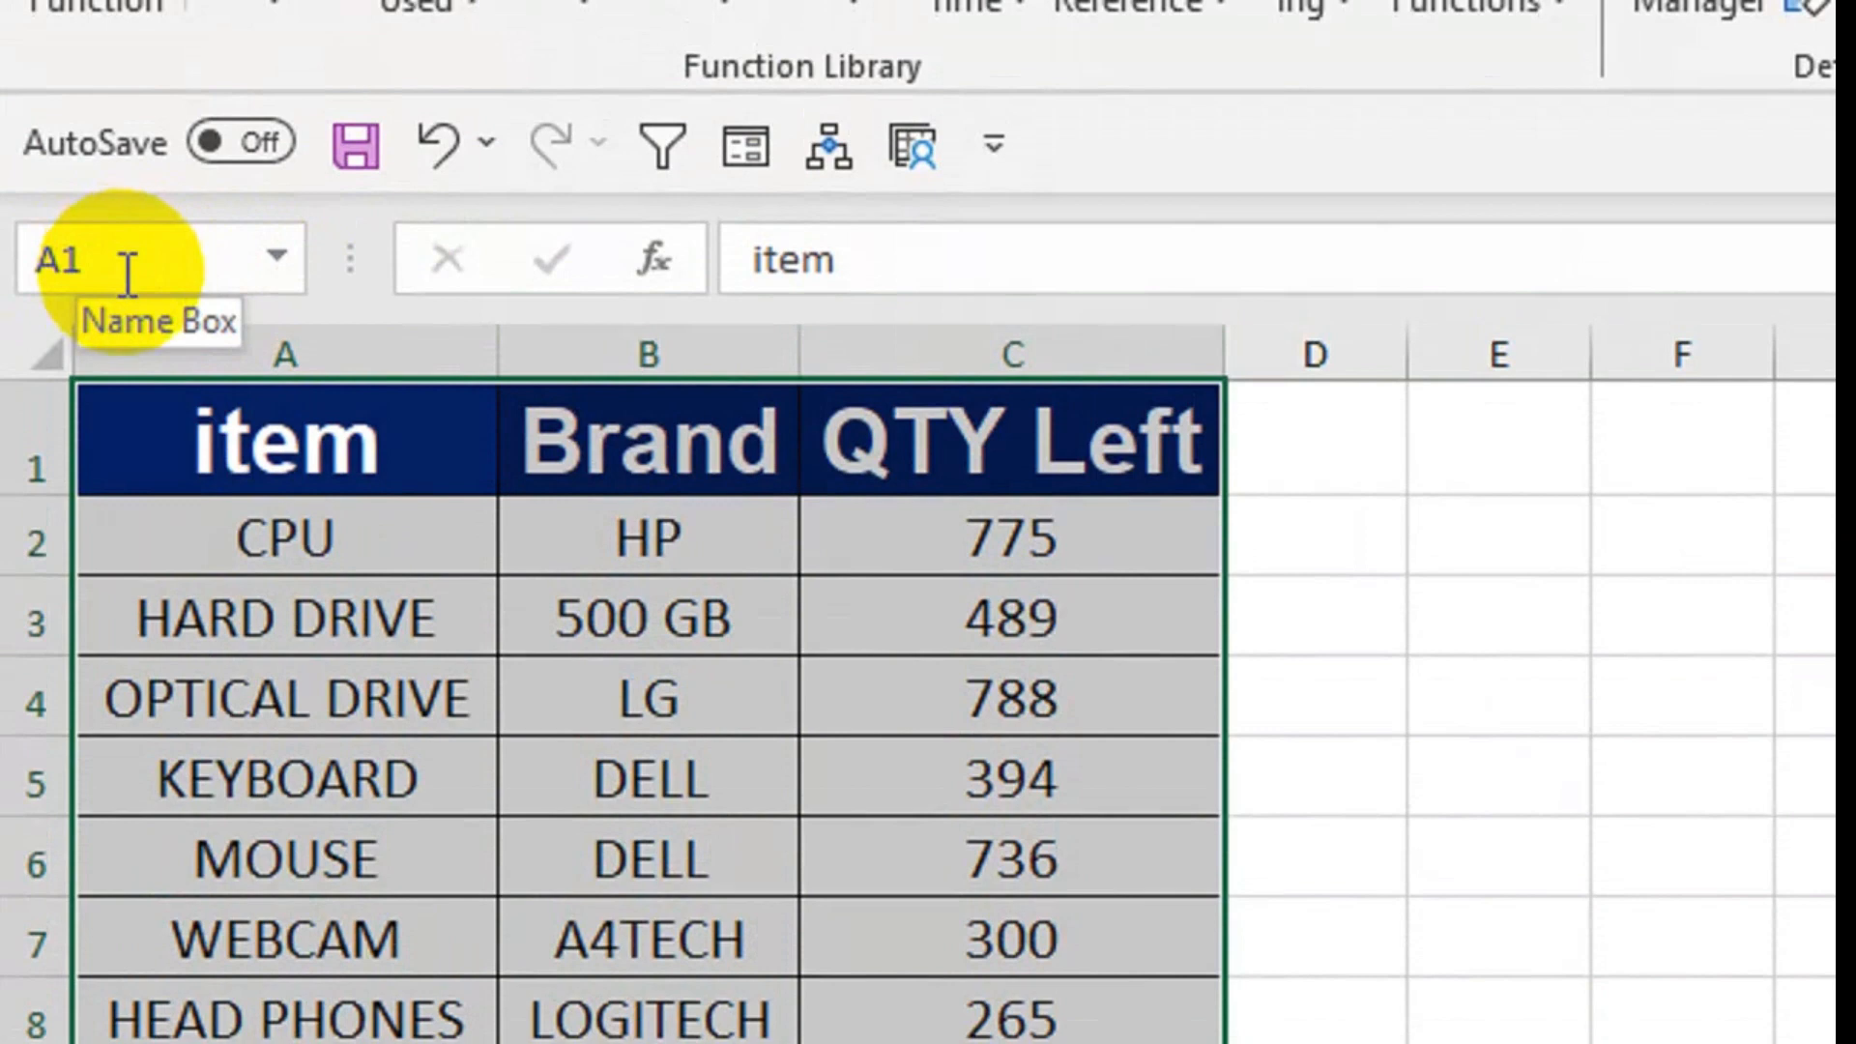
pyautogui.click(126, 274)
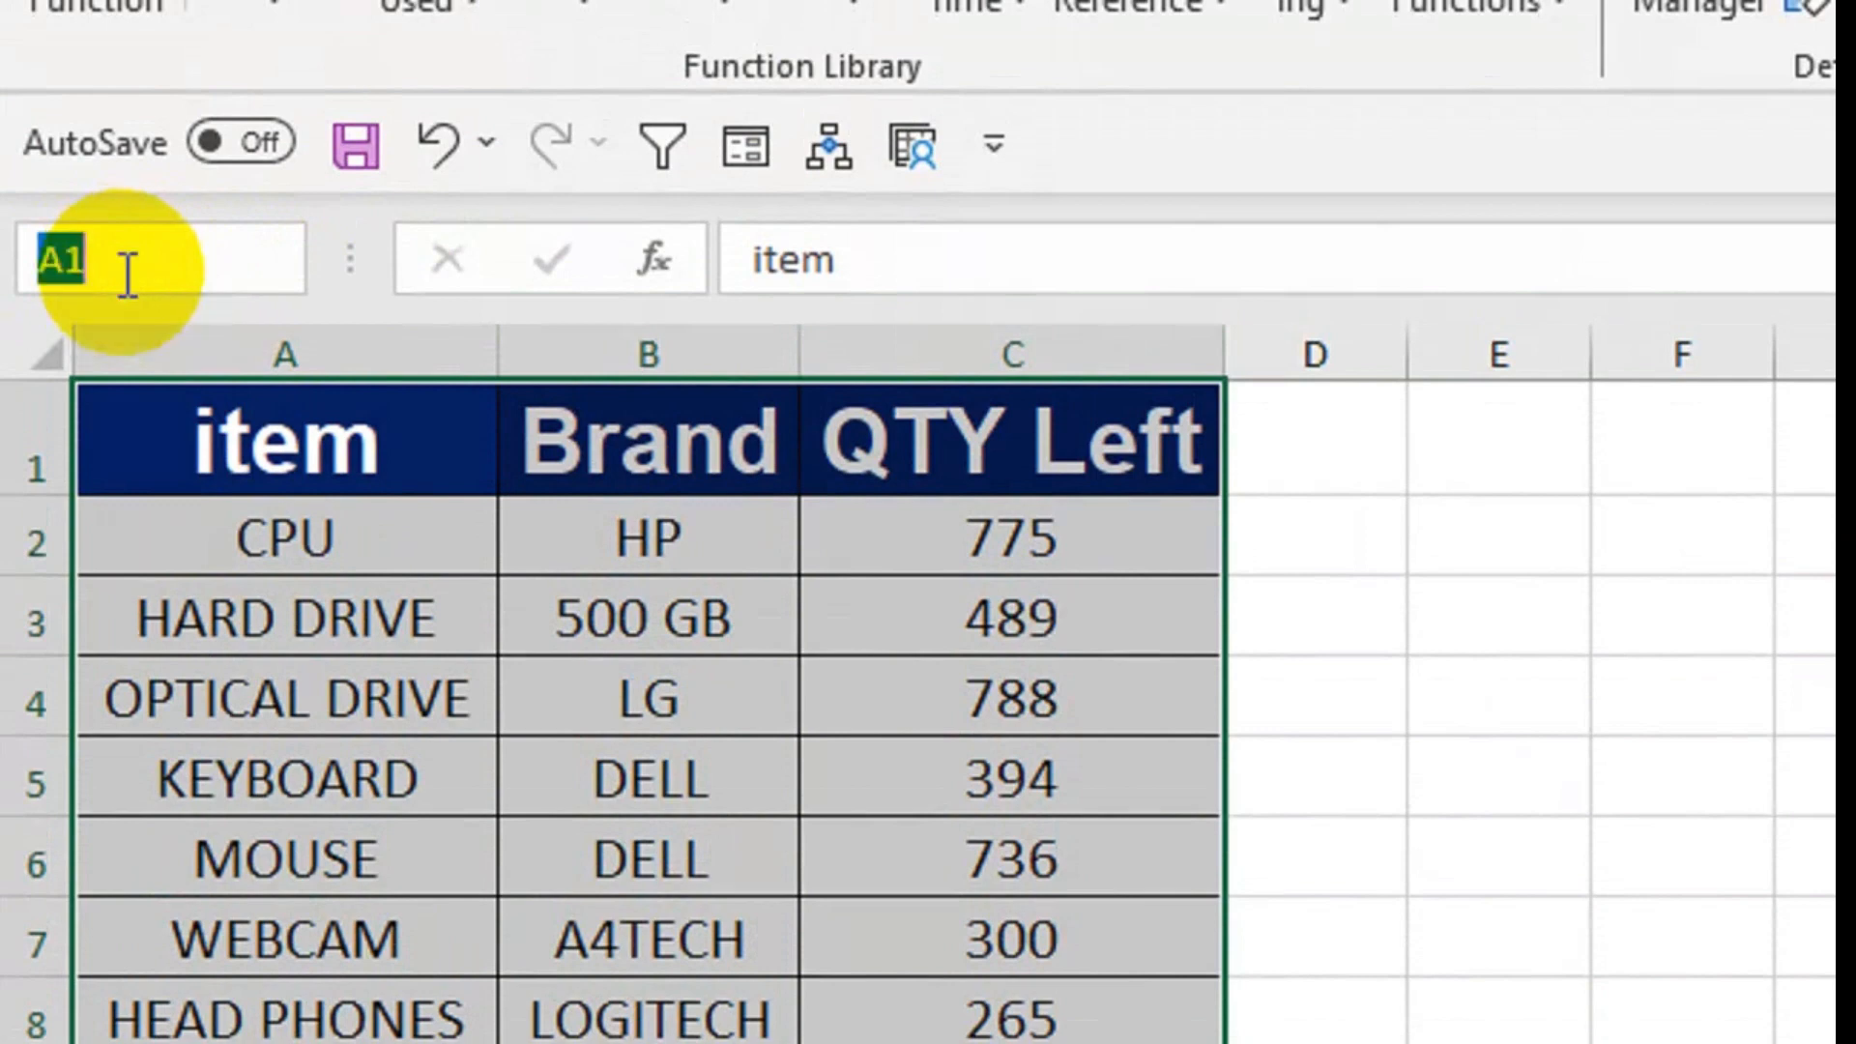
pyautogui.write('d')
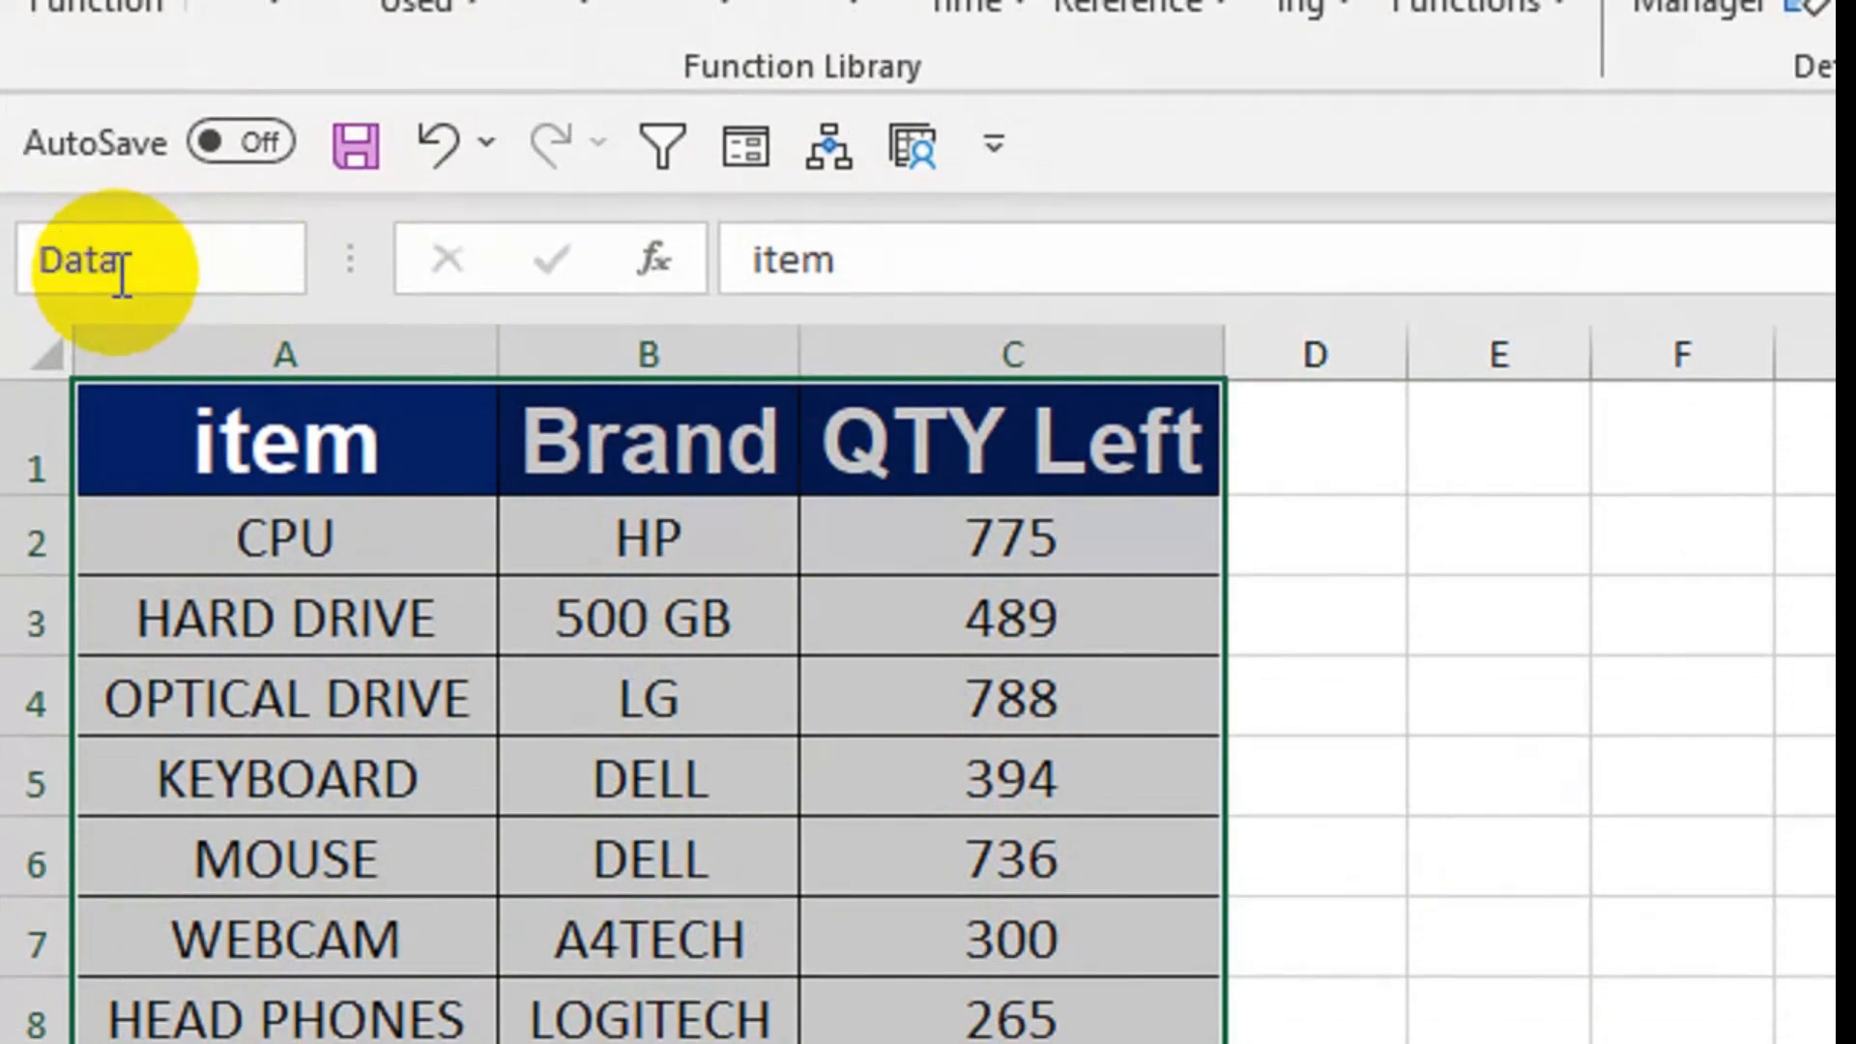
pyautogui.write('ata')
pyautogui.press('Return')
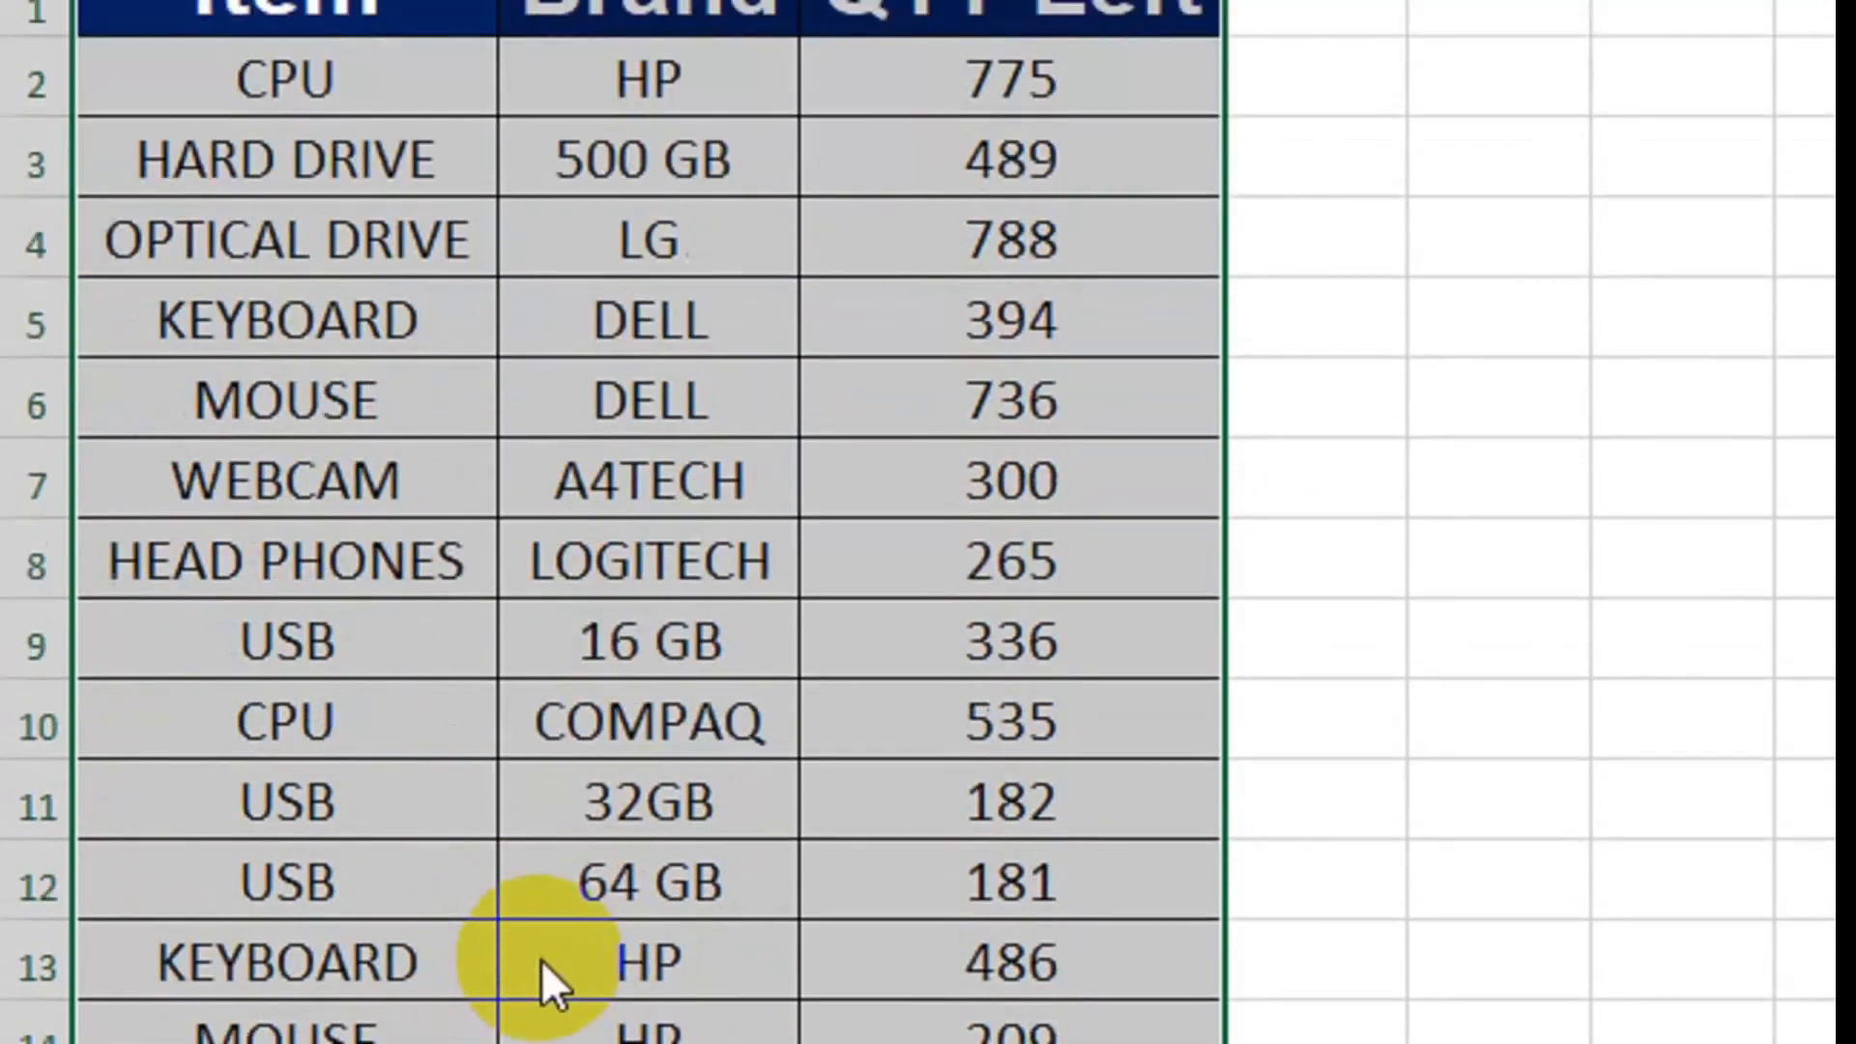
# - Return to the Stock sheet and review the defined name Data and its range in the Name Manager
pyautogui.click(368, 948)
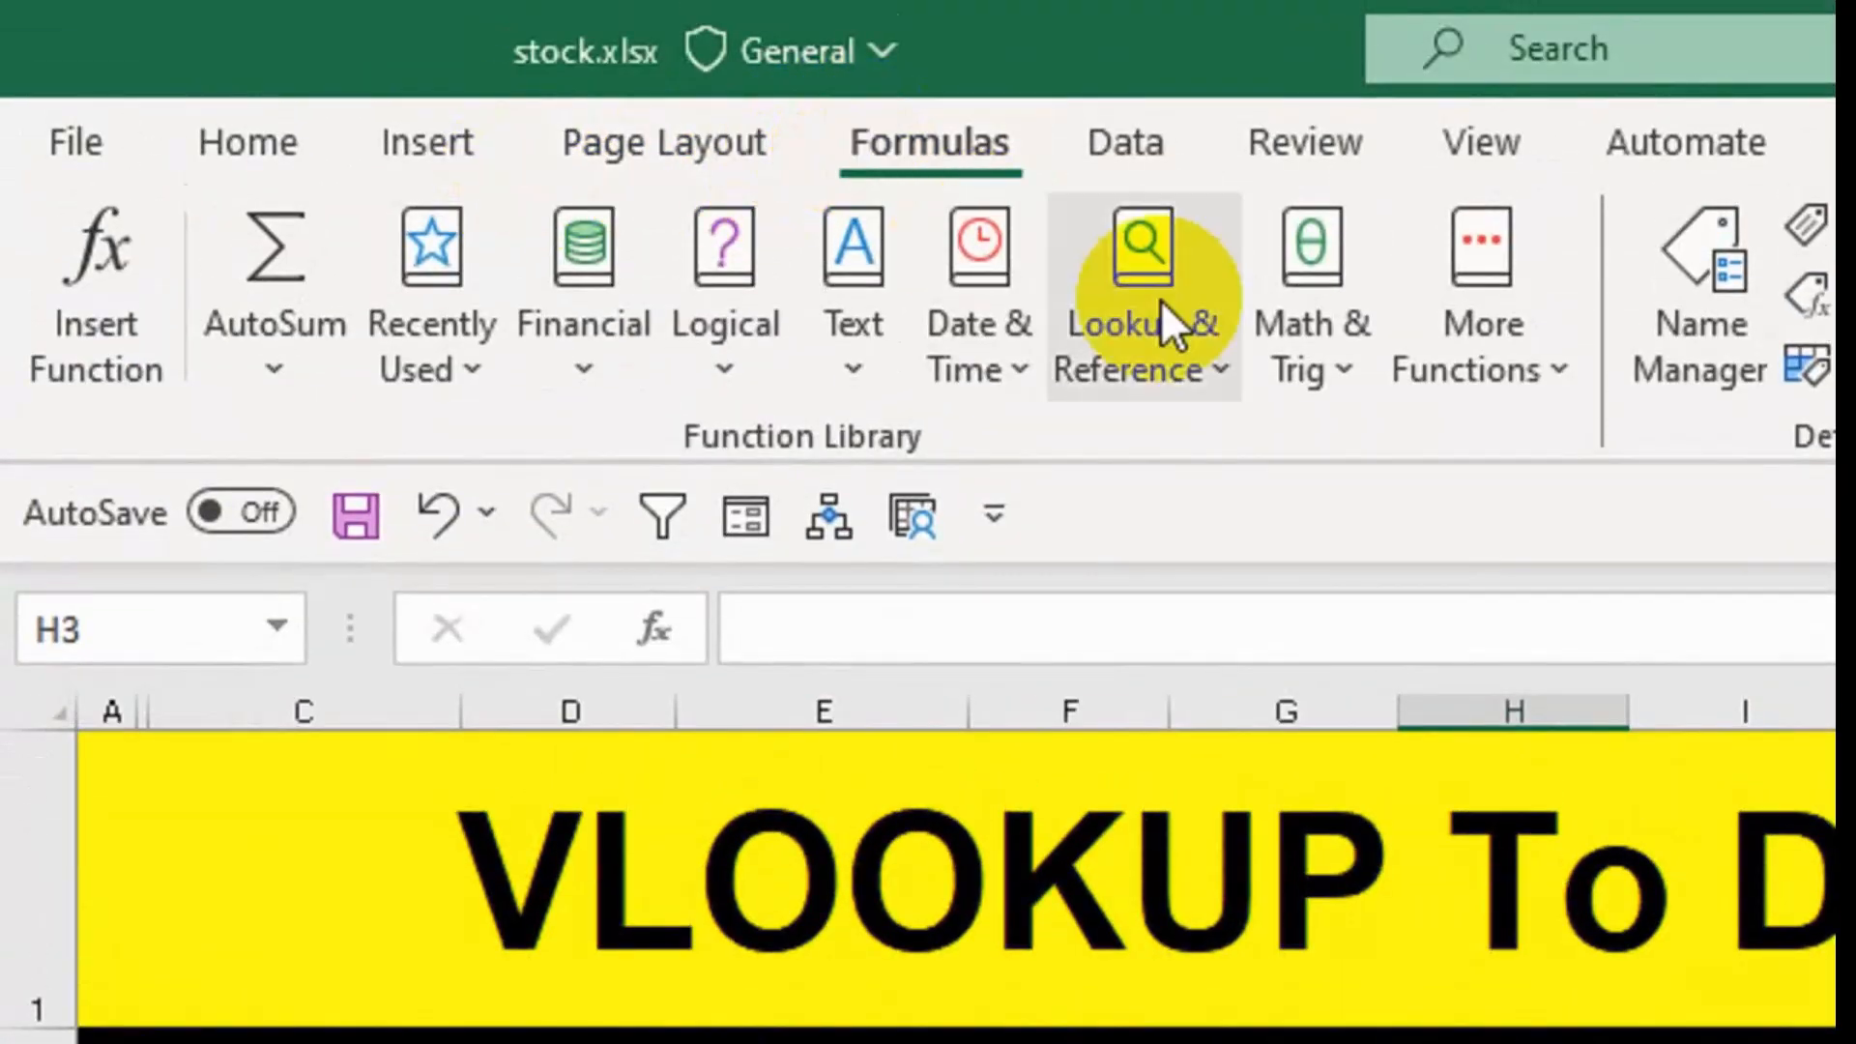
pyautogui.click(1712, 353)
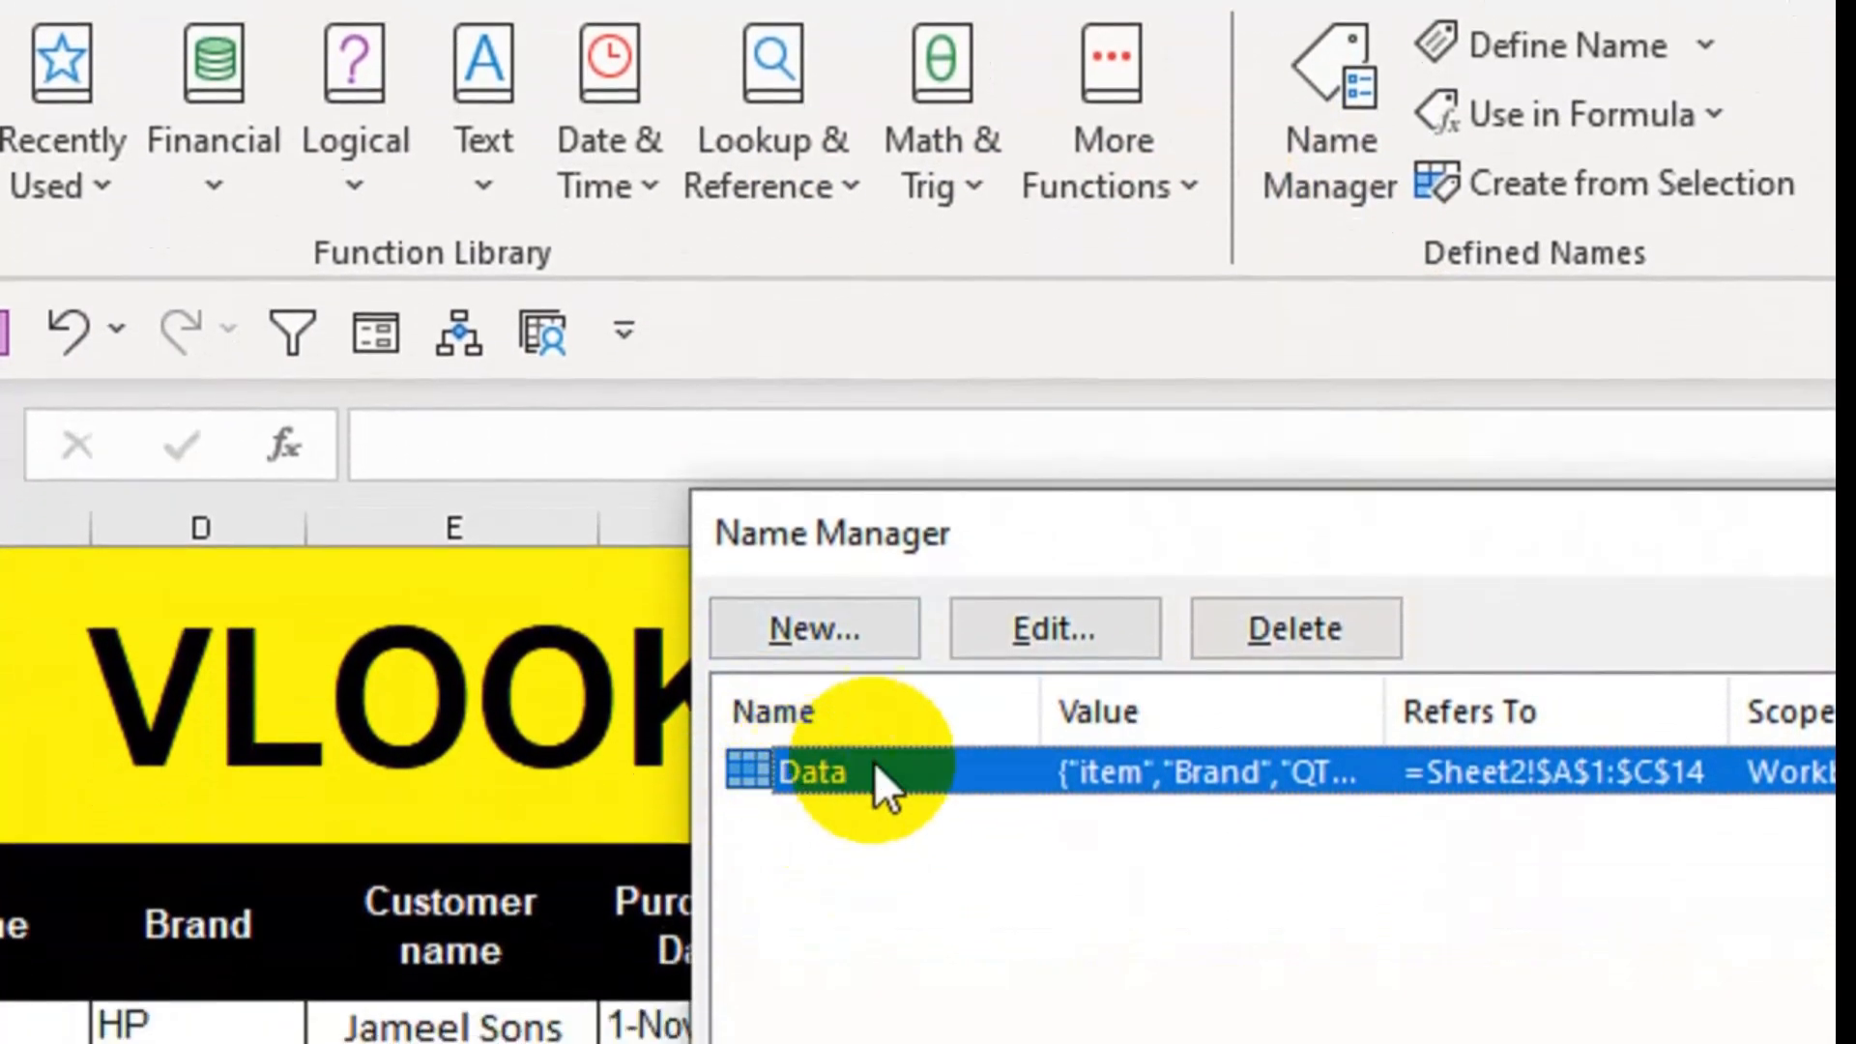
pyautogui.click(920, 879)
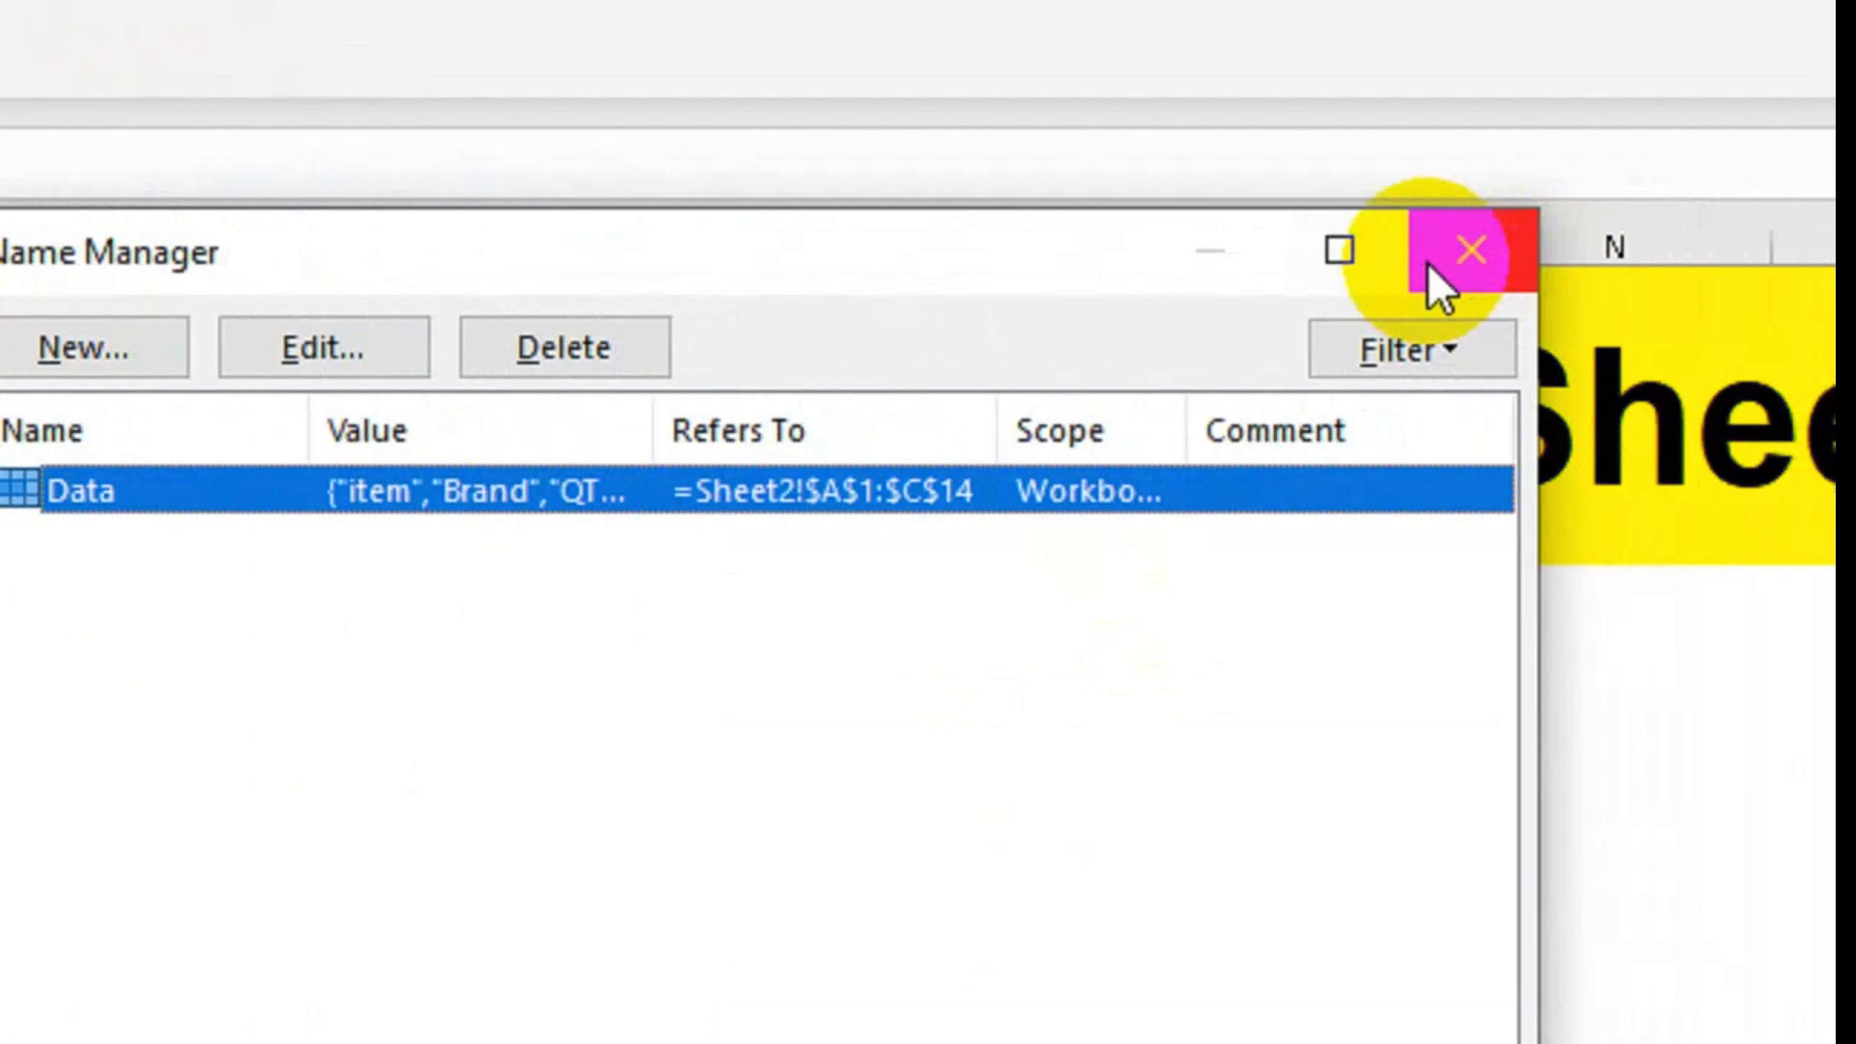
pyautogui.click(1855, 179)
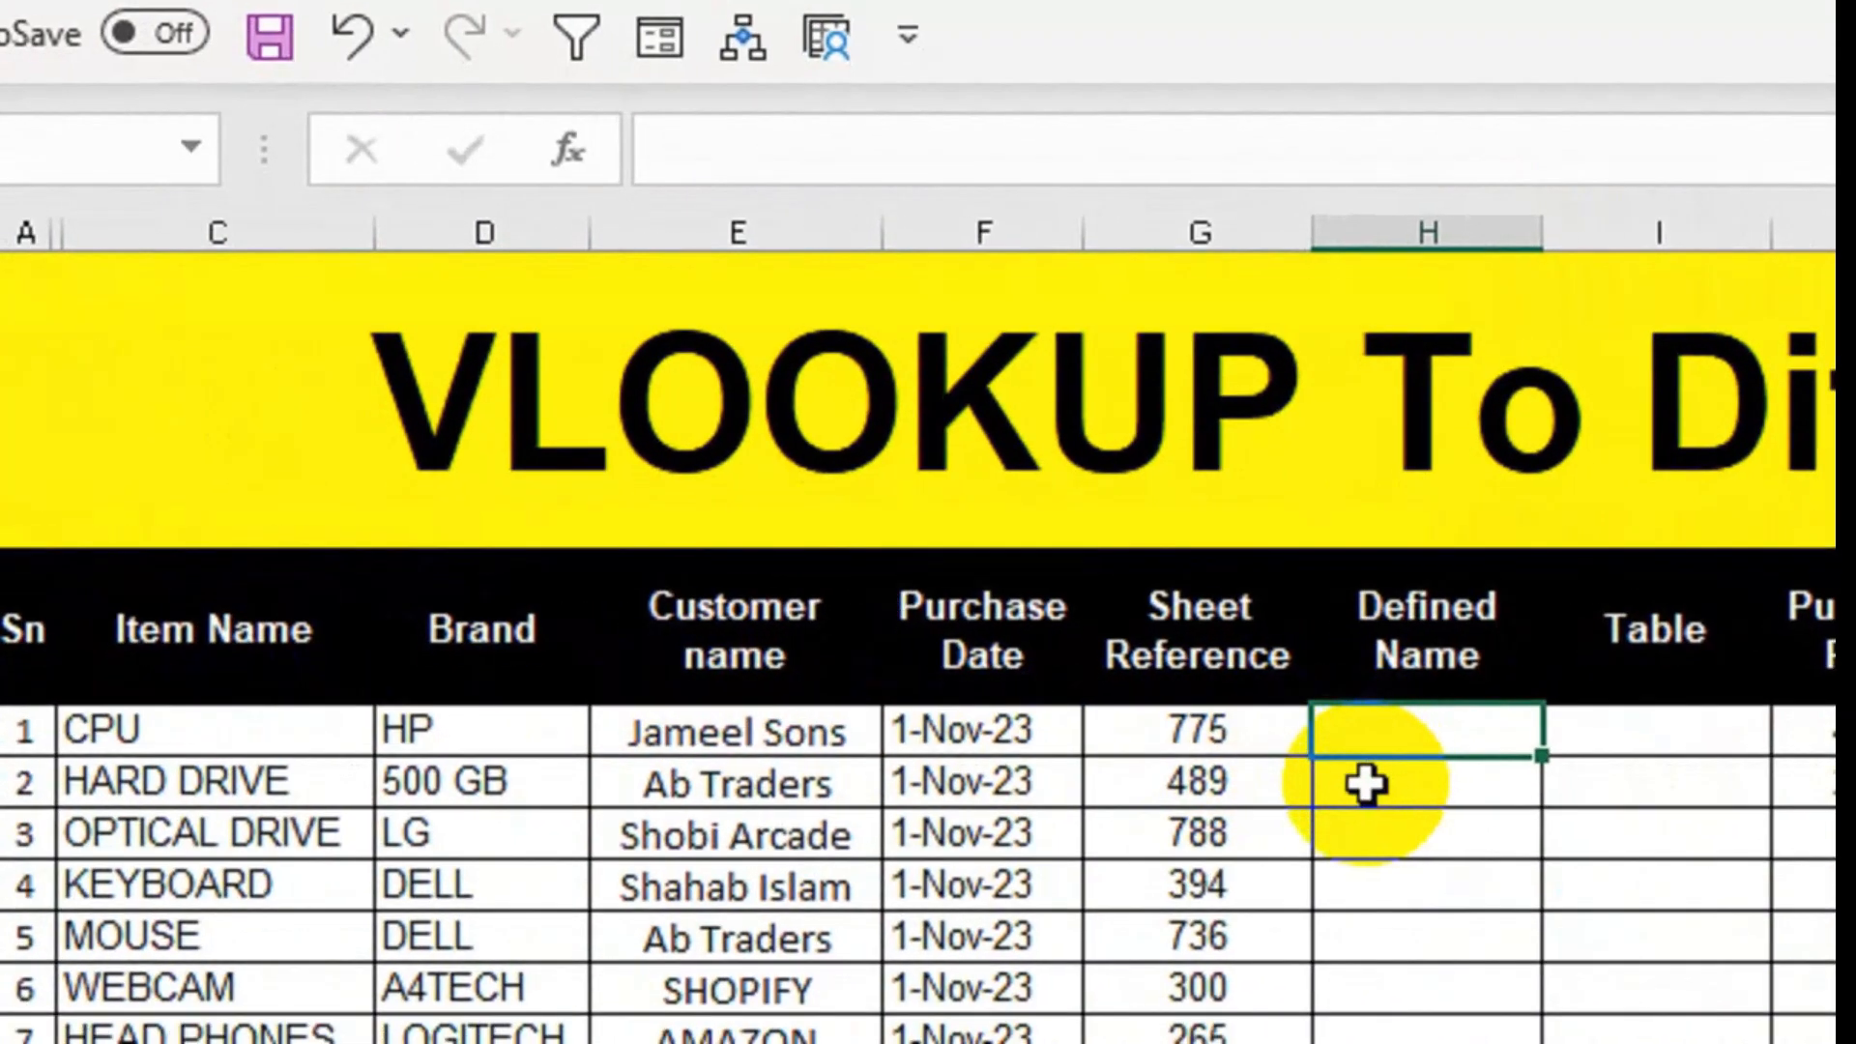
# - Start a VLOOKUP in H3 with C3 as the lookup value and the defined name Data as the table array
pyautogui.write('=vlo')
pyautogui.press('Tab')
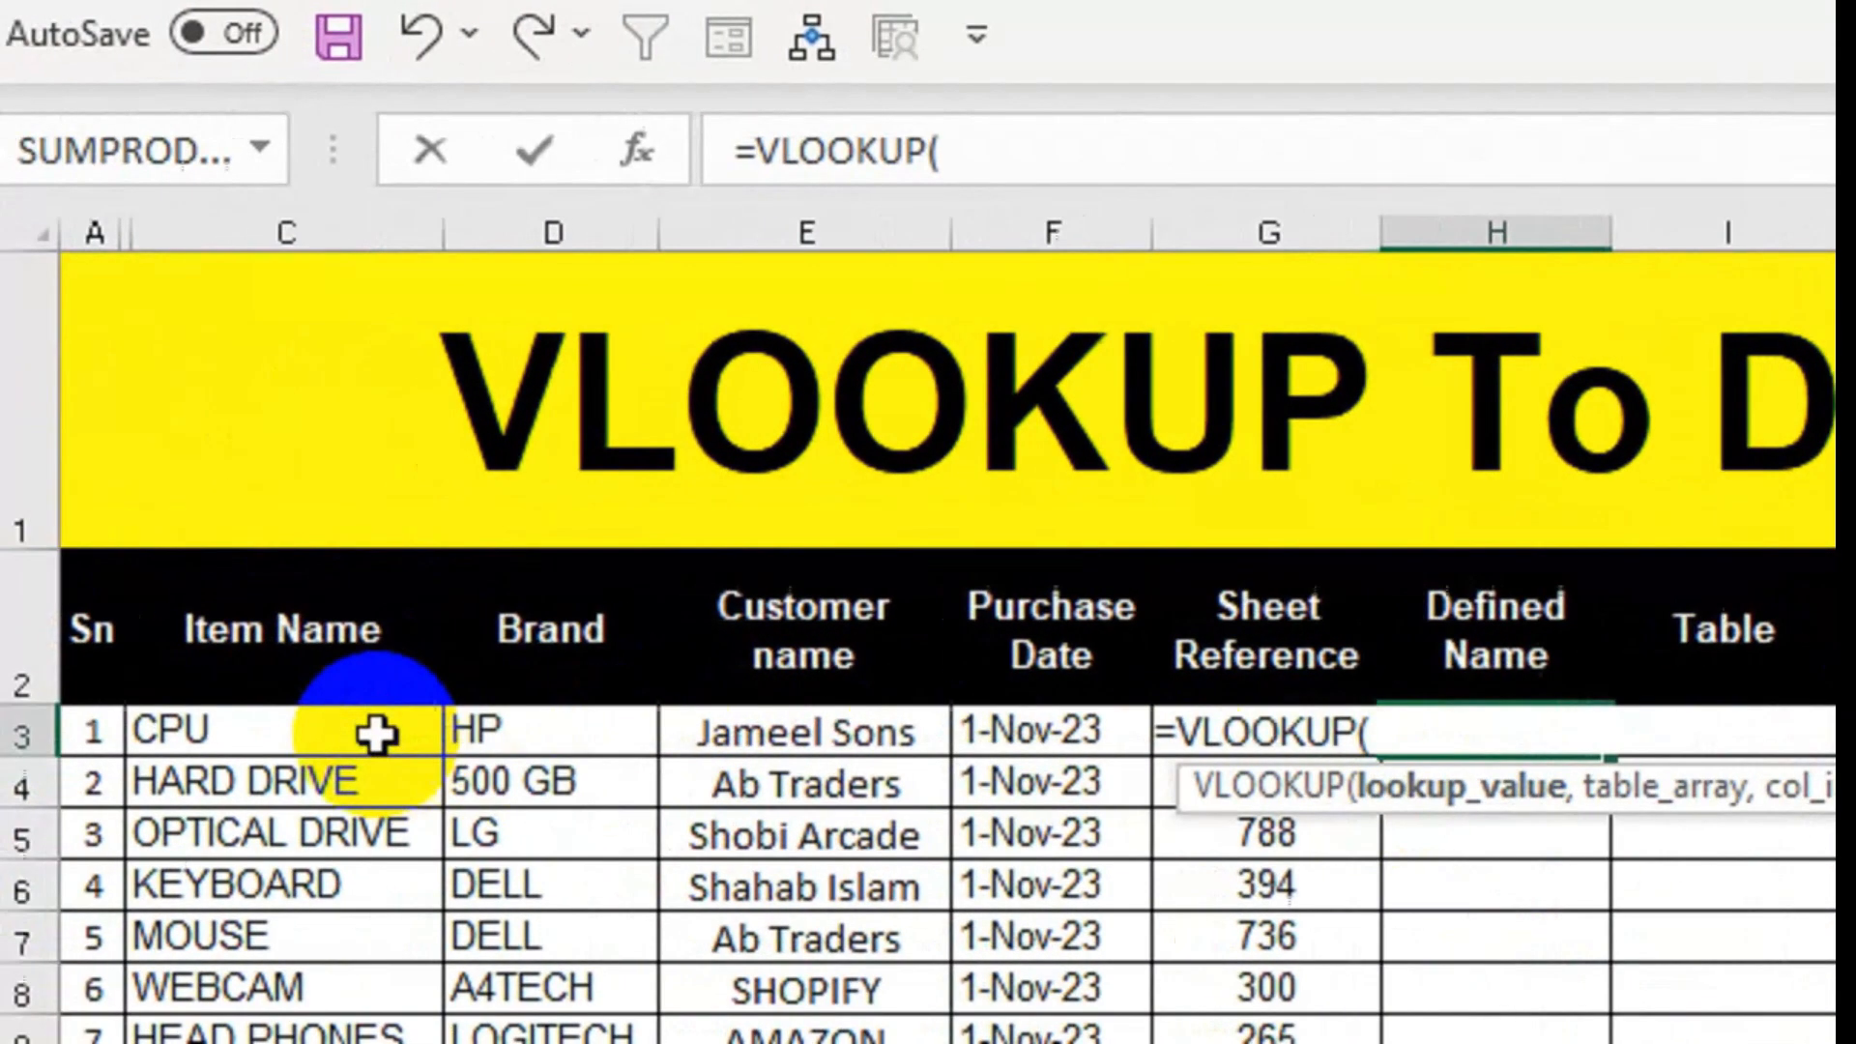
pyautogui.click(296, 740)
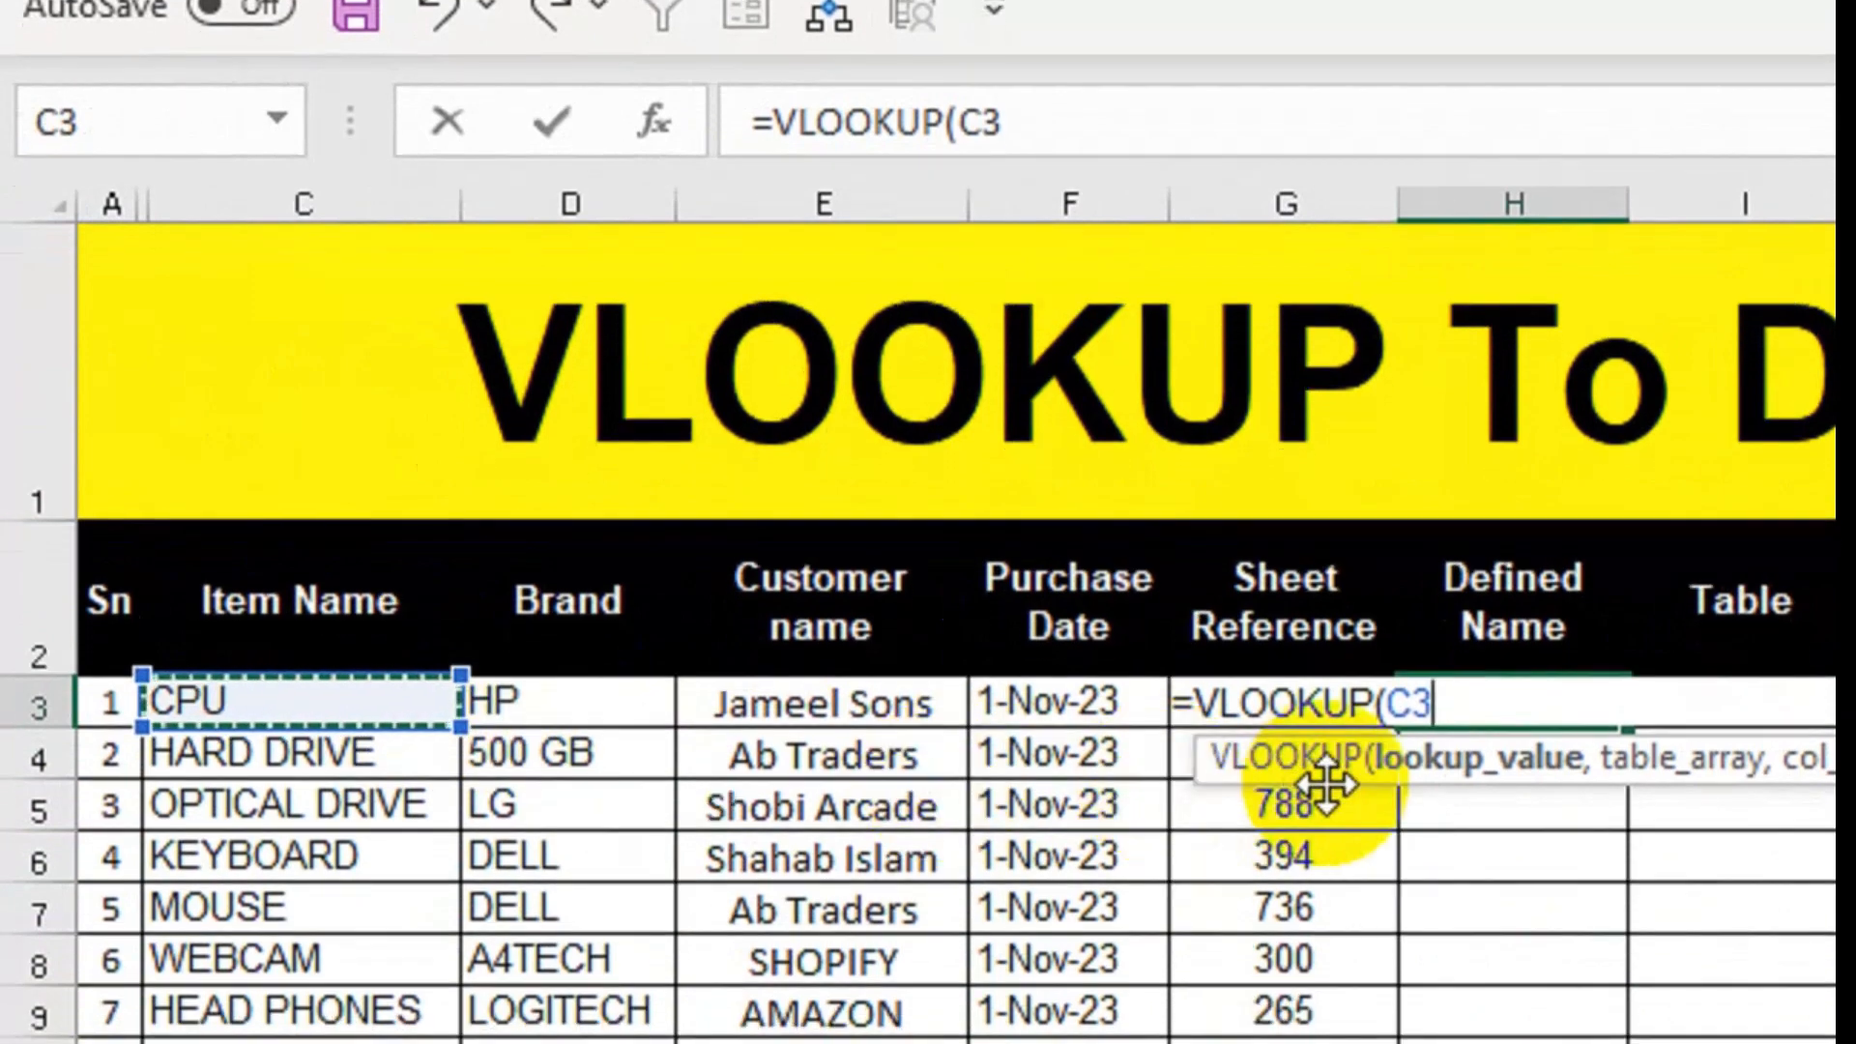
pyautogui.write(',')
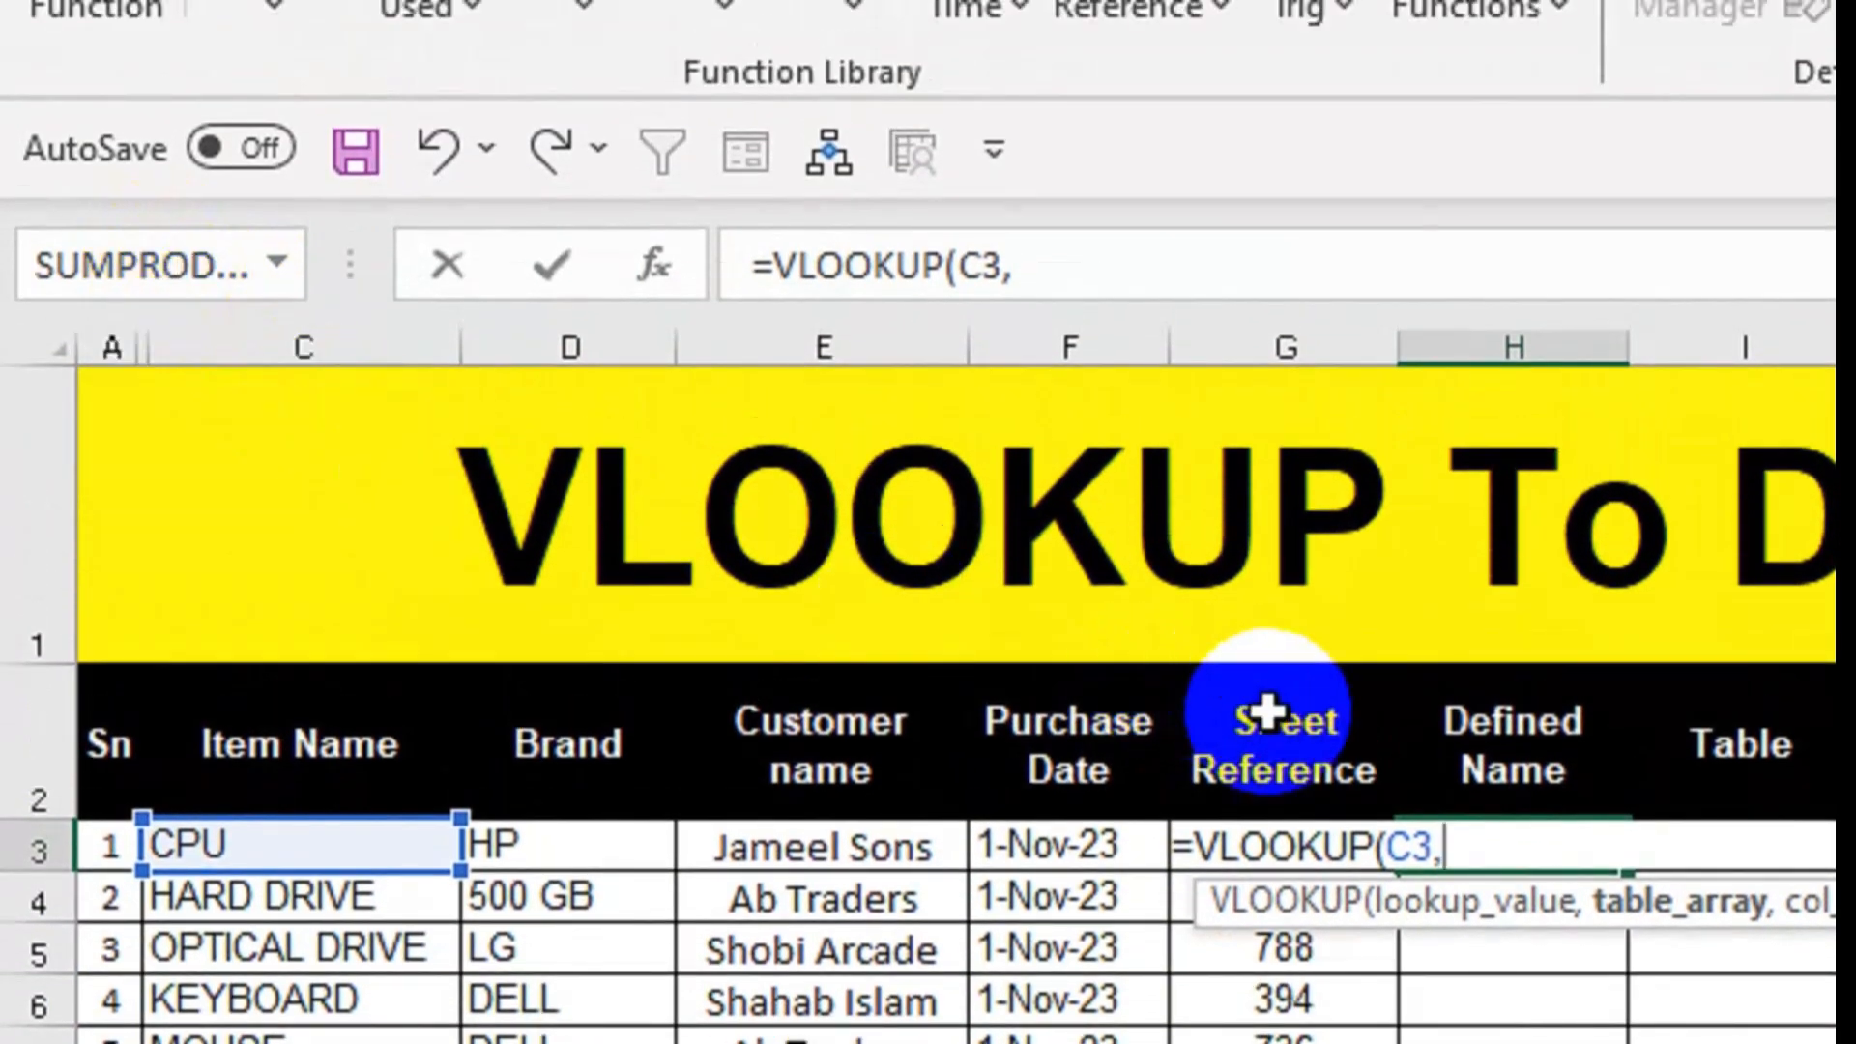
pyautogui.write('d')
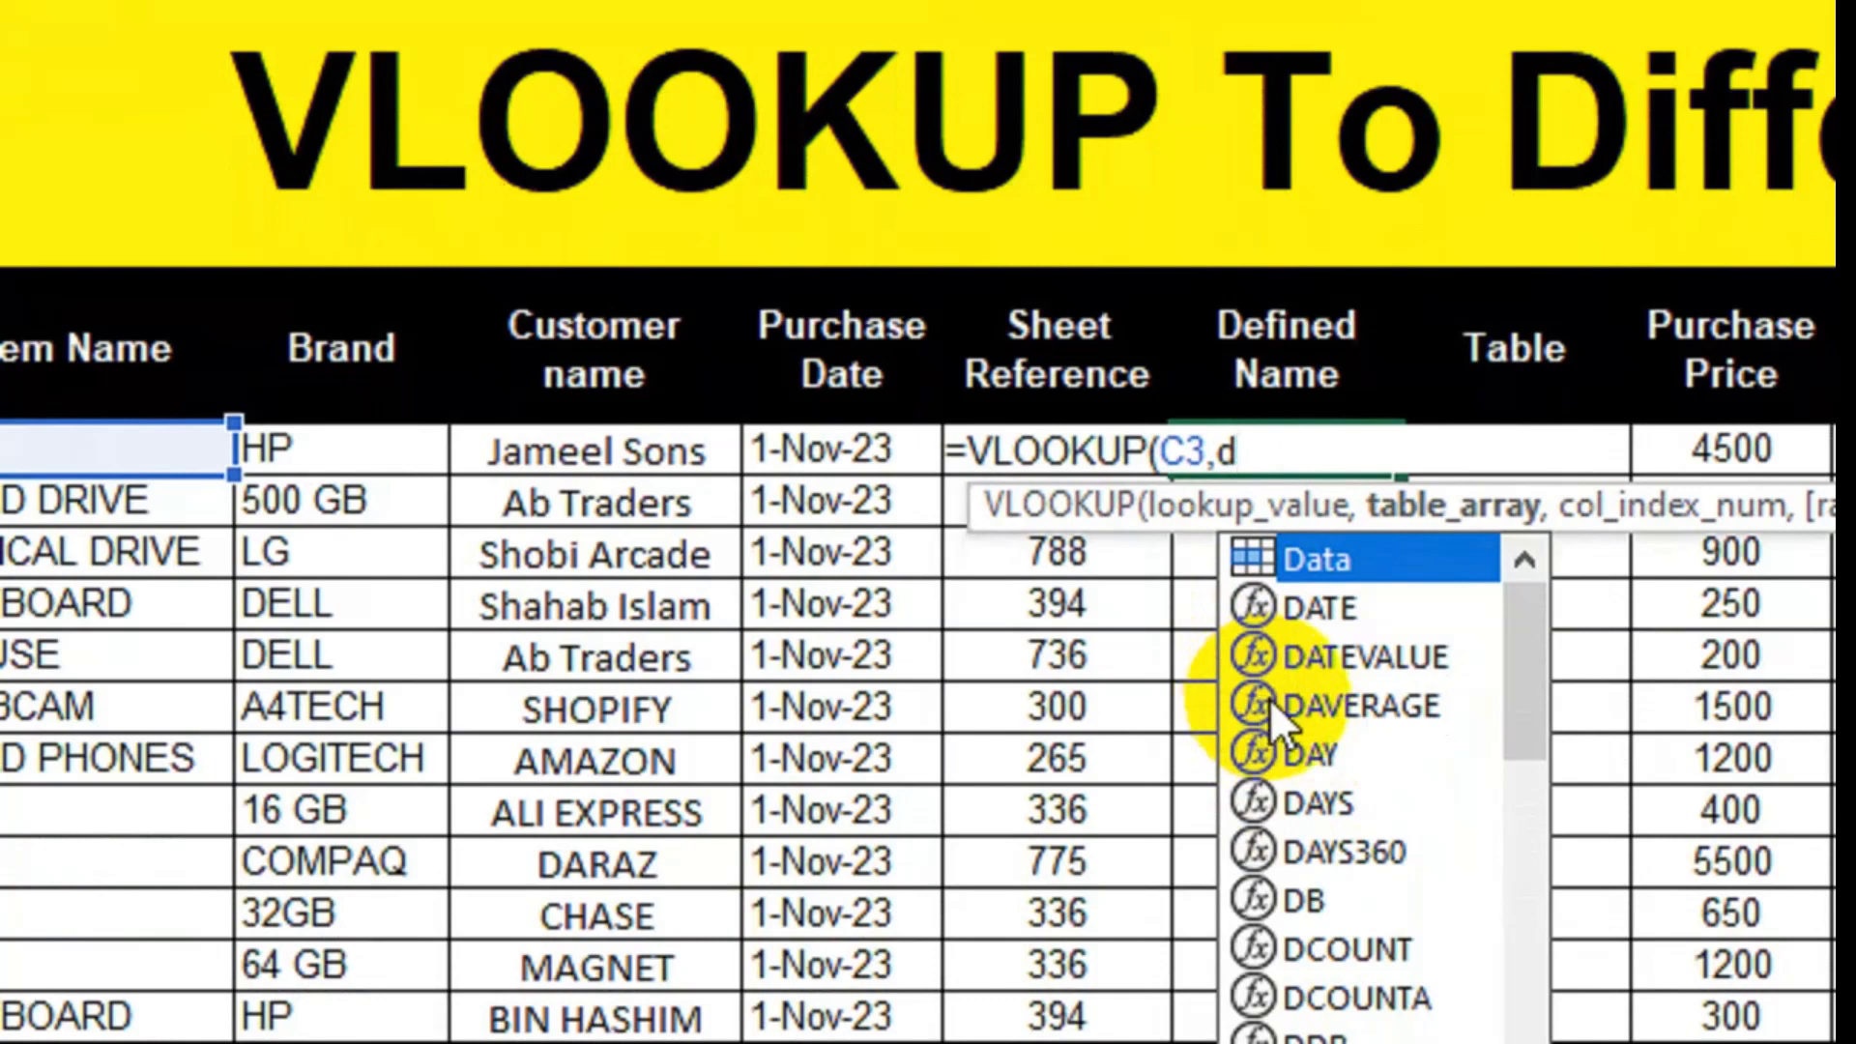
pyautogui.click(1254, 448)
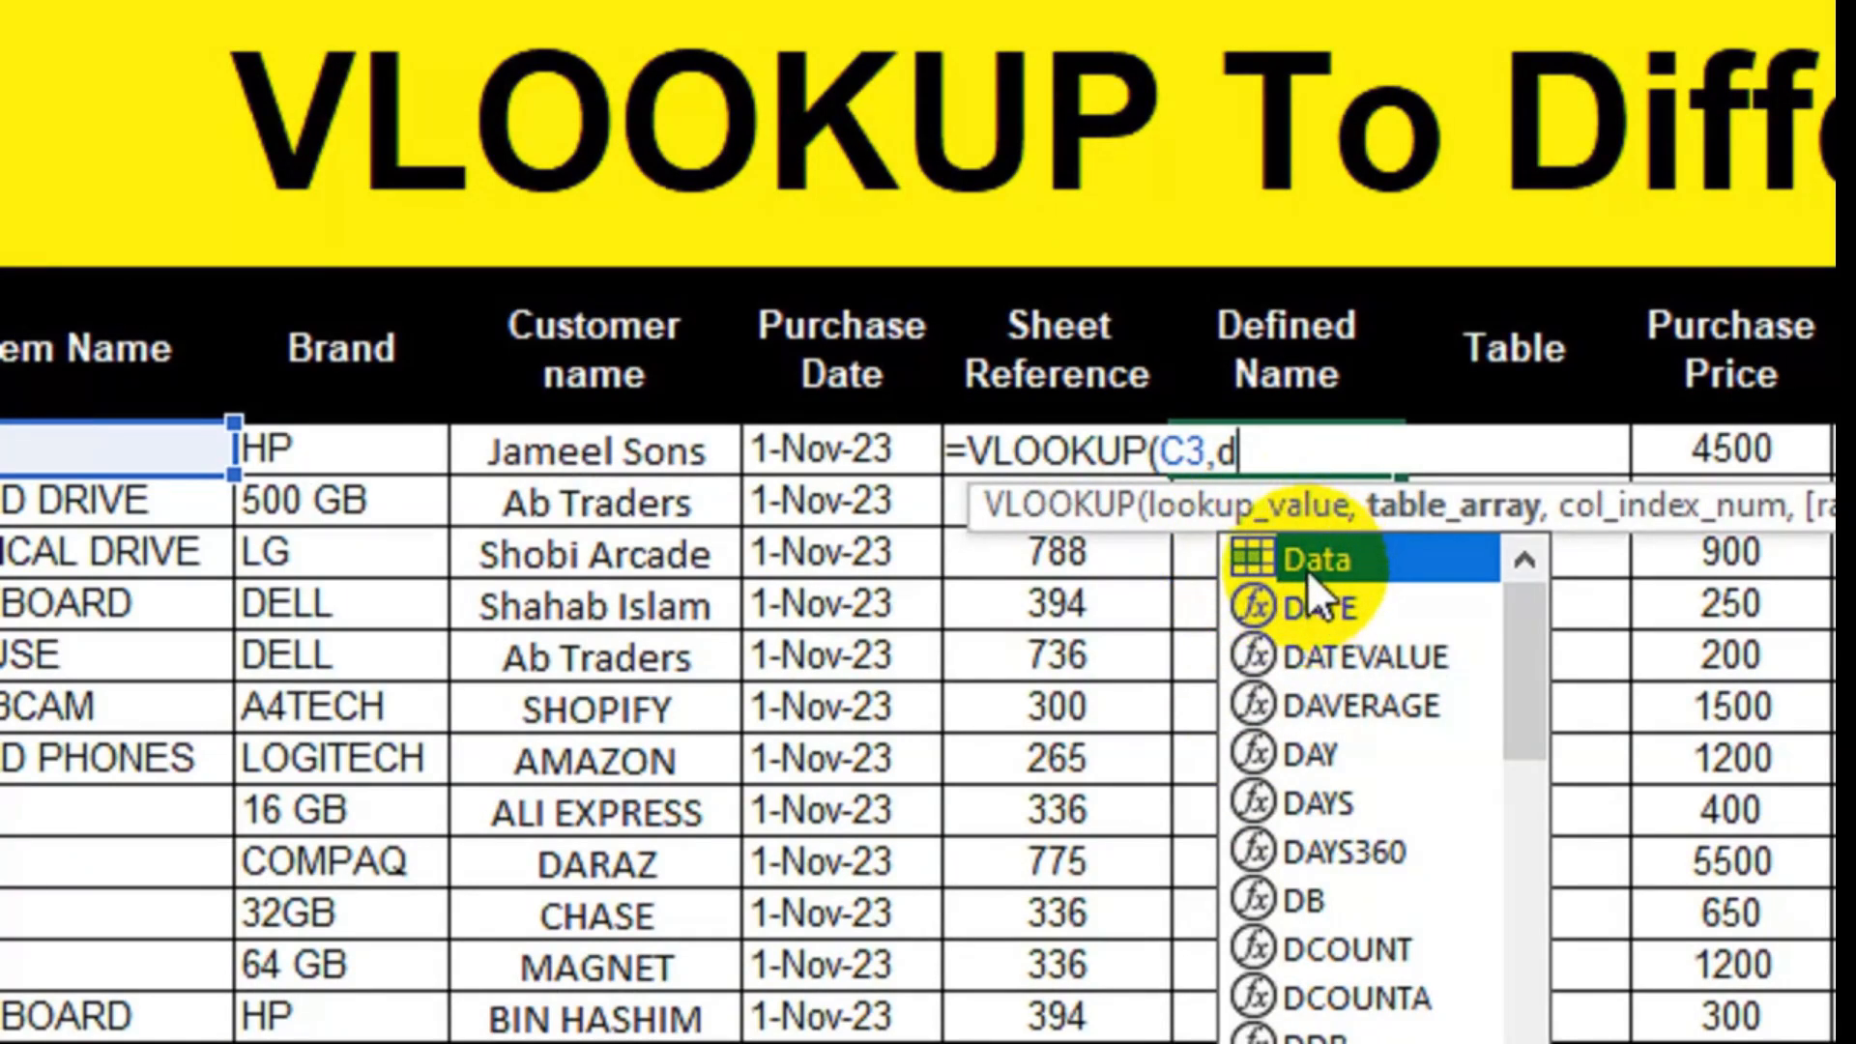
pyautogui.doubleClick(1250, 555)
pyautogui.write('[')
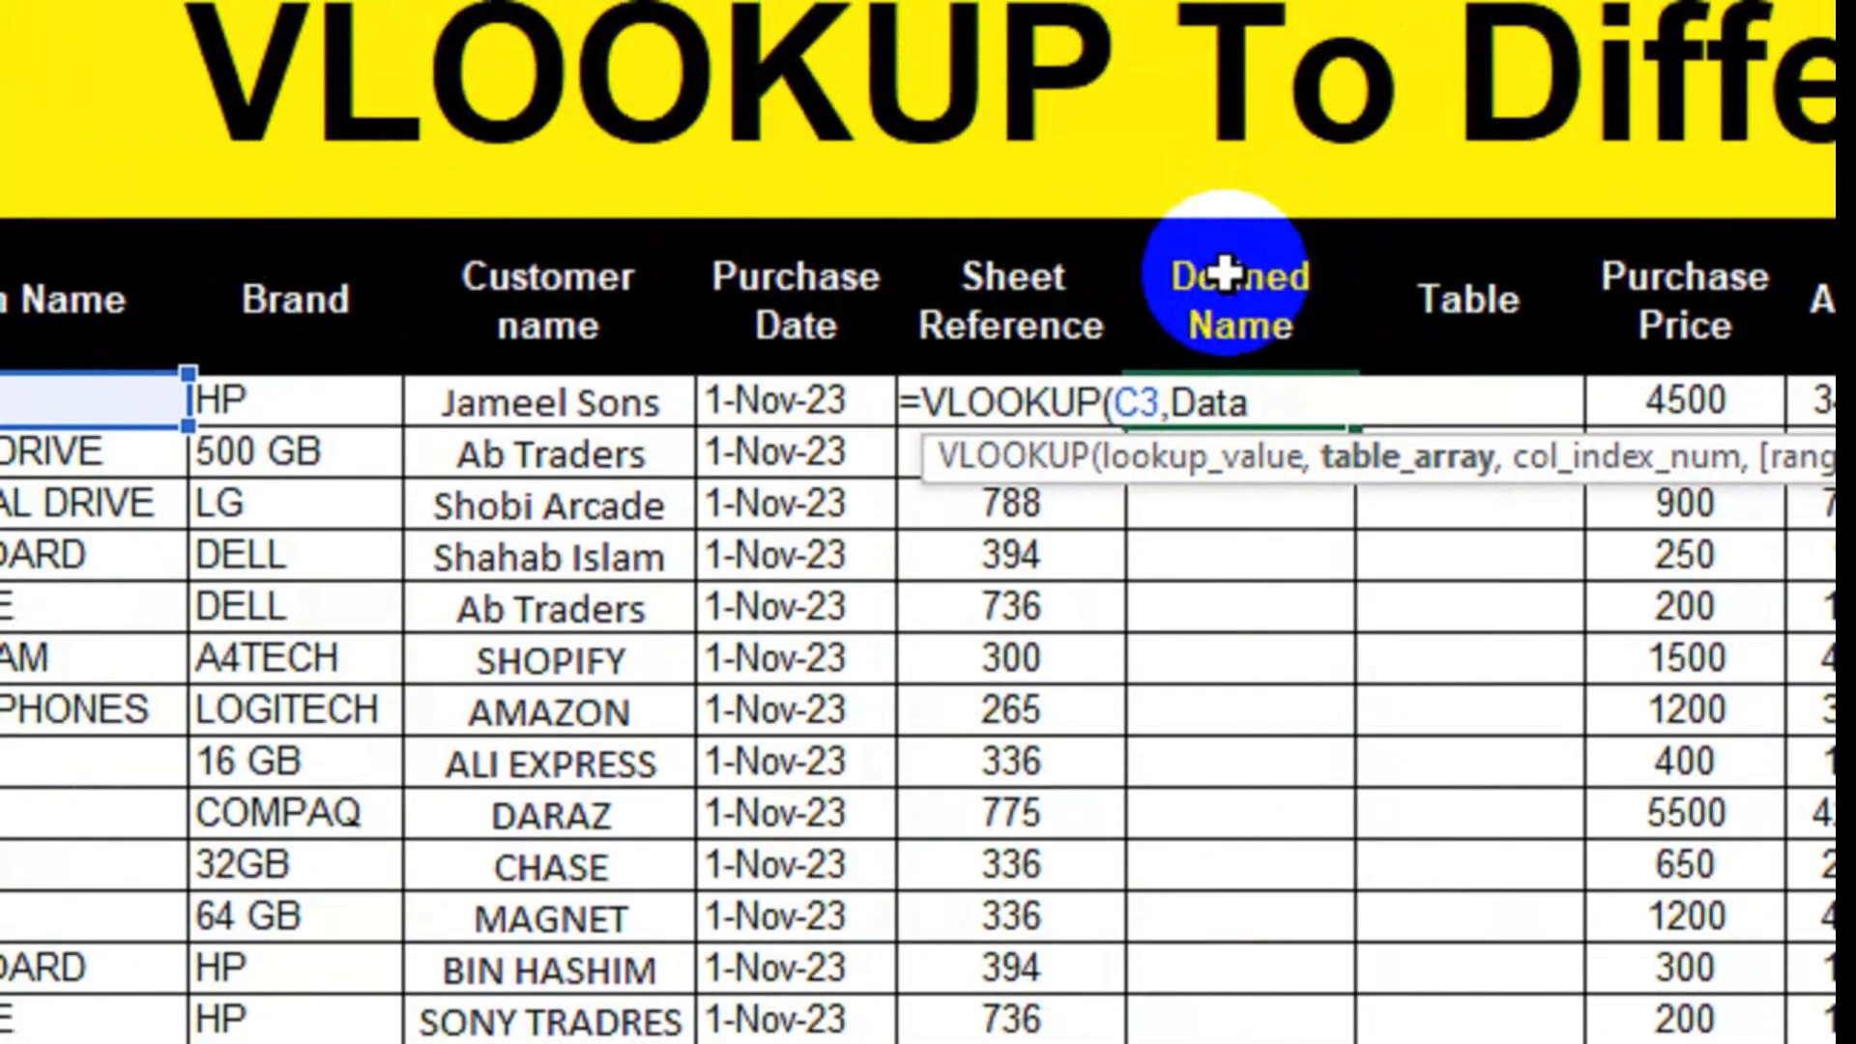
# - Complete the H3 formula with column index 3 and FALSE for an exact match
pyautogui.write(',3')
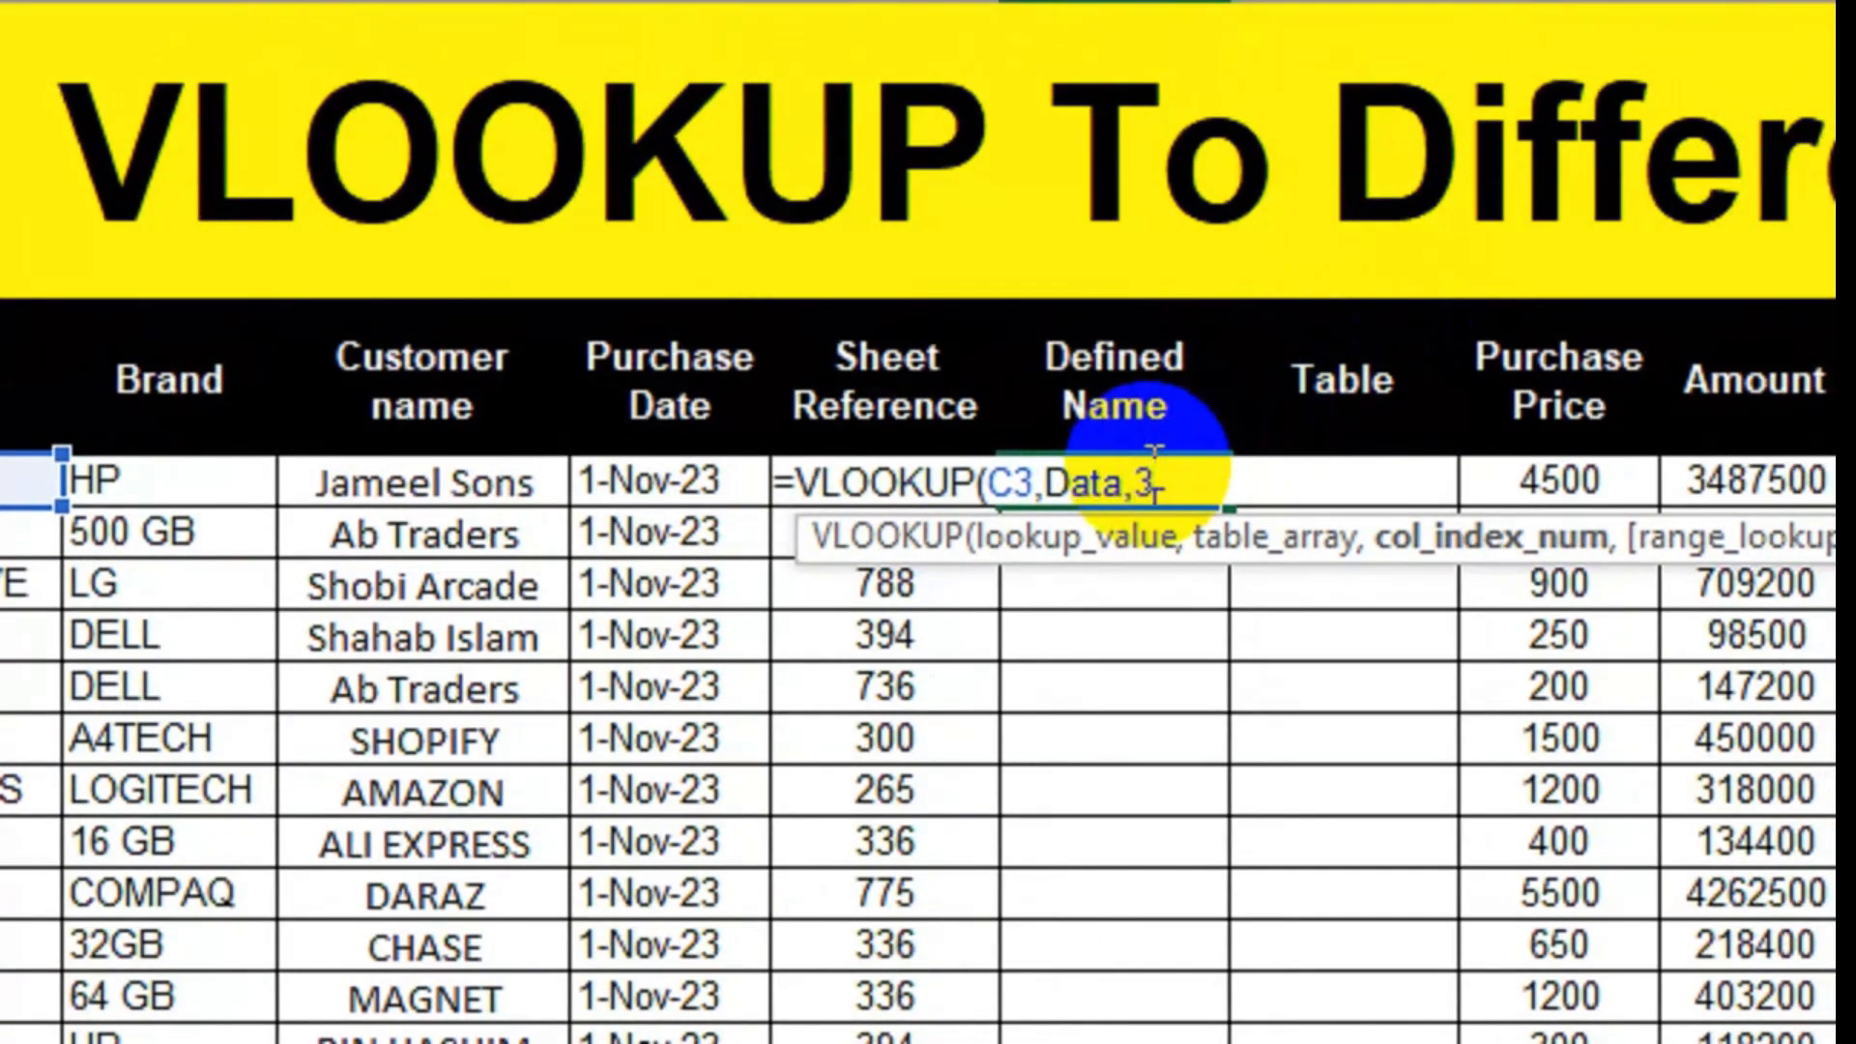
pyautogui.write(',')
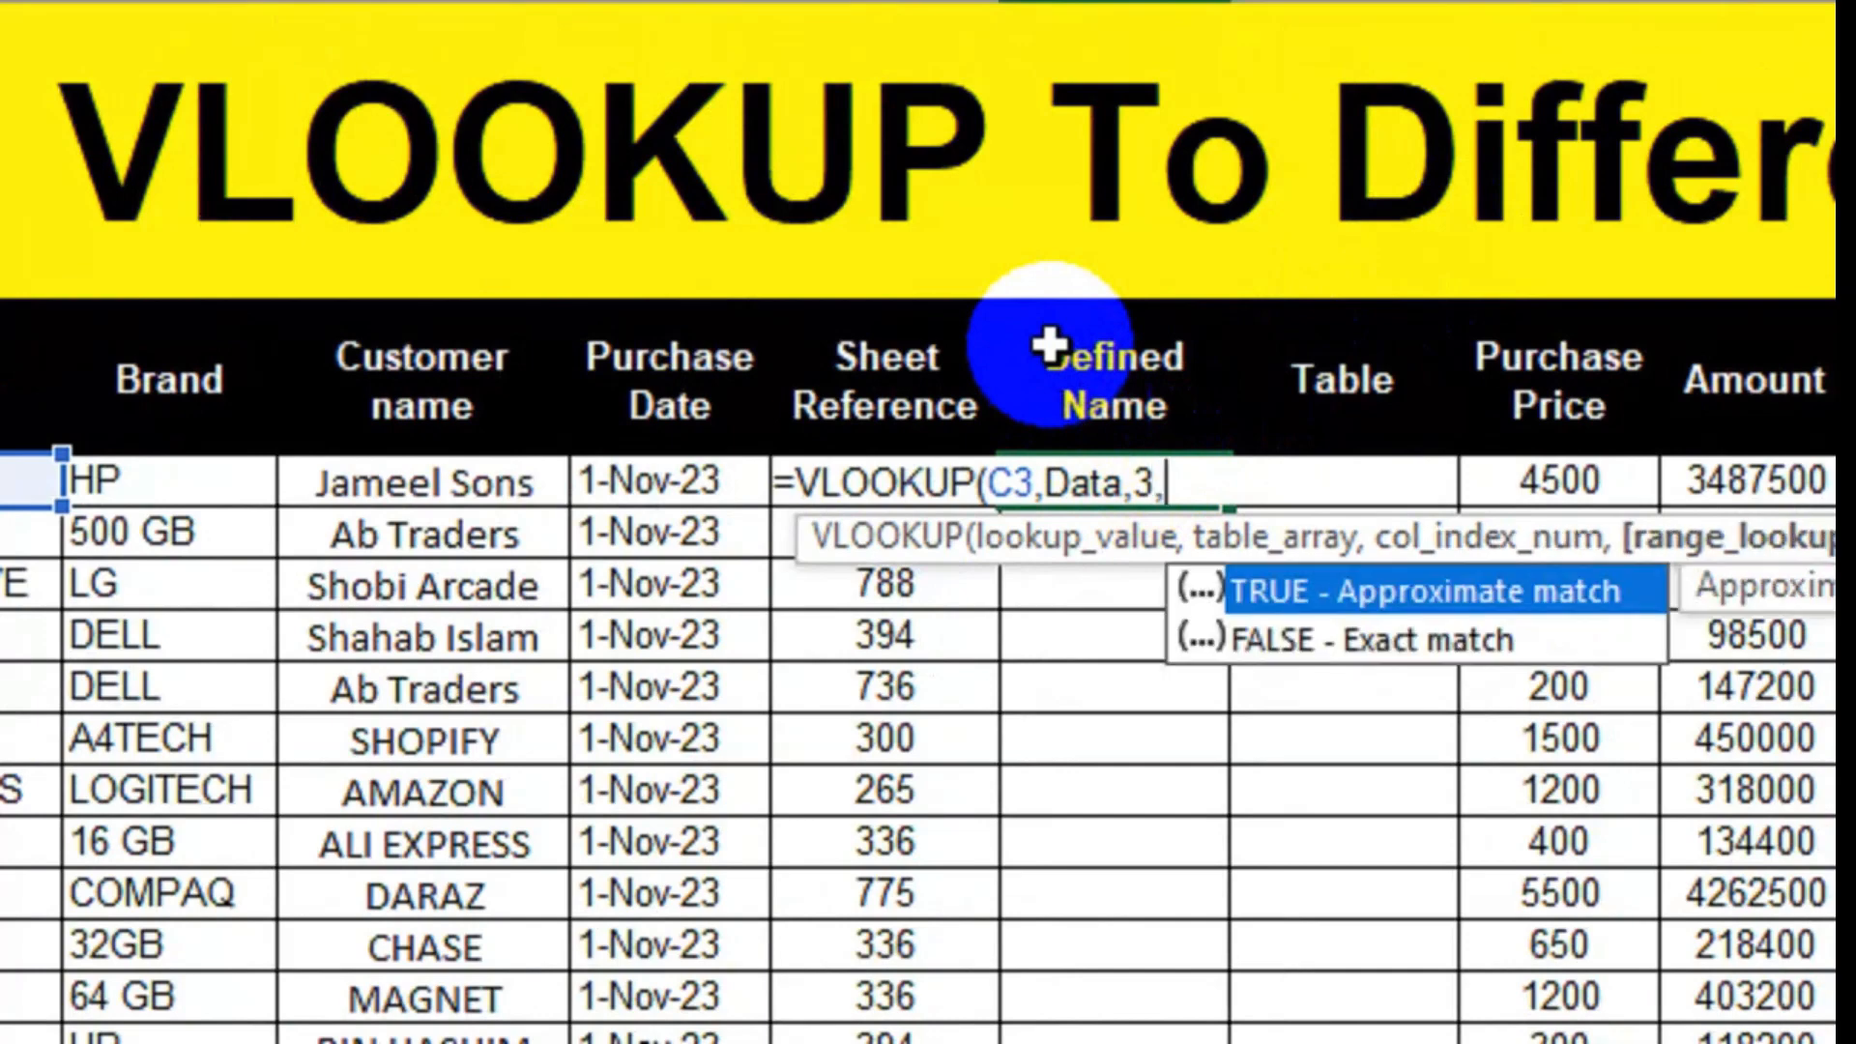
pyautogui.press('Down')
pyautogui.press('Tab')
pyautogui.write(')')
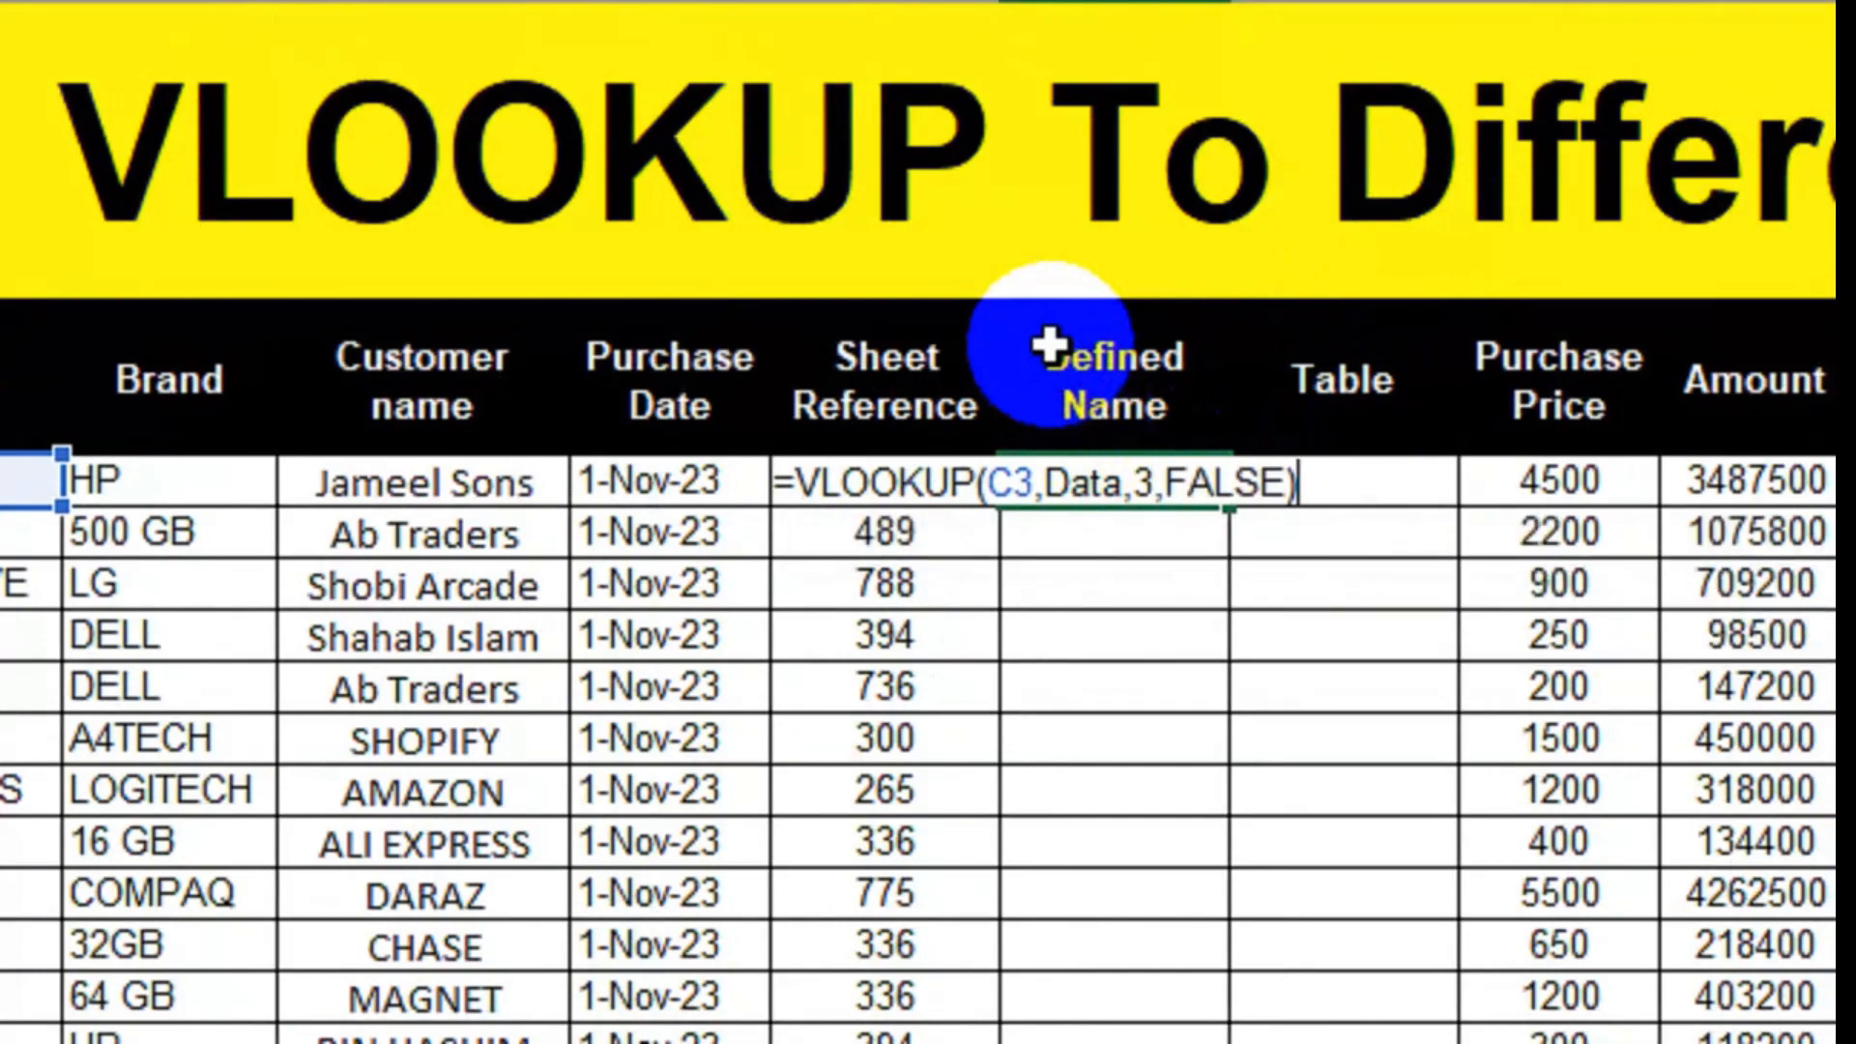
pyautogui.press('Return')
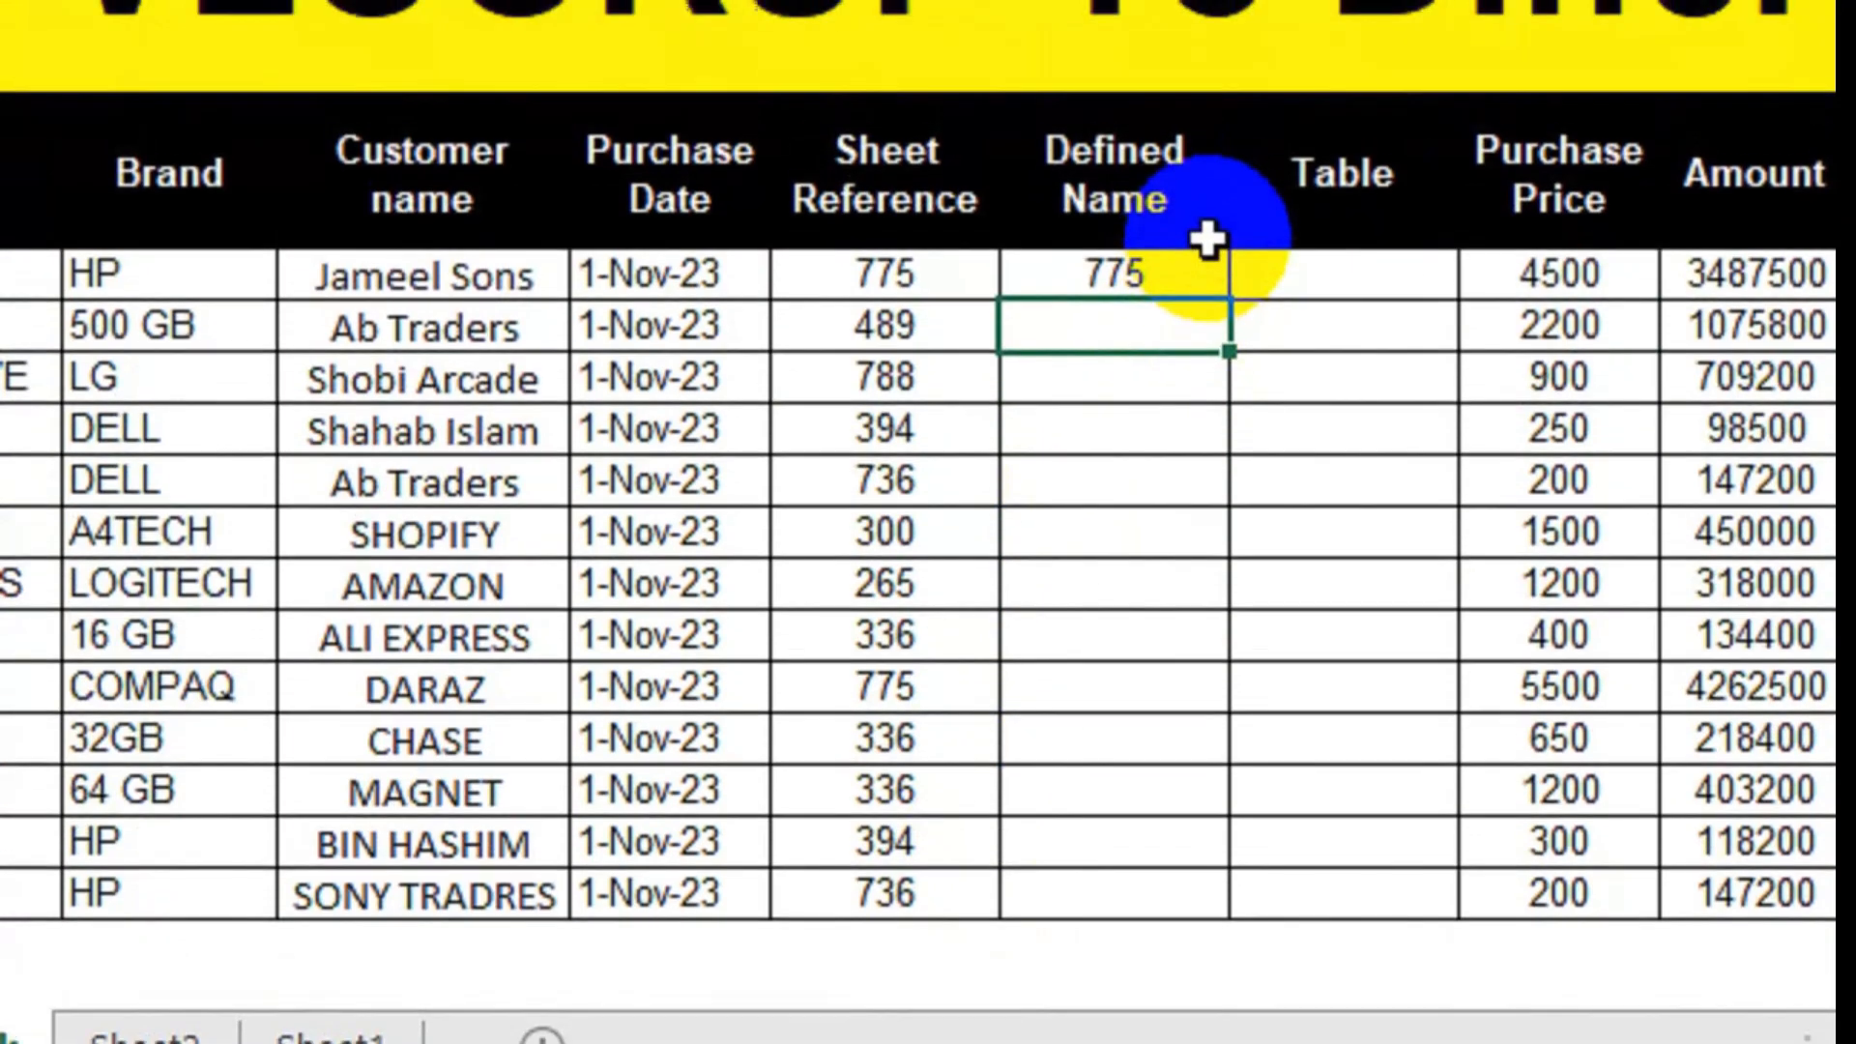
# - Fill the H3 formula down the Defined Name column to row 15
pyautogui.click(1207, 238)
pyautogui.click(1193, 285)
pyautogui.moveTo(1230, 301); pyautogui.dragTo(1122, 899)
pyautogui.moveTo(1119, 790); pyautogui.dragTo(1119, 790)
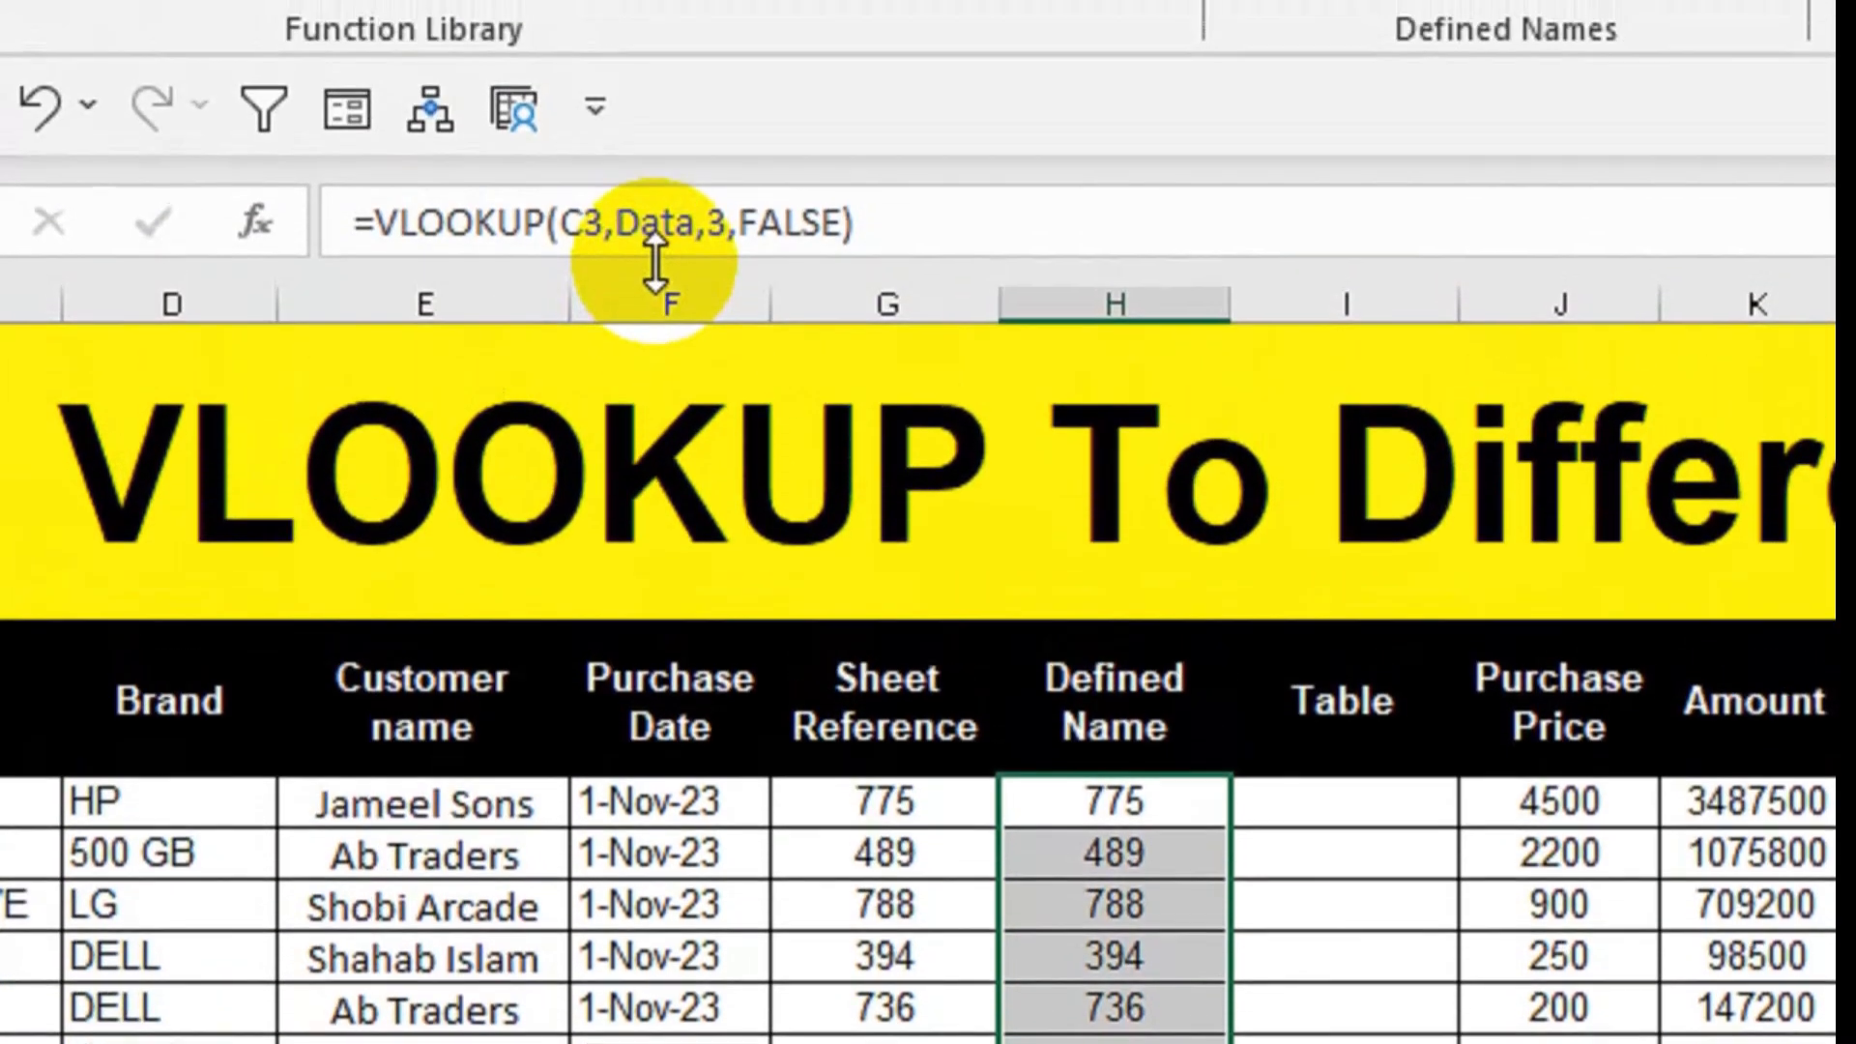
# - Clear the VLOOKUP formulas from H3:H15 in the Defined Name column and return to H3
pyautogui.click(1056, 792)
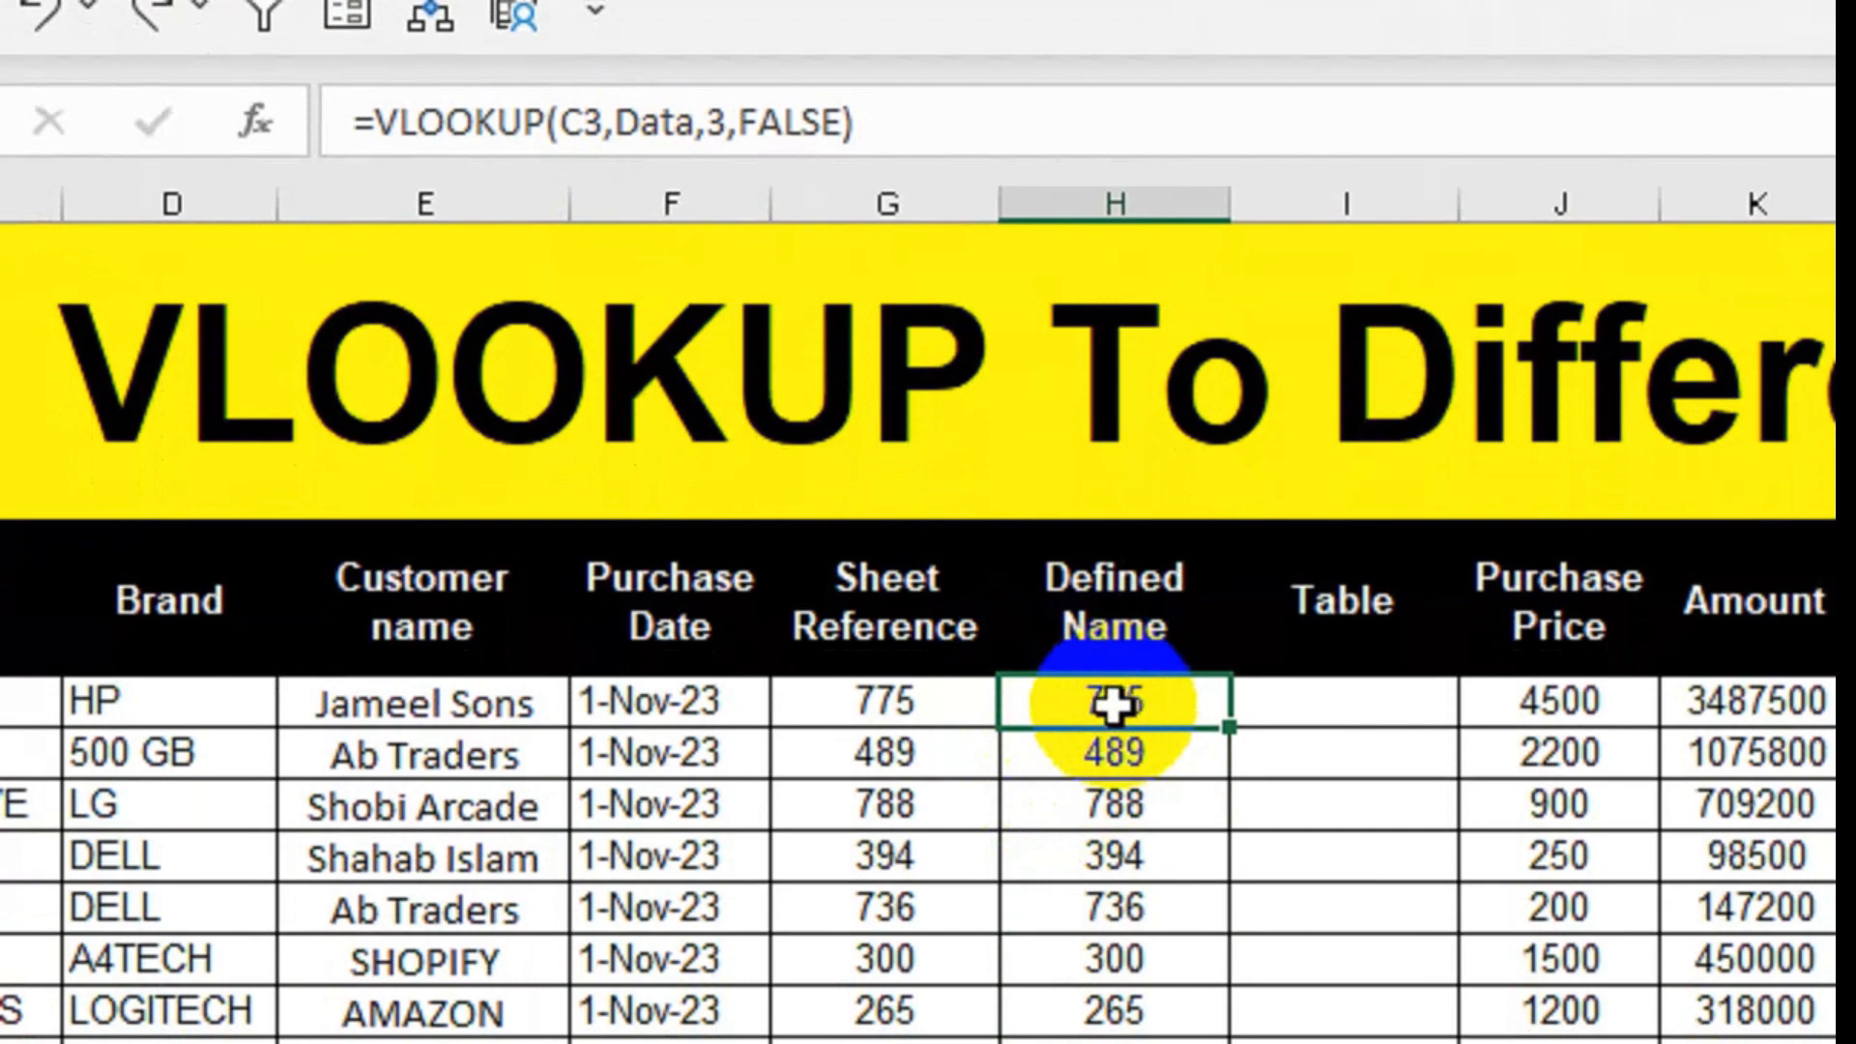
pyautogui.moveTo(1112, 707); pyautogui.dragTo(1041, 787)
pyautogui.press('Delete')
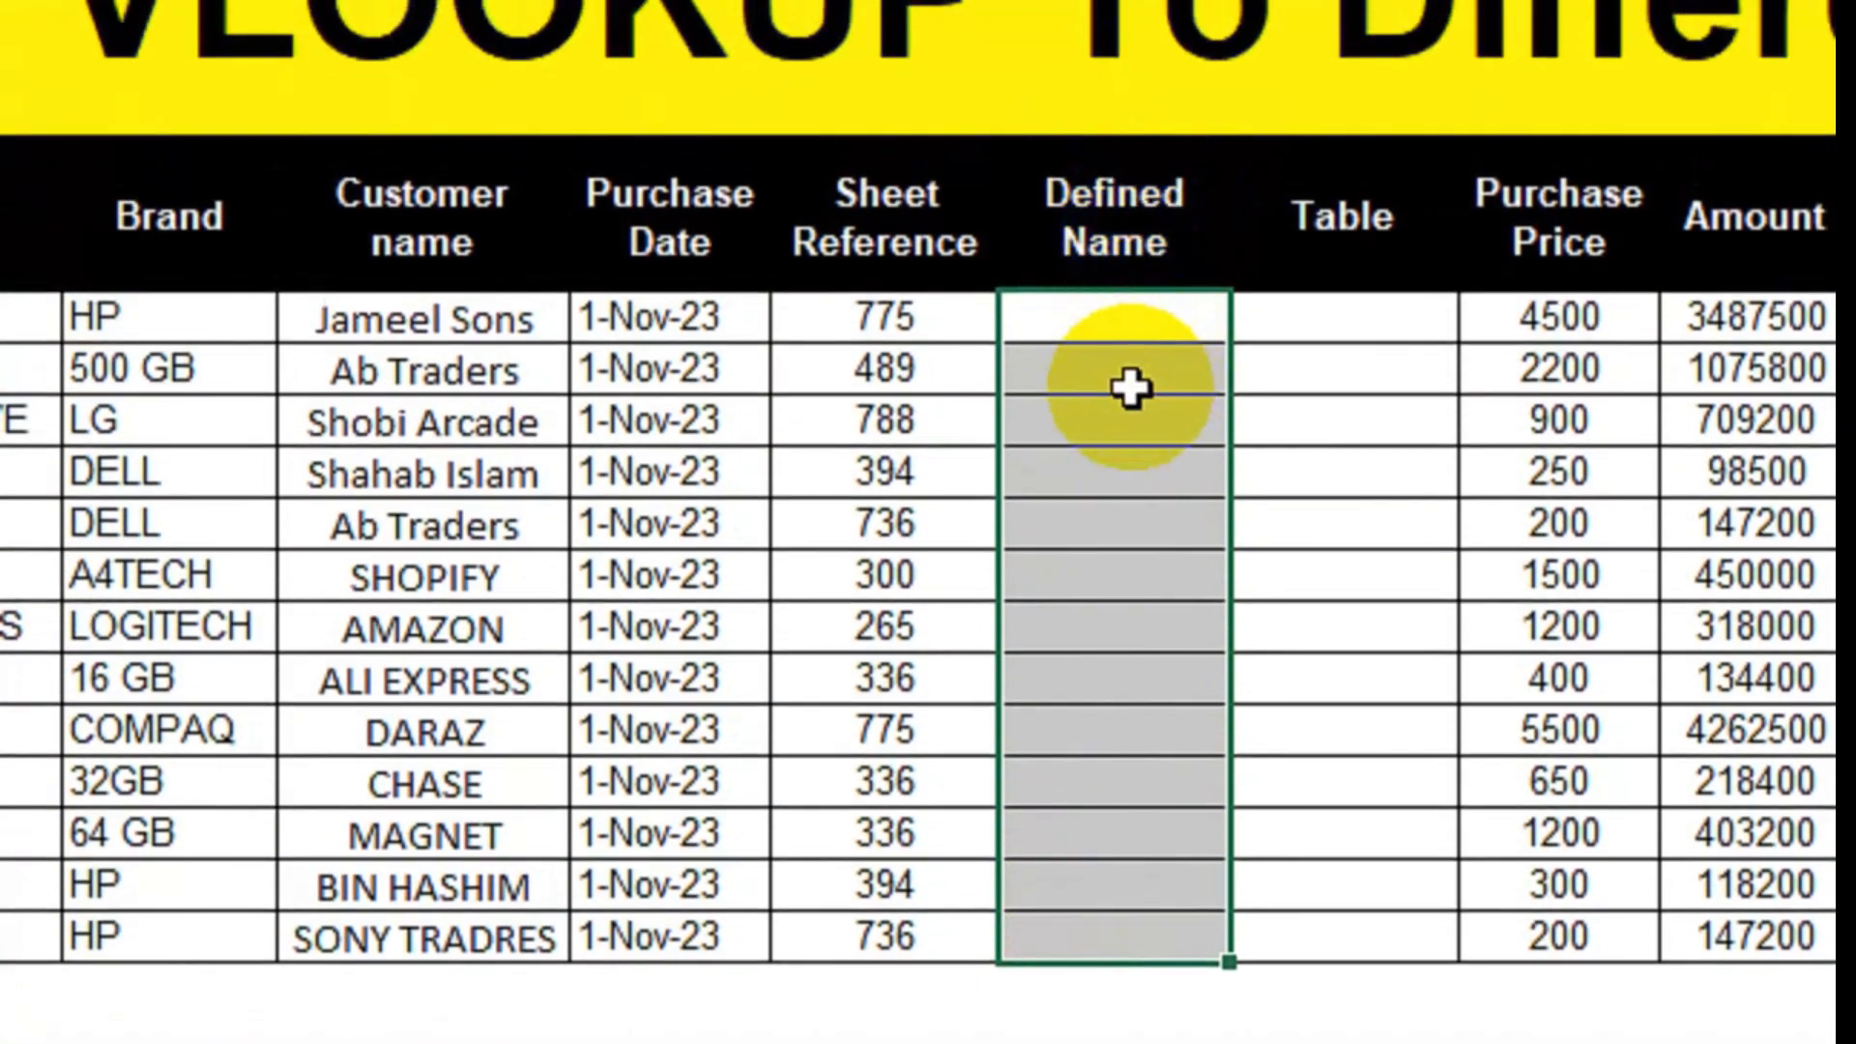
pyautogui.press('Up')
pyautogui.press('Down')
# - Start a VLOOKUP in H3 with lookup value C3 and paste Data from the list of defined names as the table array
pyautogui.write('=vlo')
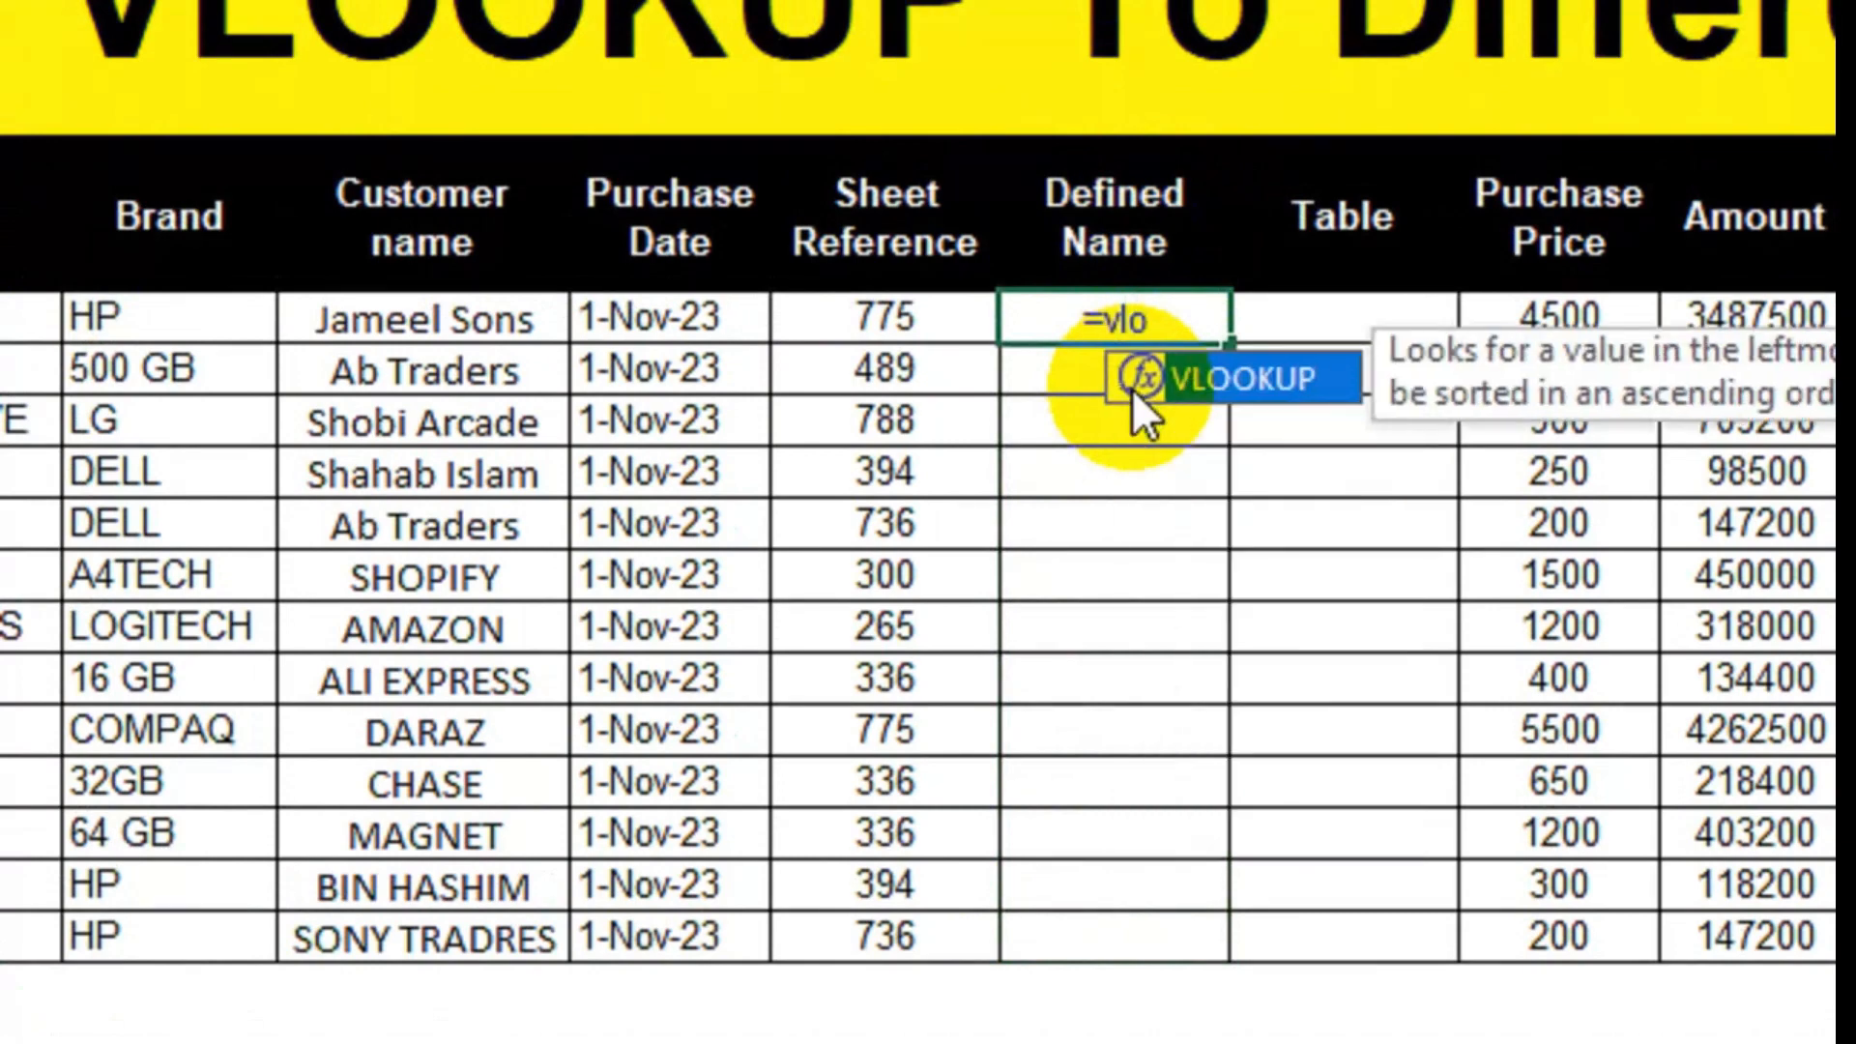
pyautogui.press('Tab')
pyautogui.click(343, 302)
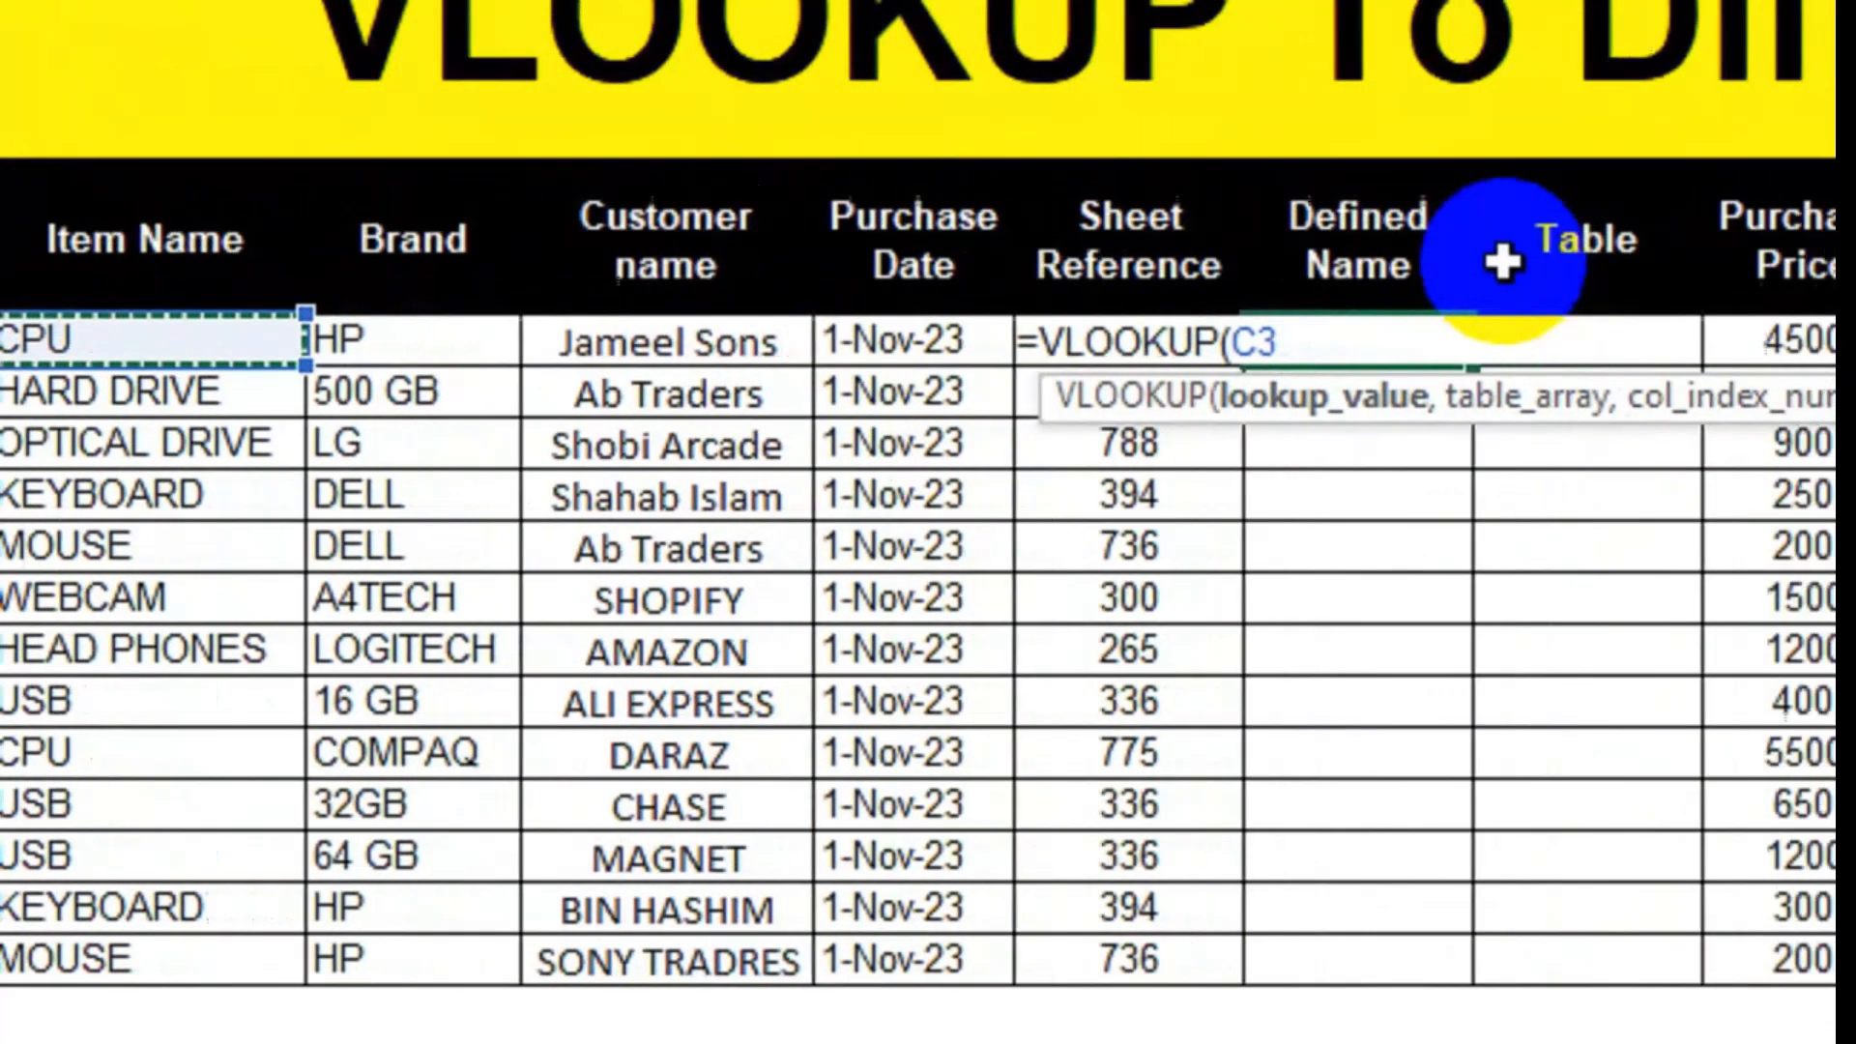
pyautogui.write(',')
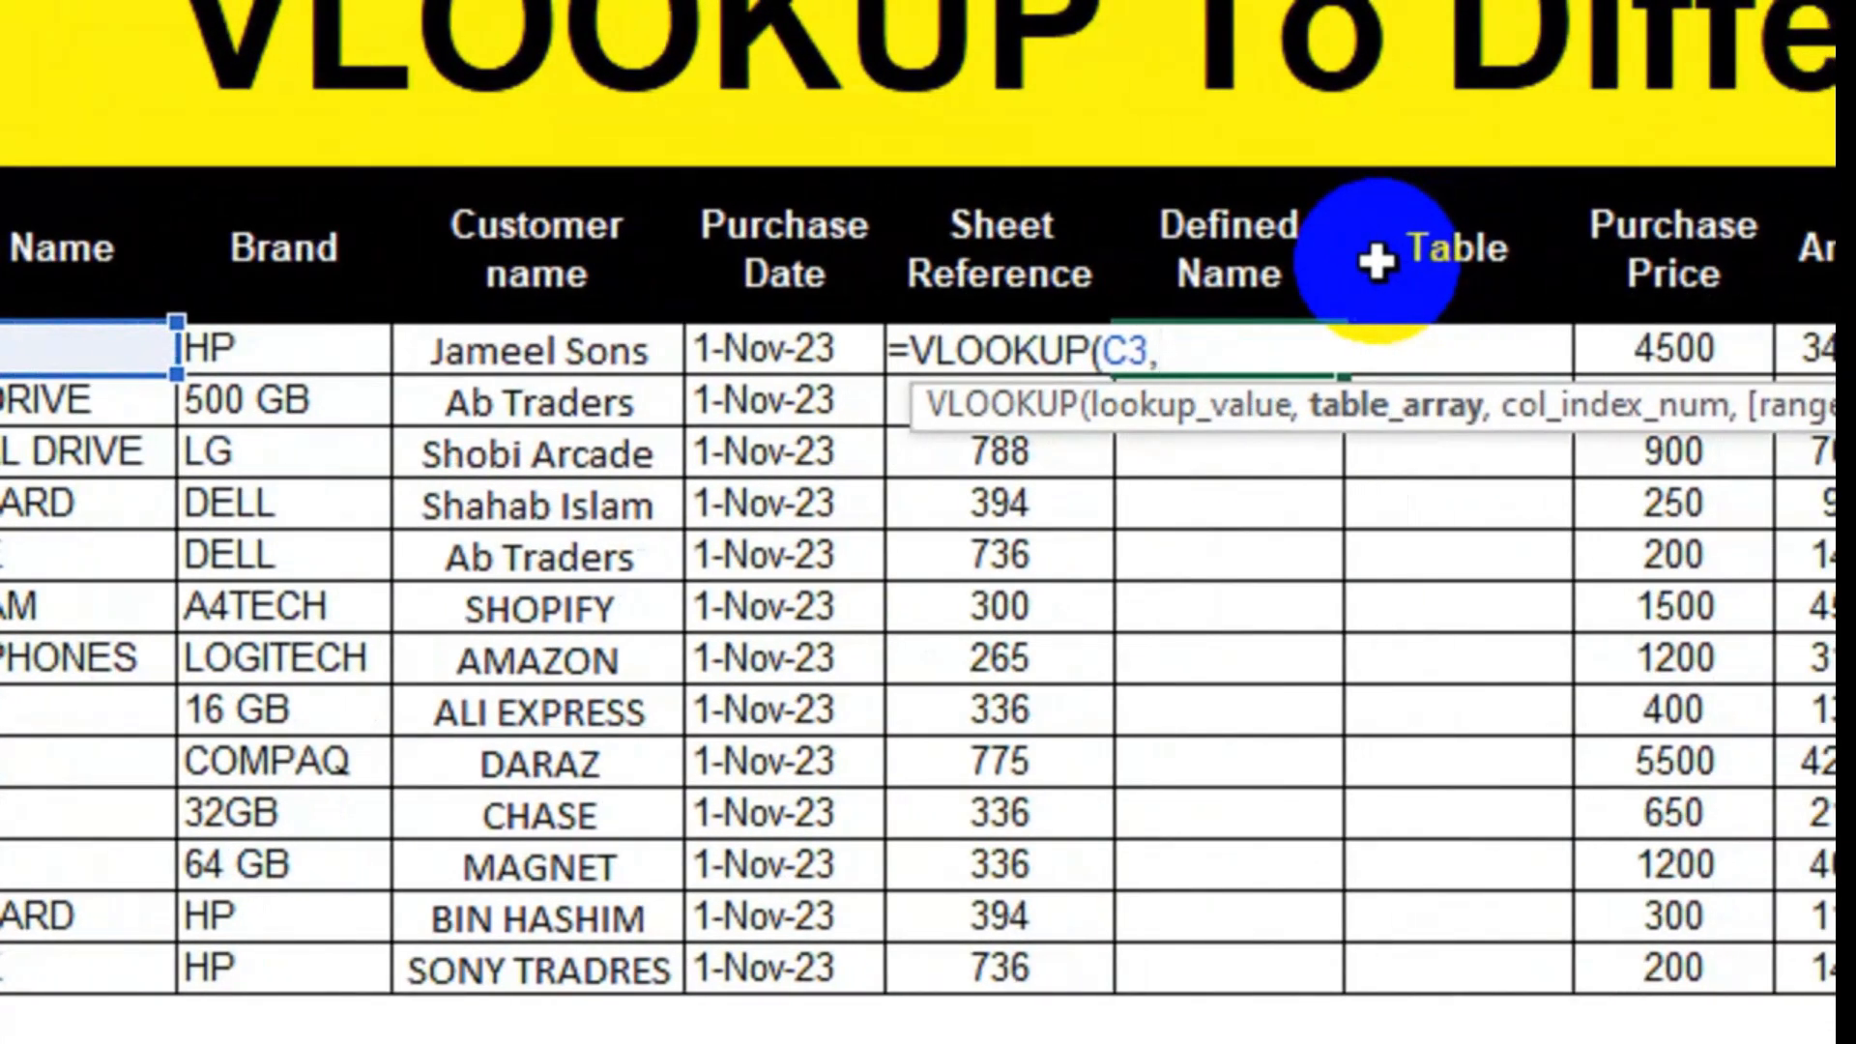
pyautogui.press('F3')
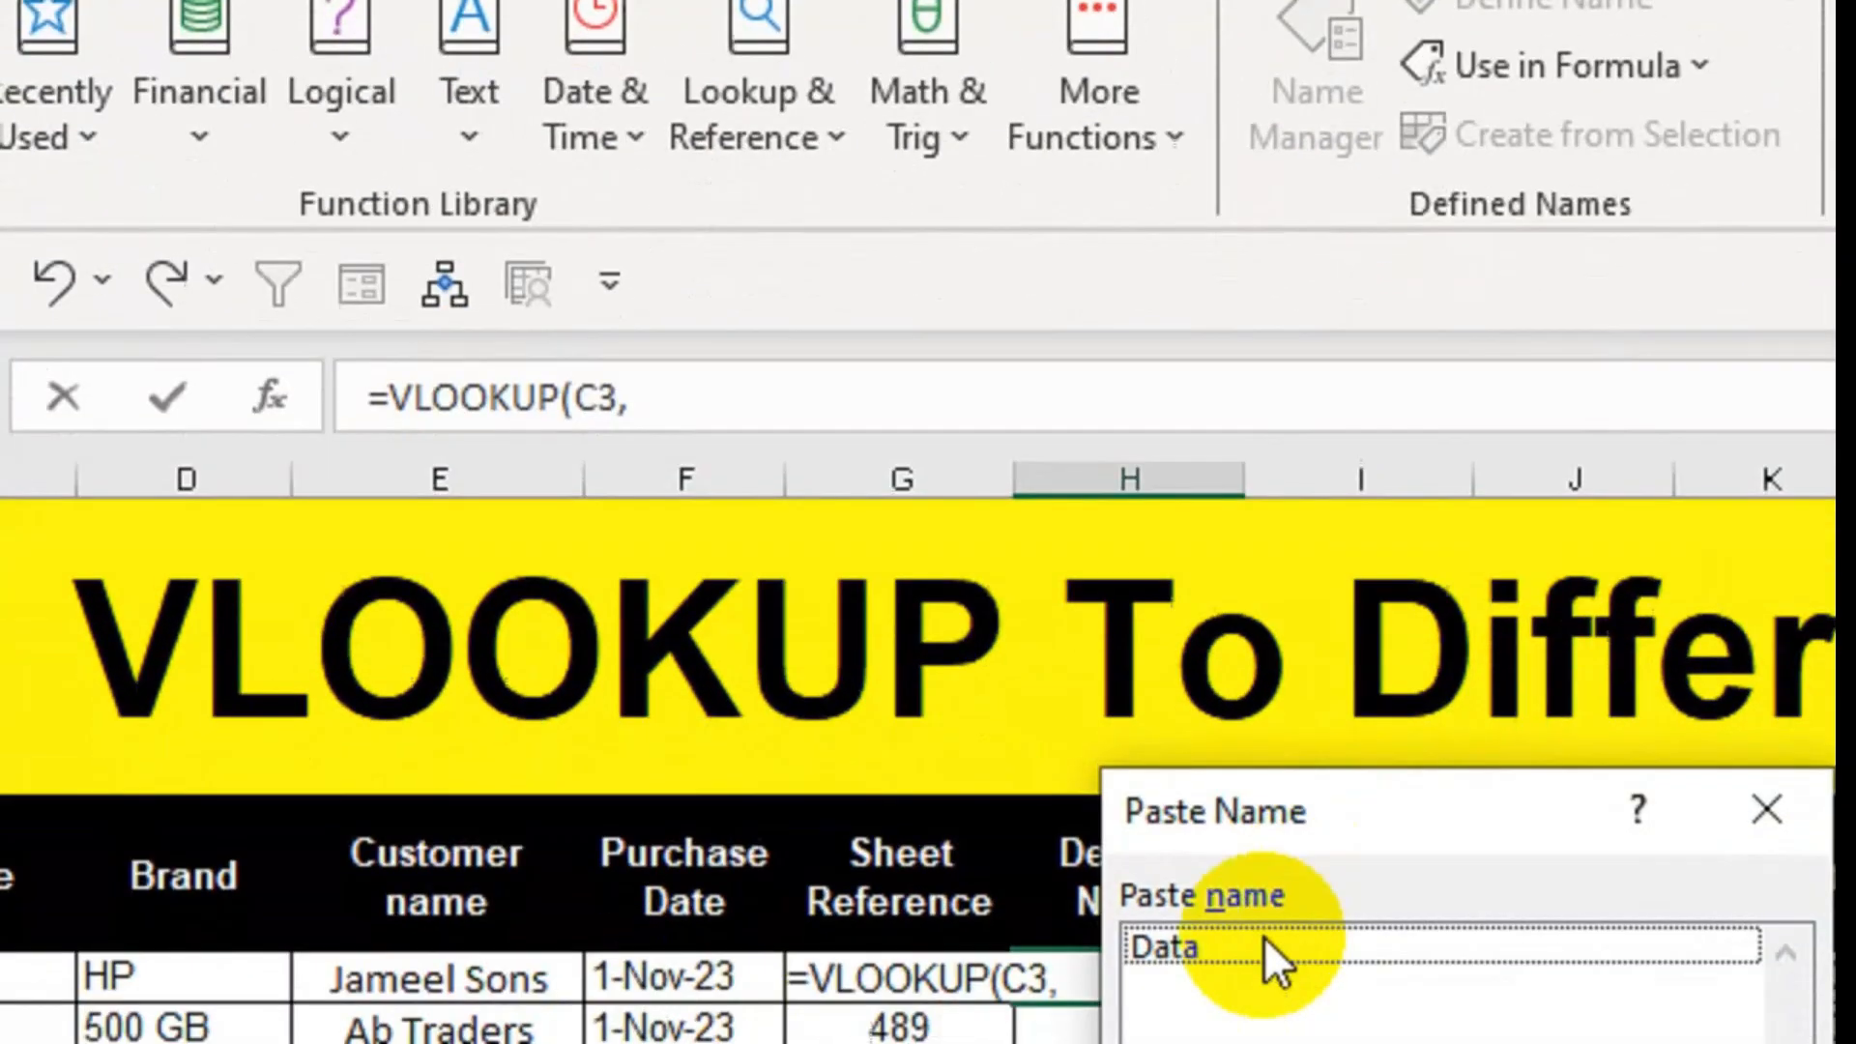
pyautogui.moveTo(1262, 817); pyautogui.dragTo(1388, 911)
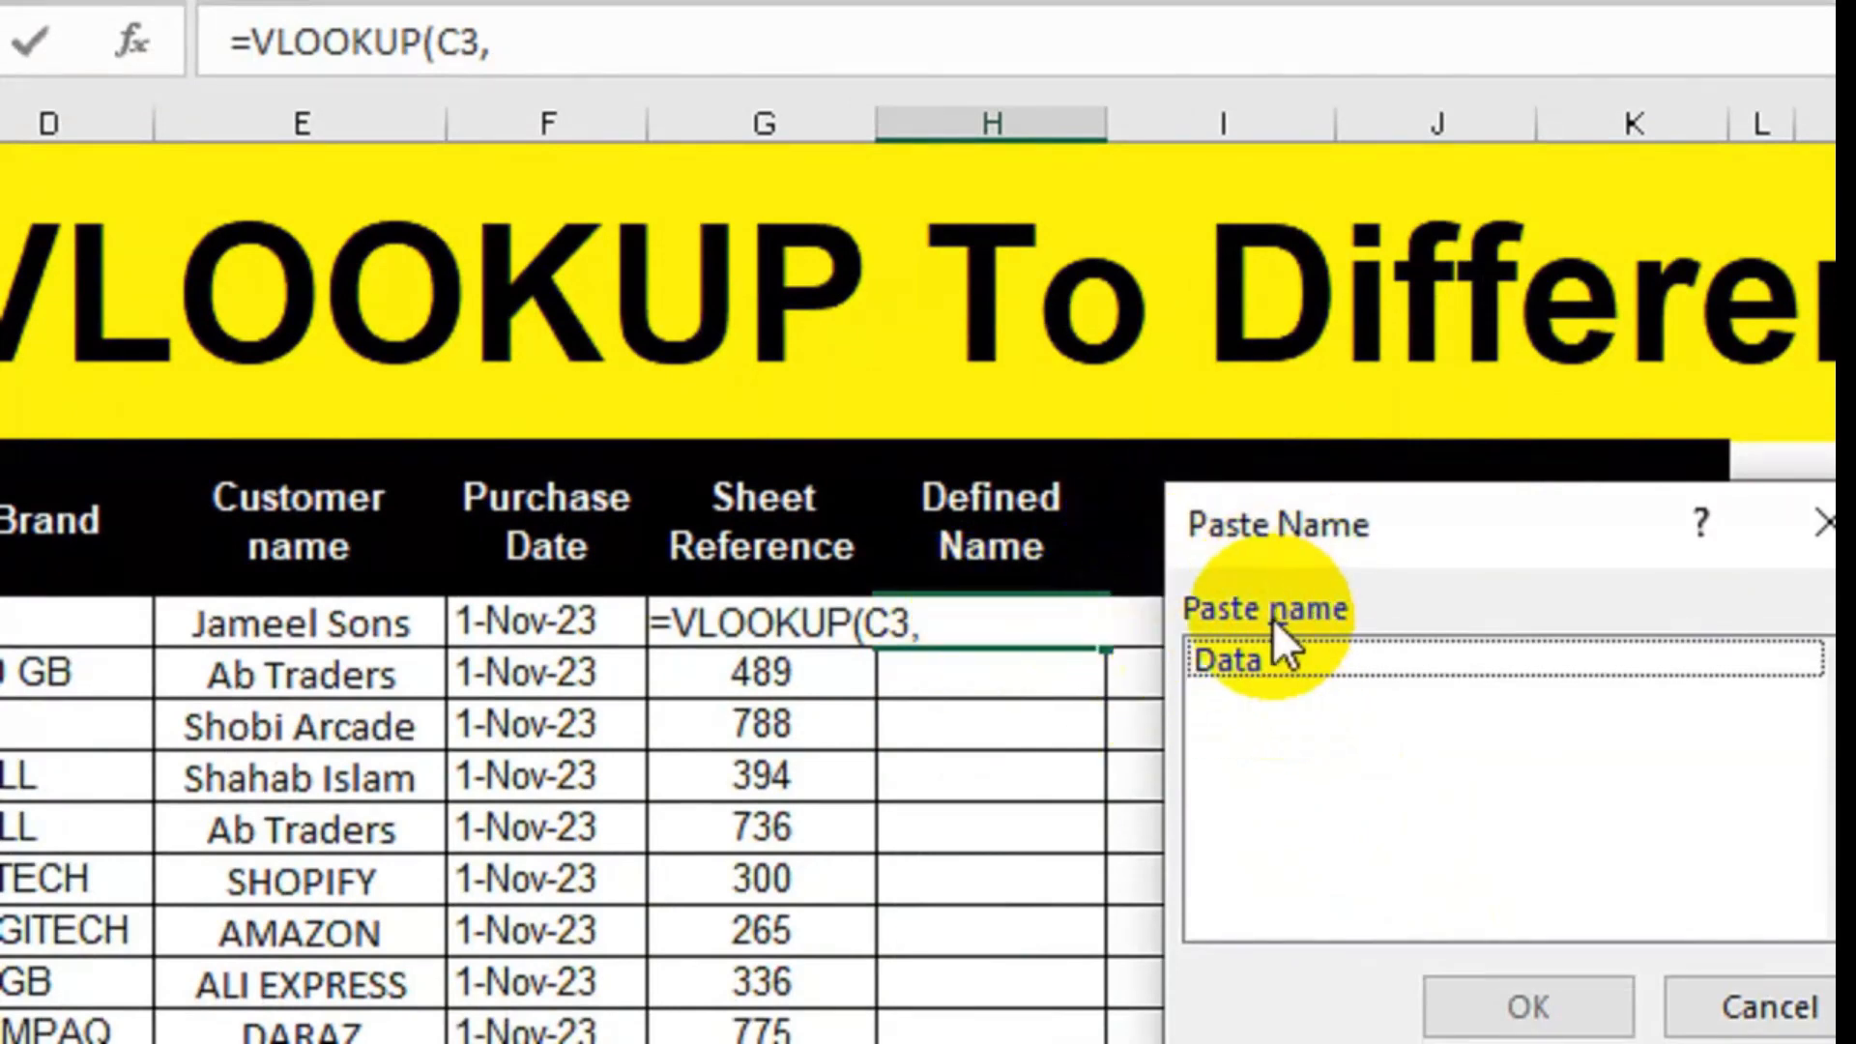
pyautogui.click(1257, 665)
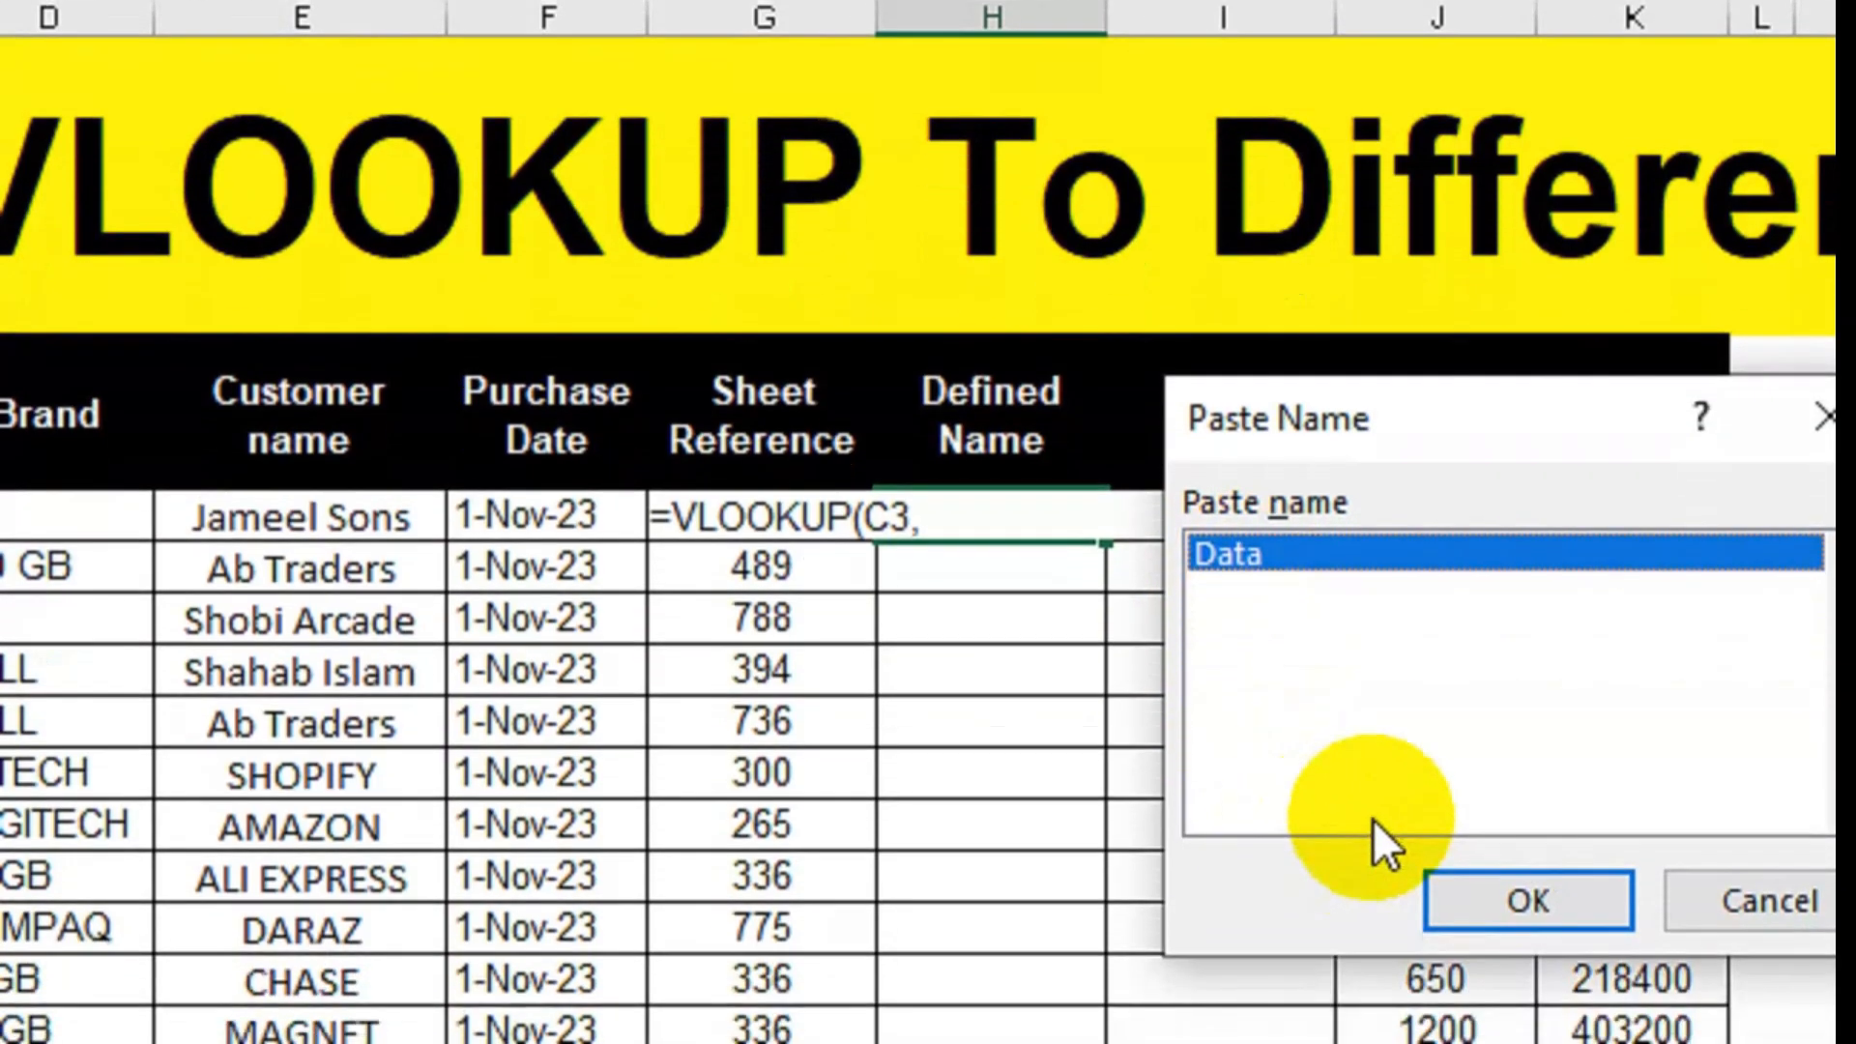
pyautogui.click(1528, 1007)
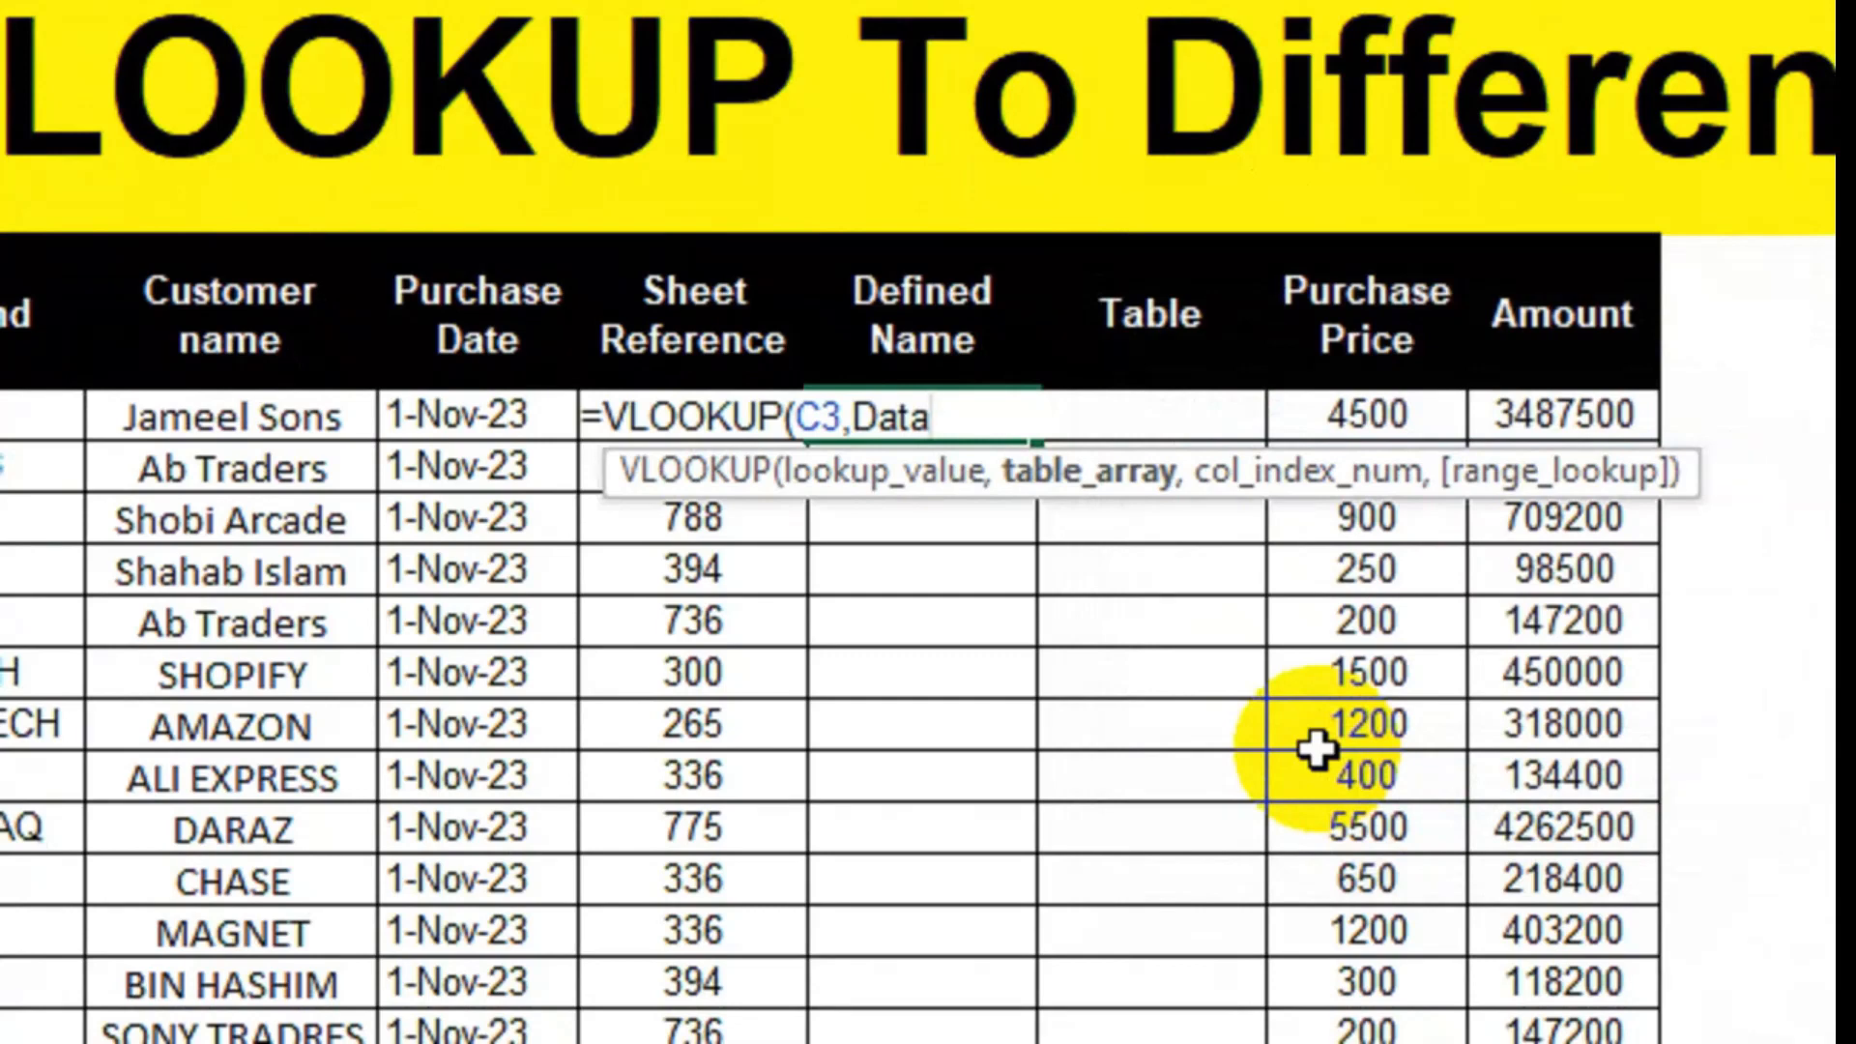
# - Finish the H3 lookup with column index 3 and FALSE, and fill it down to row 15
pyautogui.write(',')
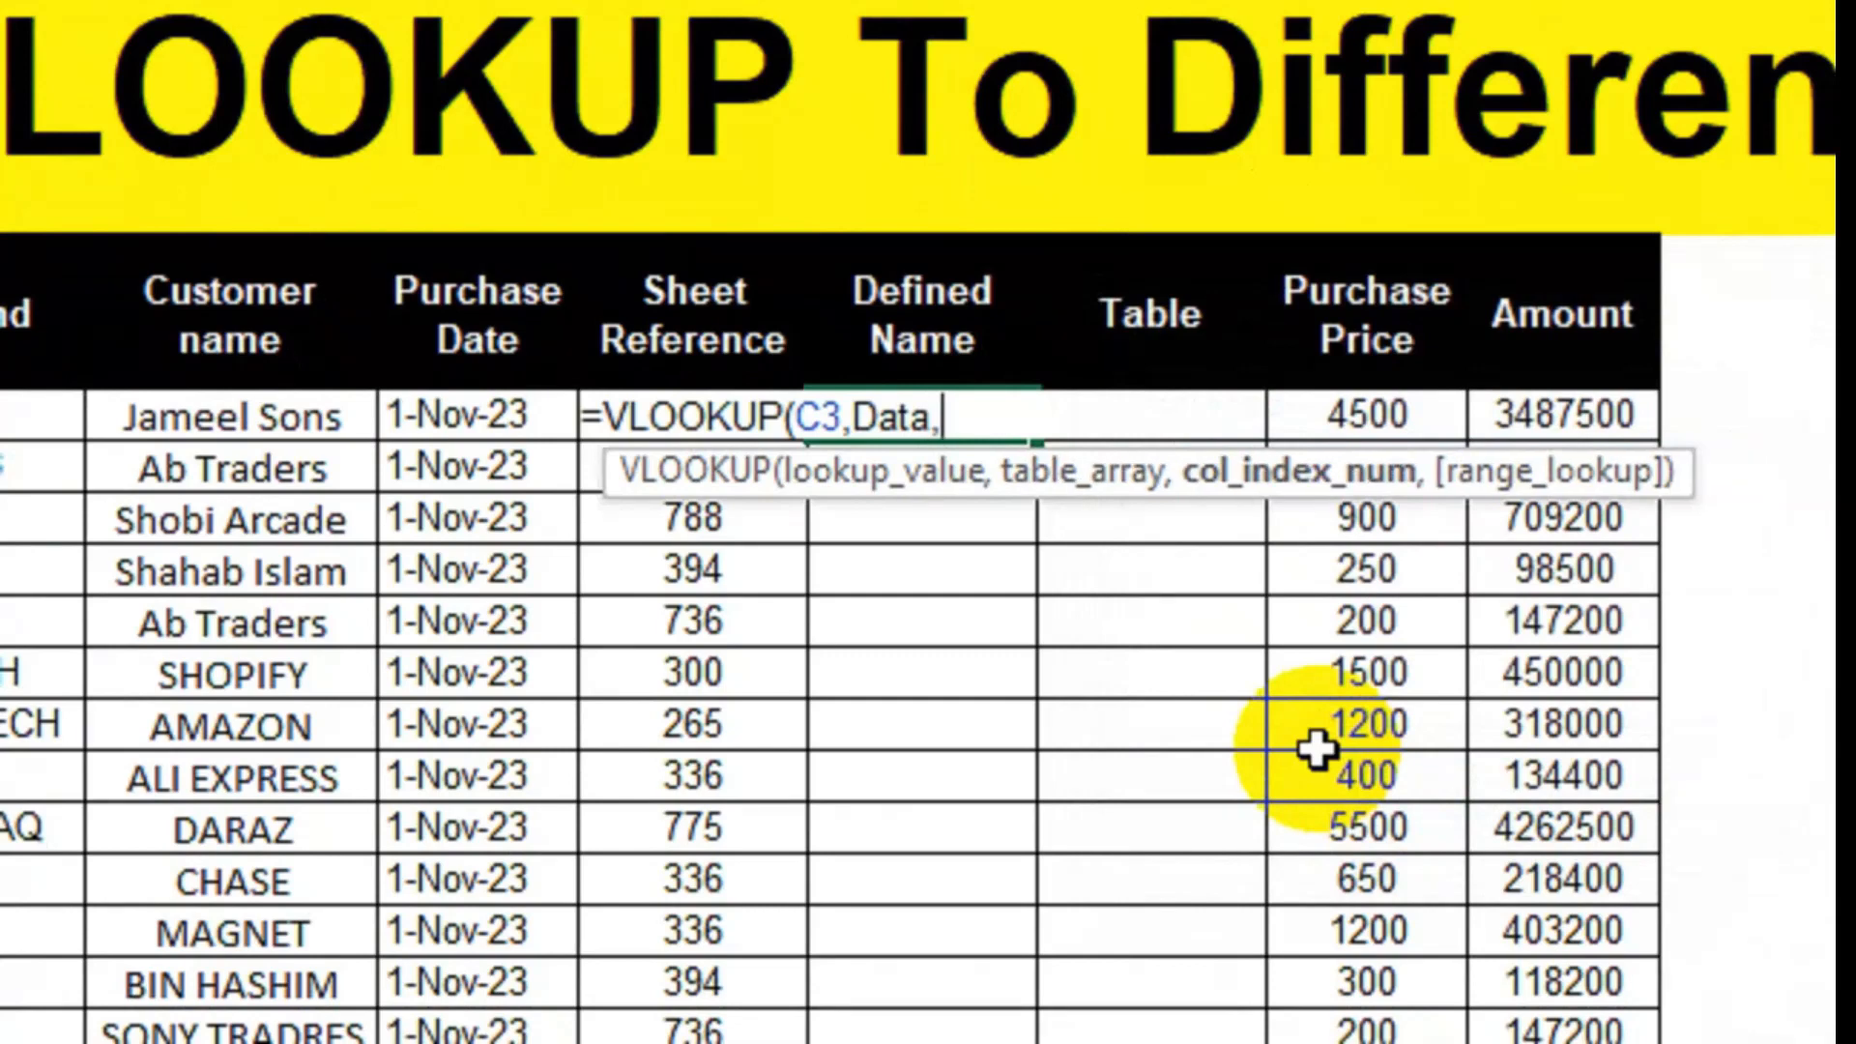
pyautogui.write('3,FALSE')
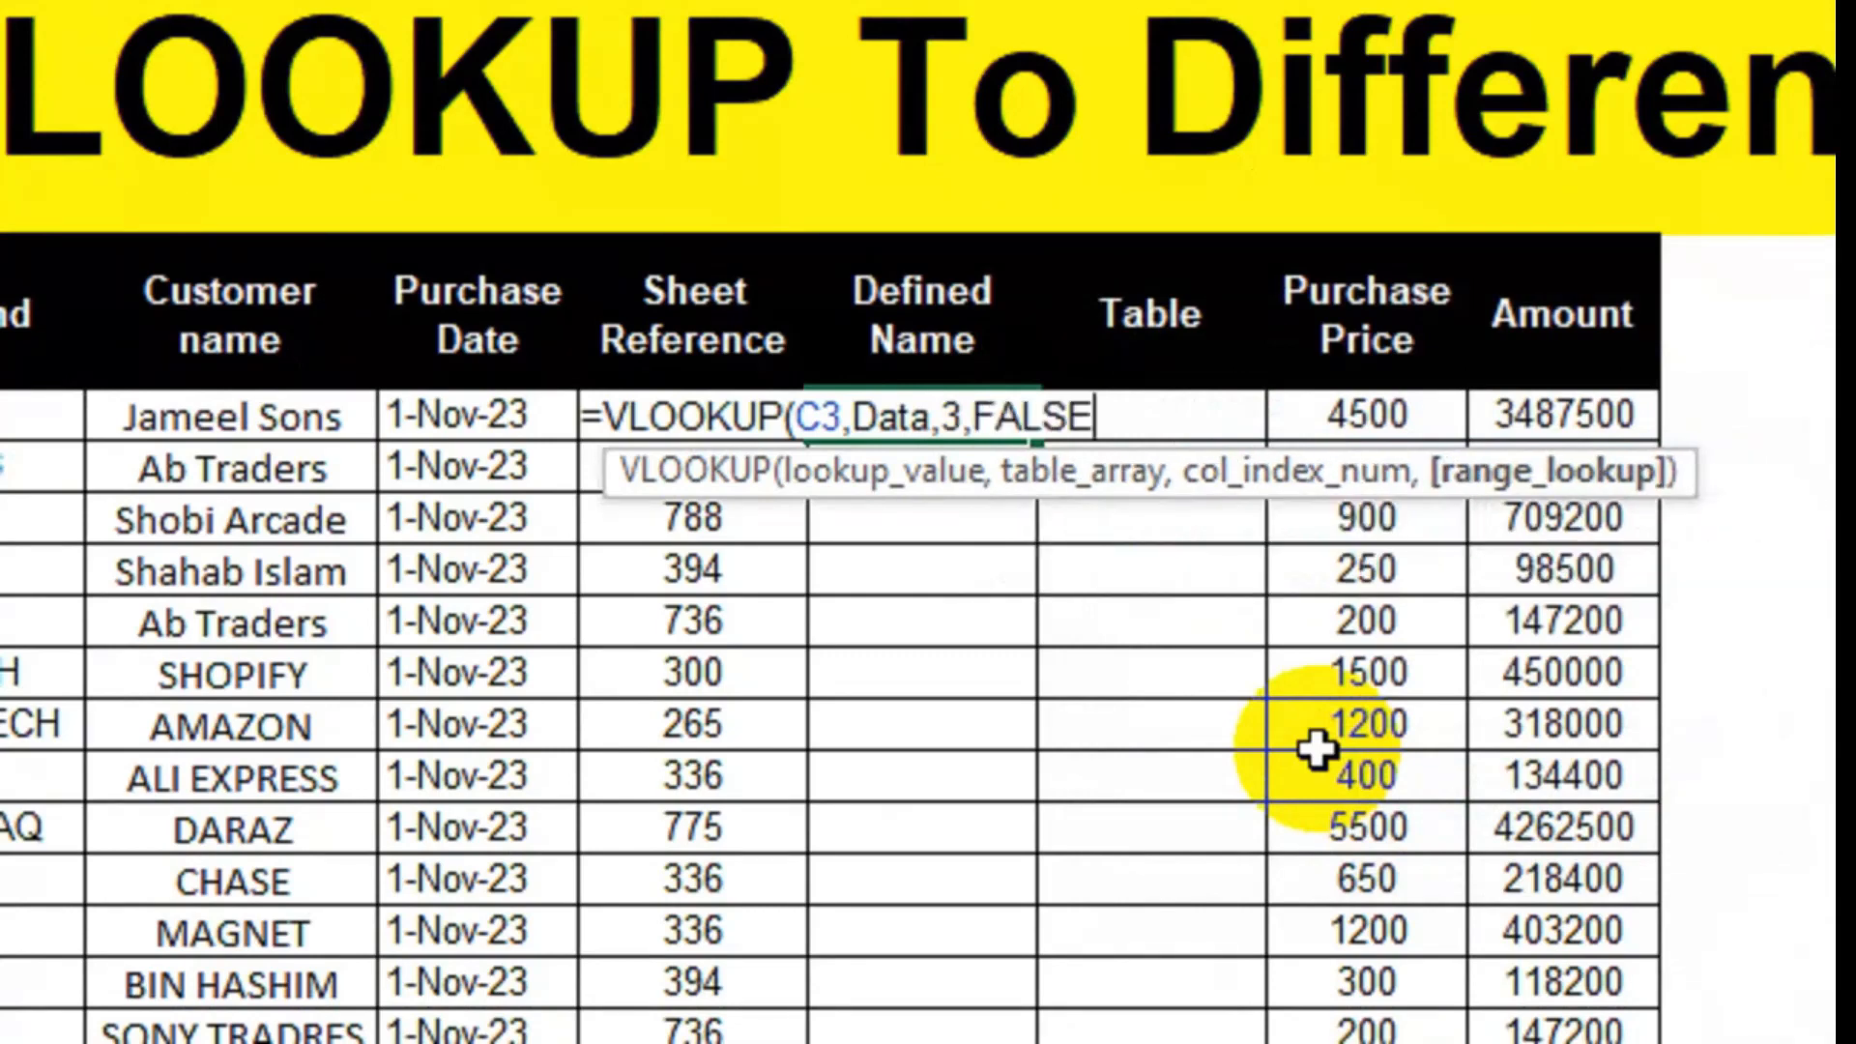
pyautogui.write(')')
pyautogui.press('Return')
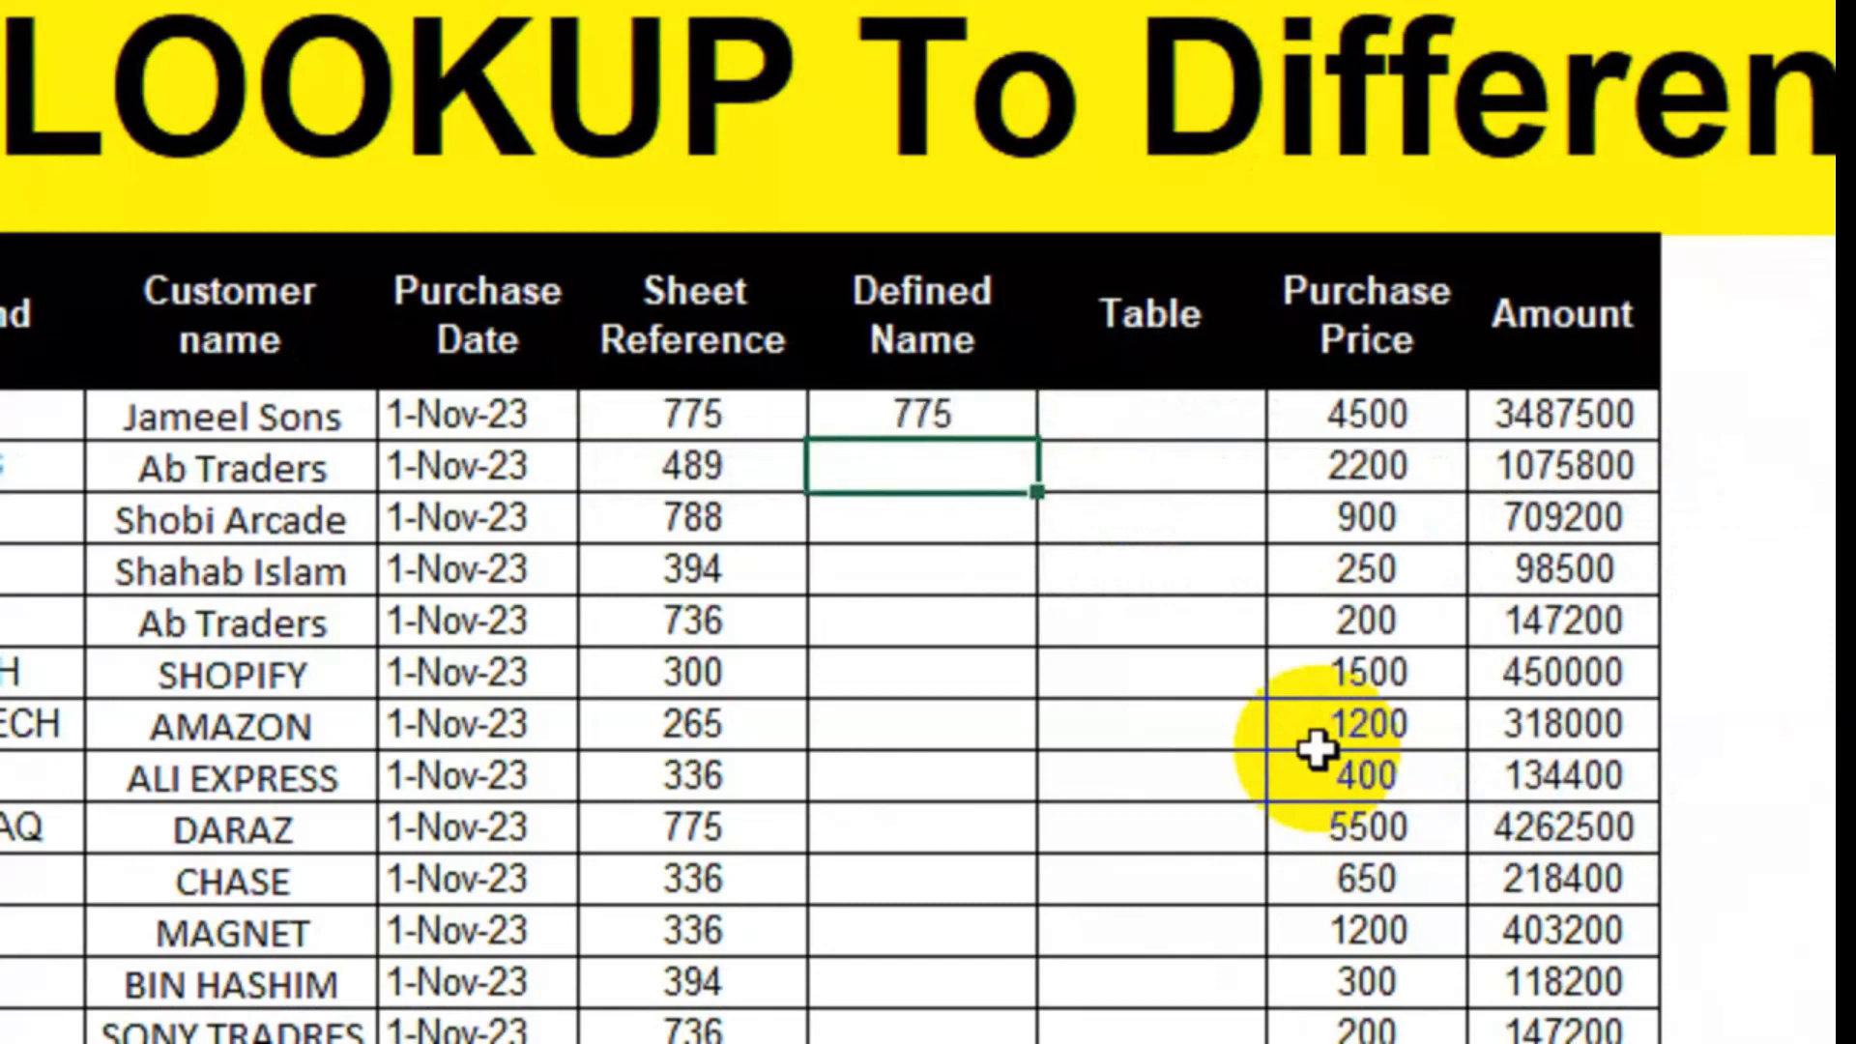
pyautogui.click(1023, 408)
pyautogui.doubleClick(1038, 442)
pyautogui.click(1149, 413)
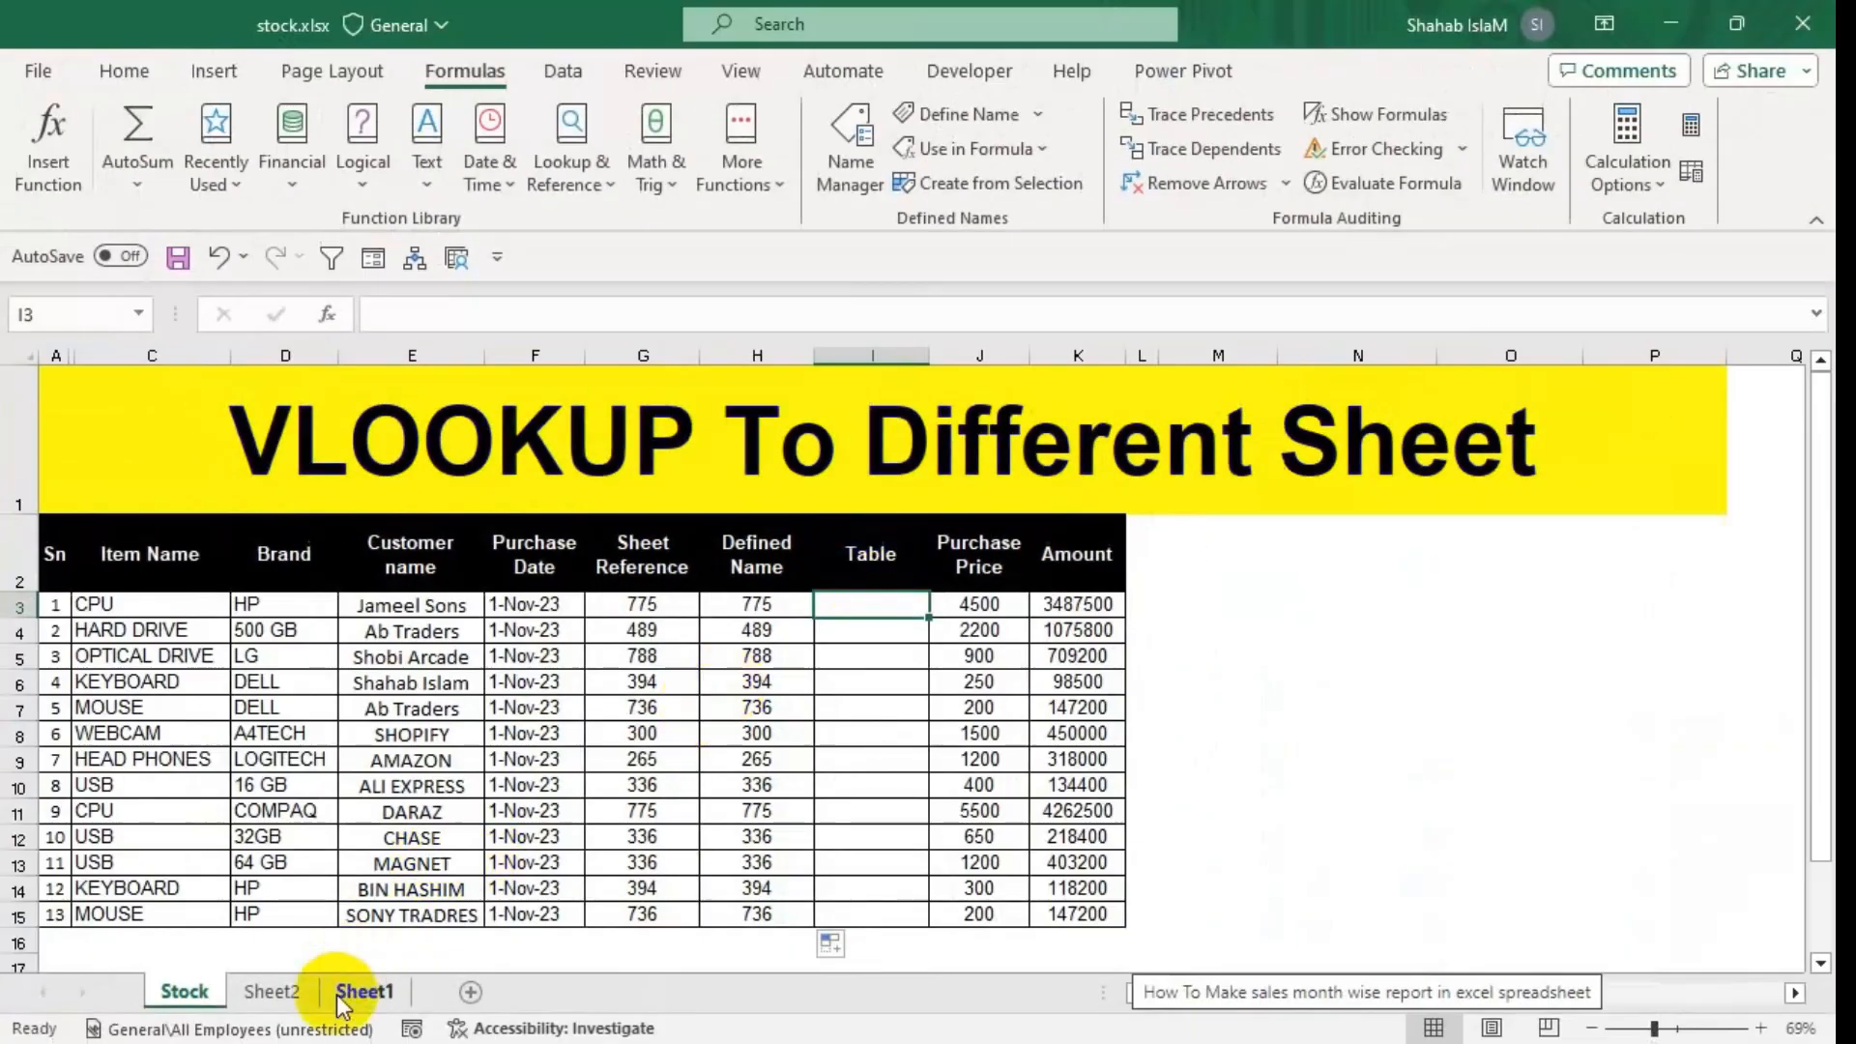
# - Format the item range A1:C14 on Sheet2 as a table with headers, using a light blue banded style
pyautogui.click(271, 991)
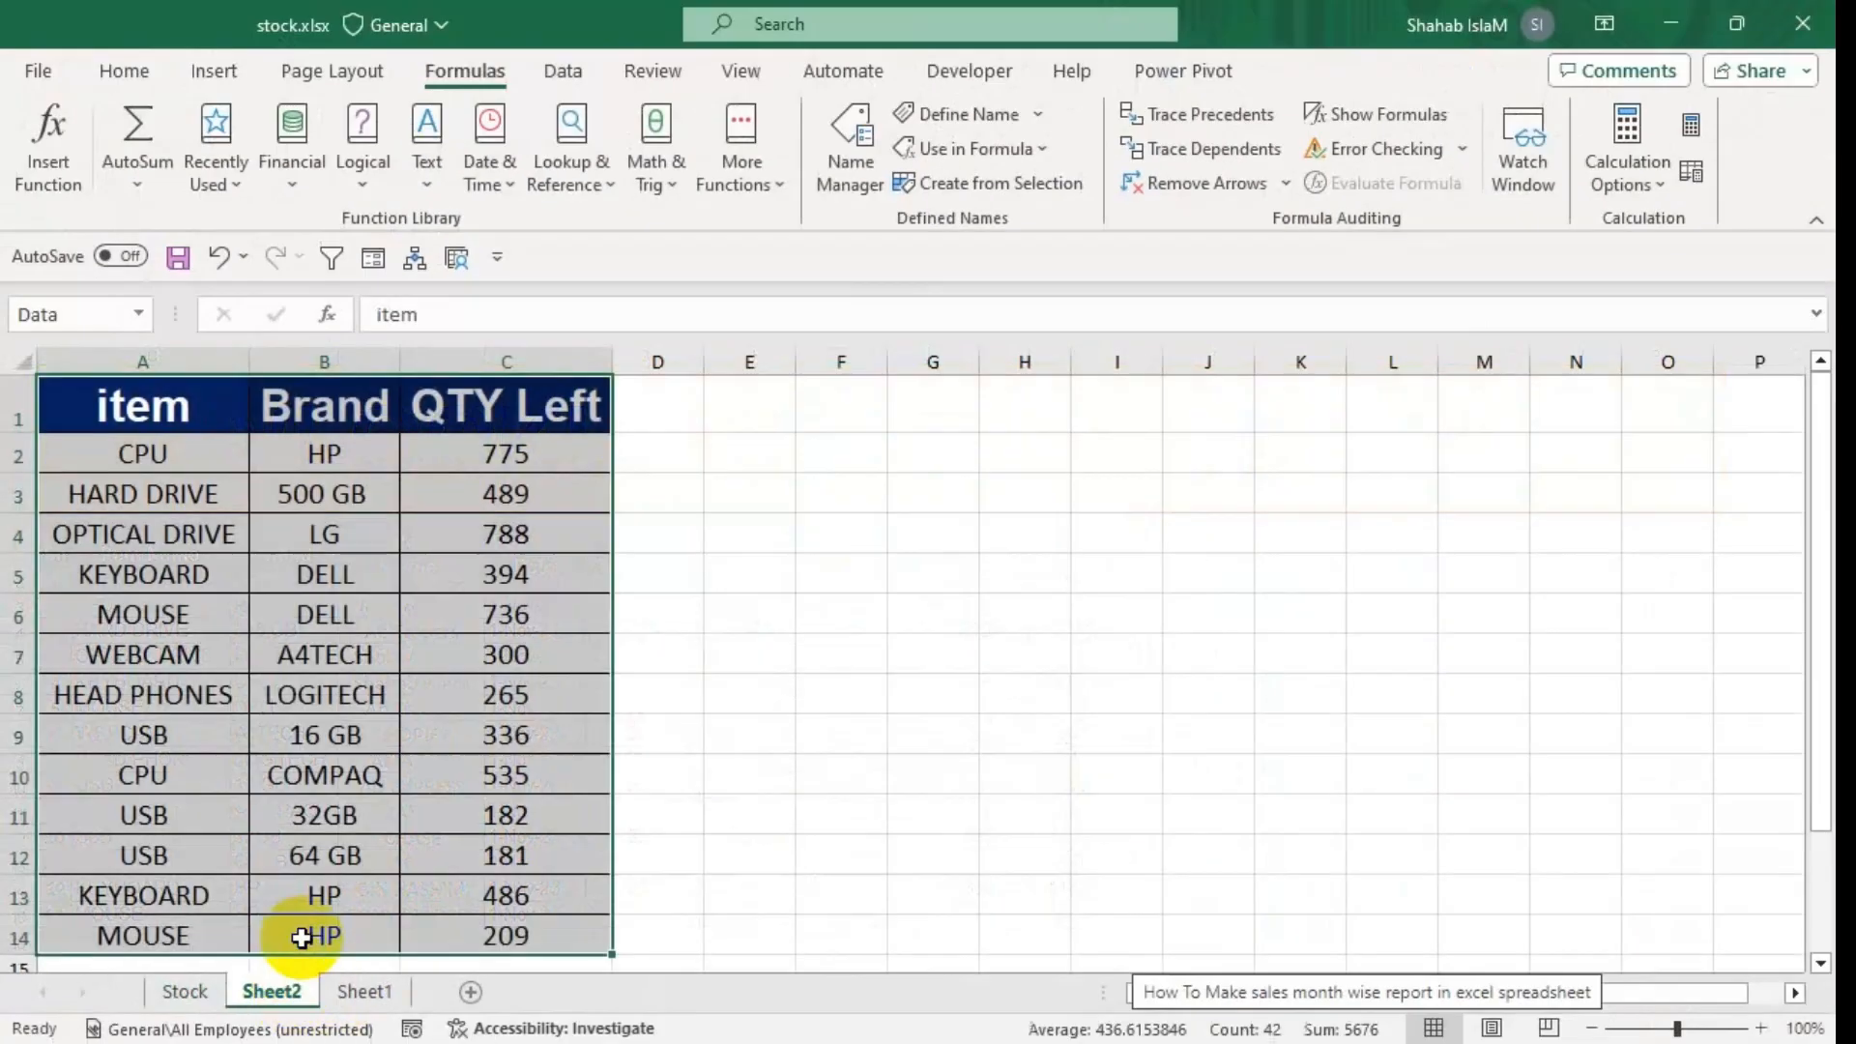
pyautogui.moveTo(174, 425); pyautogui.dragTo(486, 925)
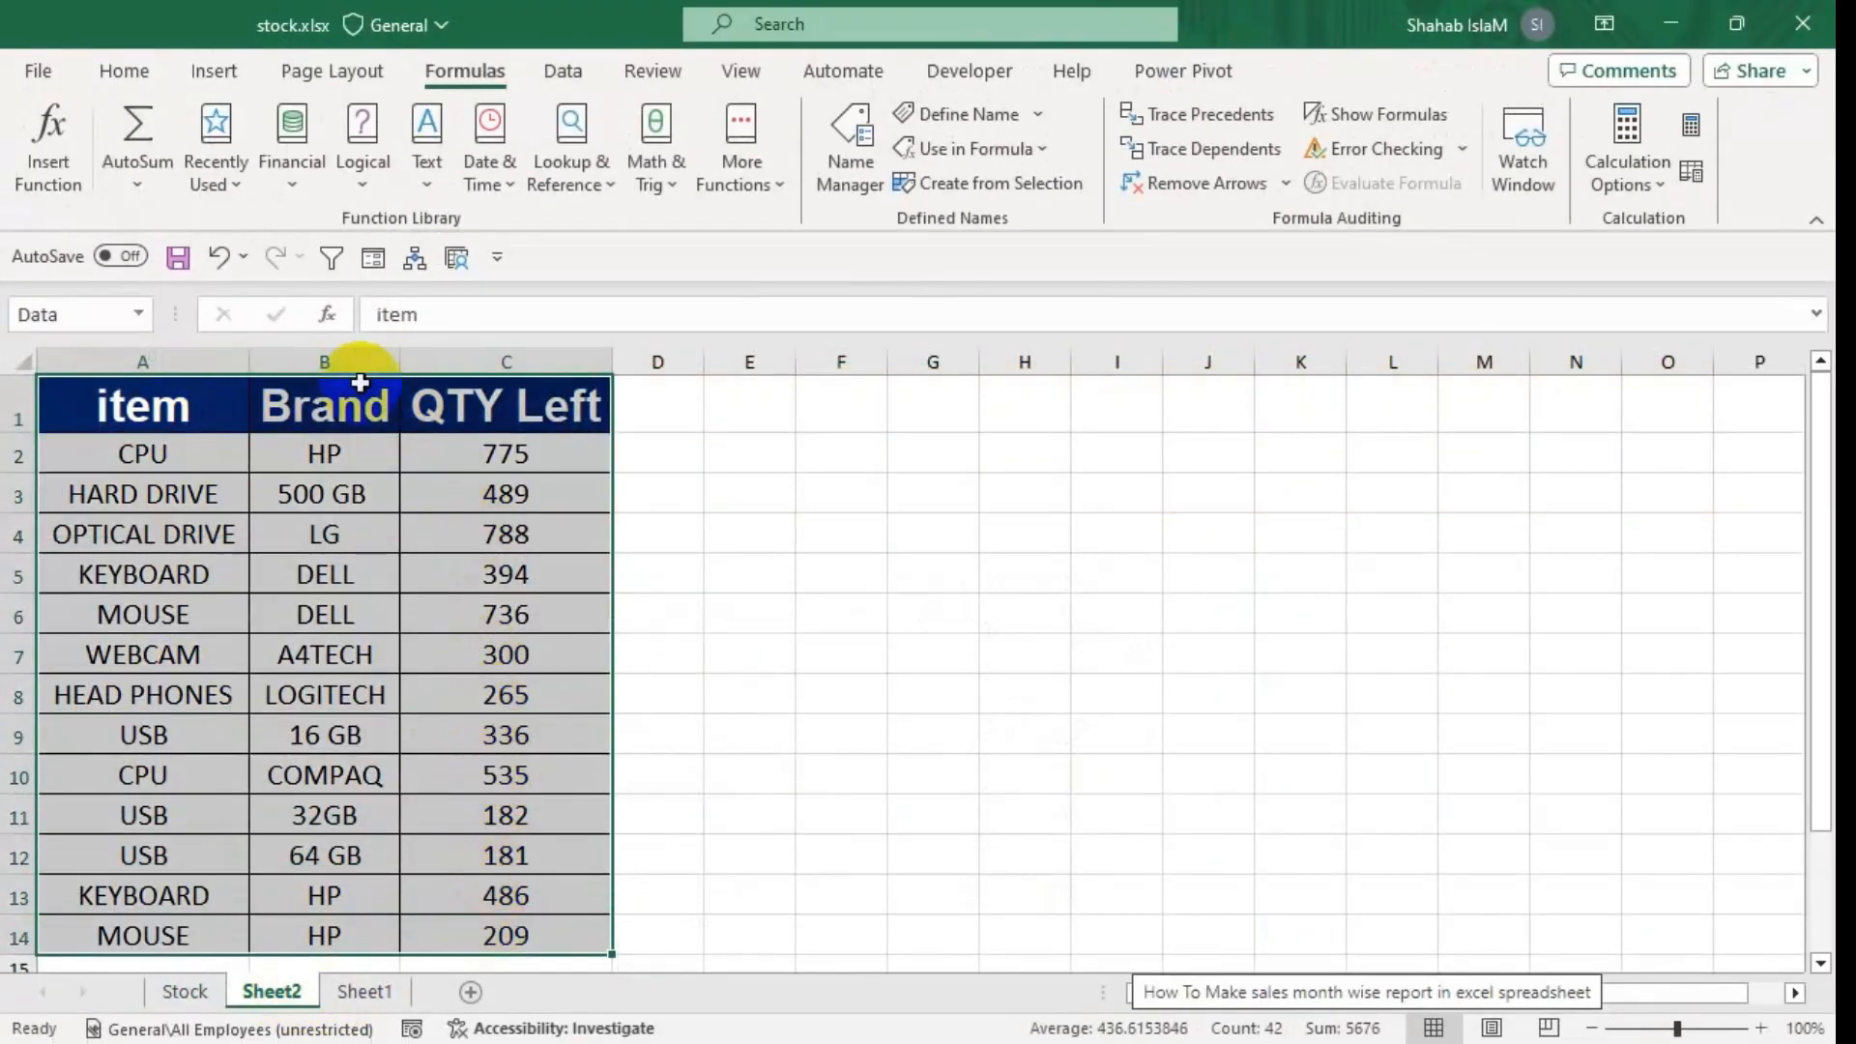
pyautogui.click(128, 71)
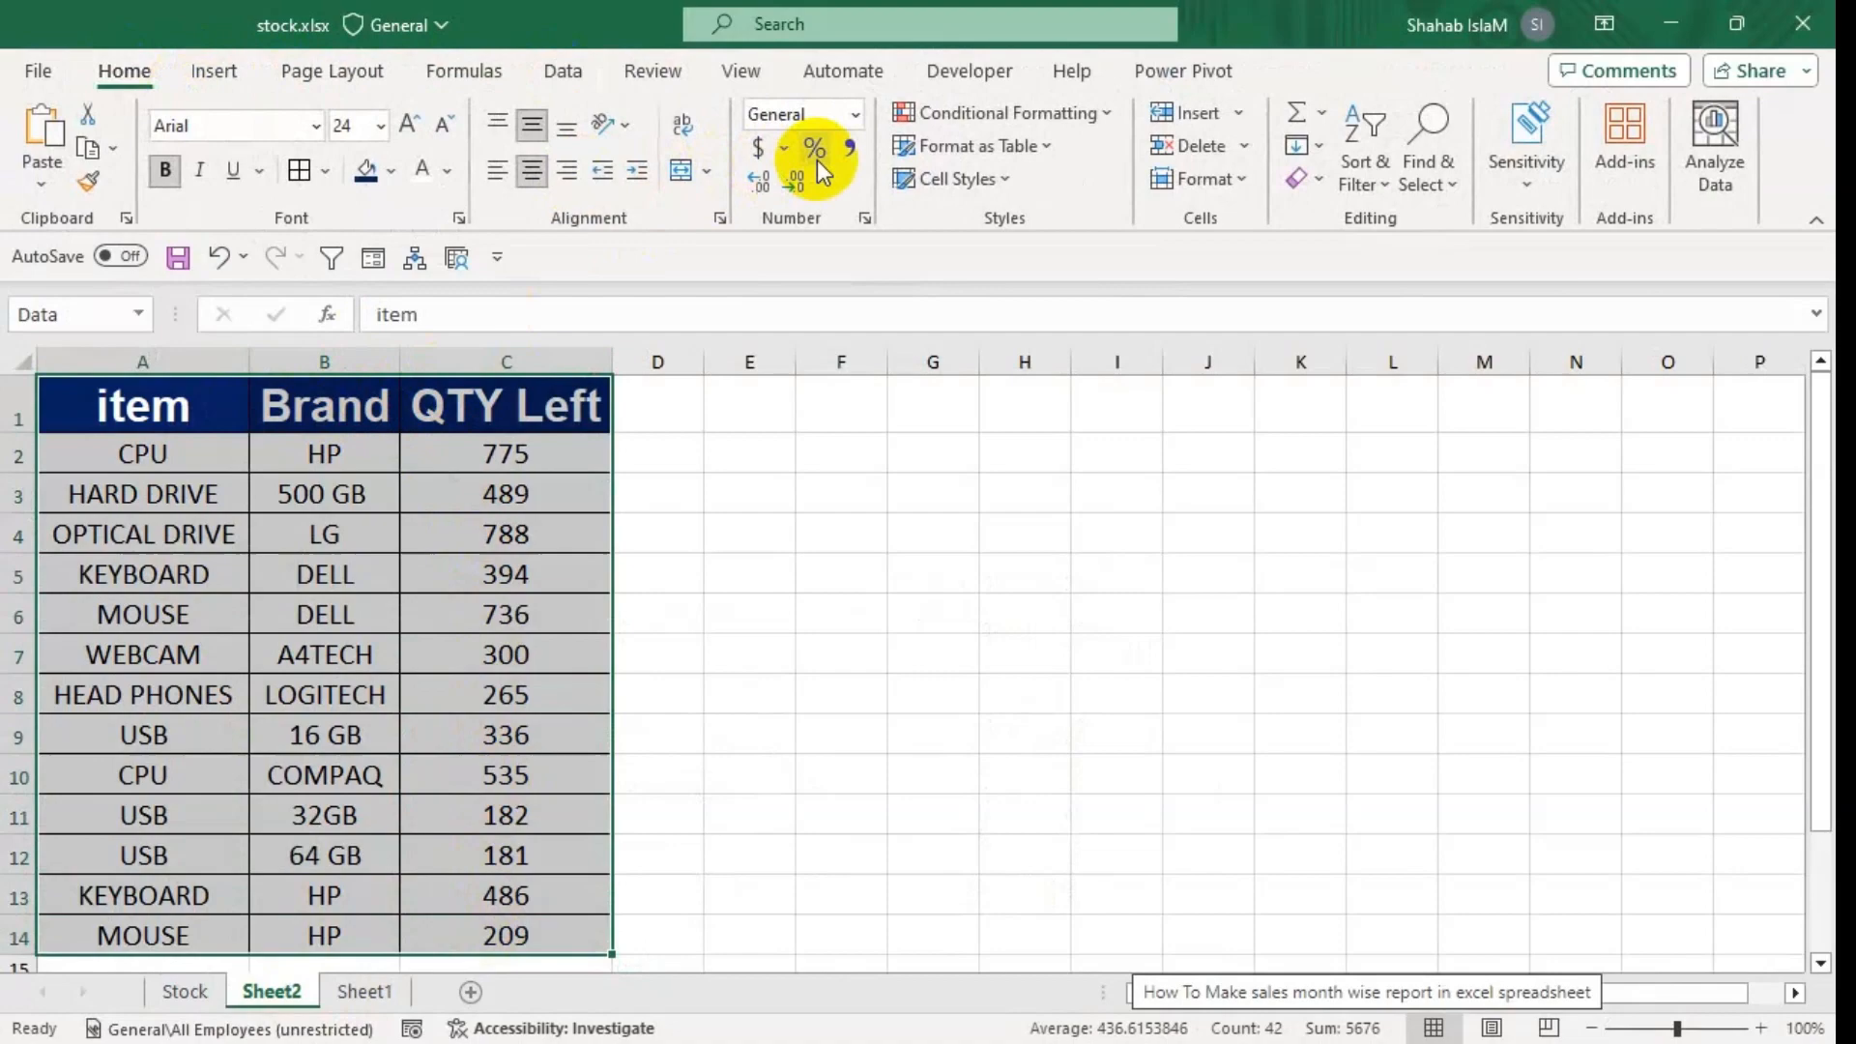
pyautogui.click(1011, 149)
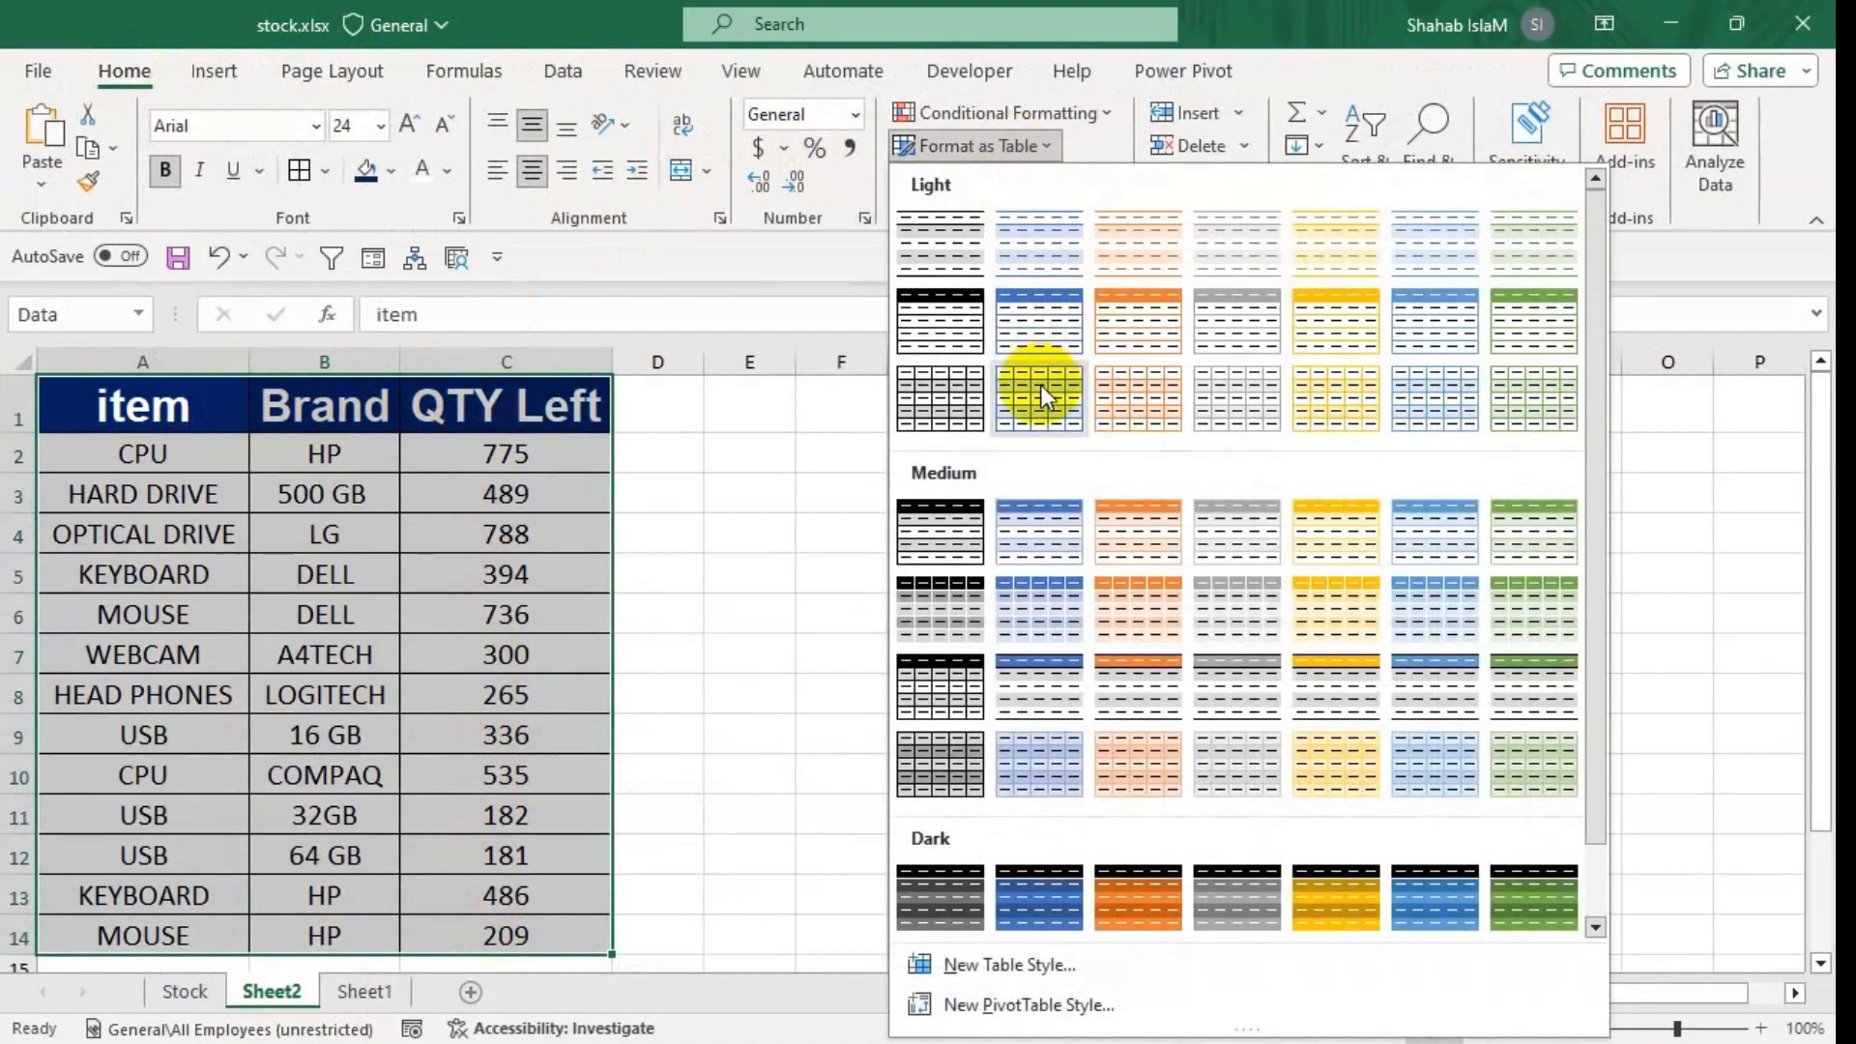
pyautogui.click(1052, 422)
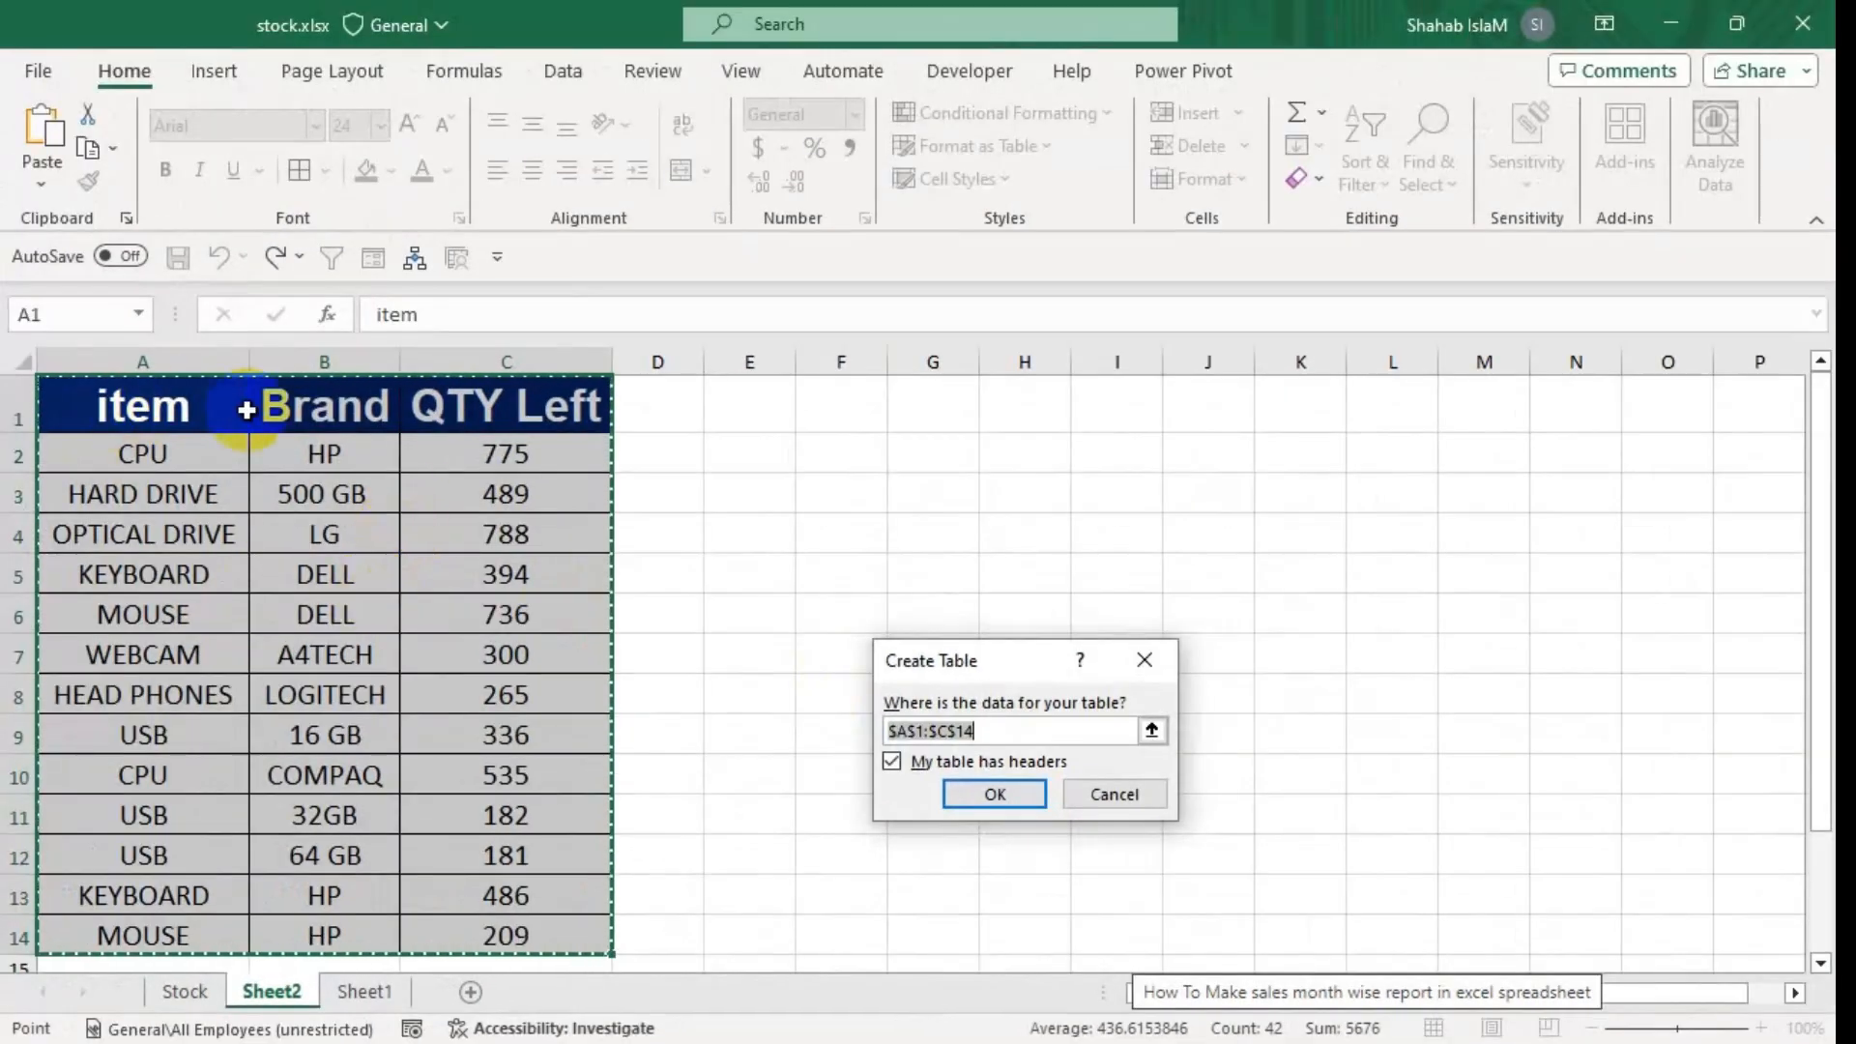
pyautogui.click(989, 790)
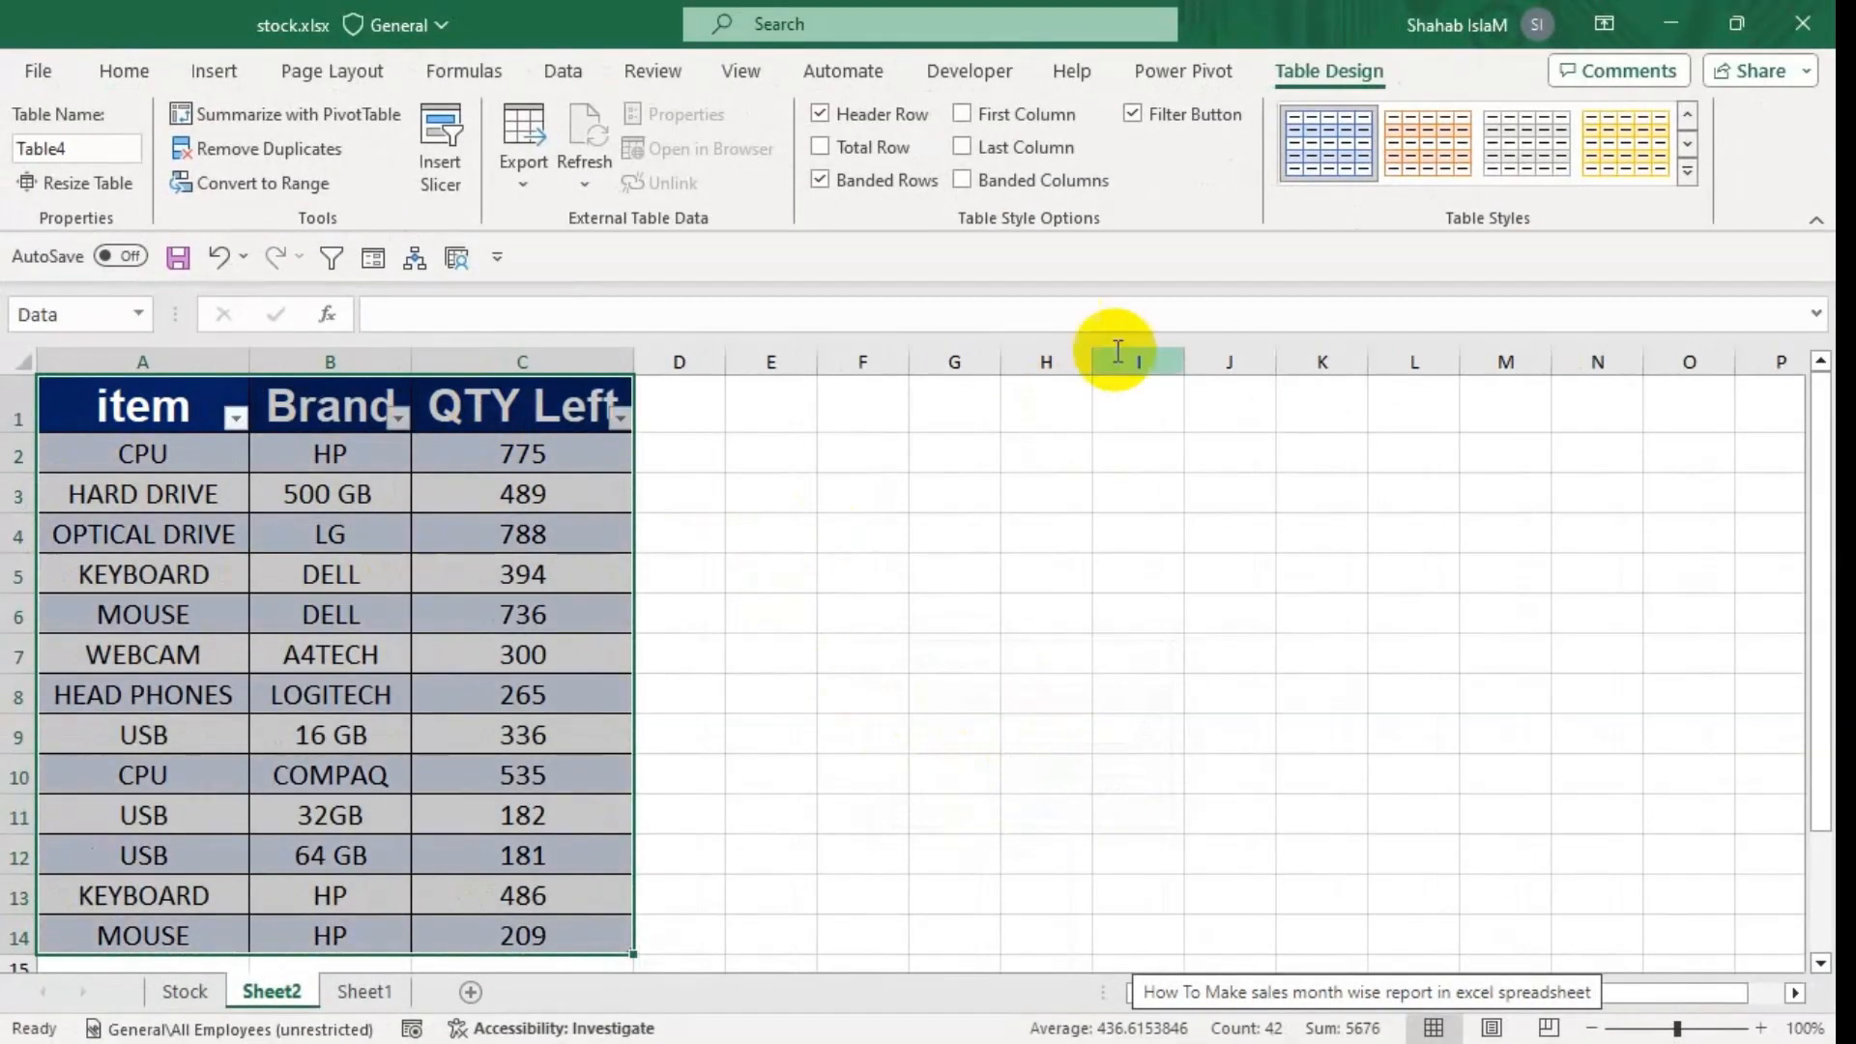
# - Change the Sheet2 item table to the blue banded style in the first row of the Light table styles
pyautogui.click(1690, 175)
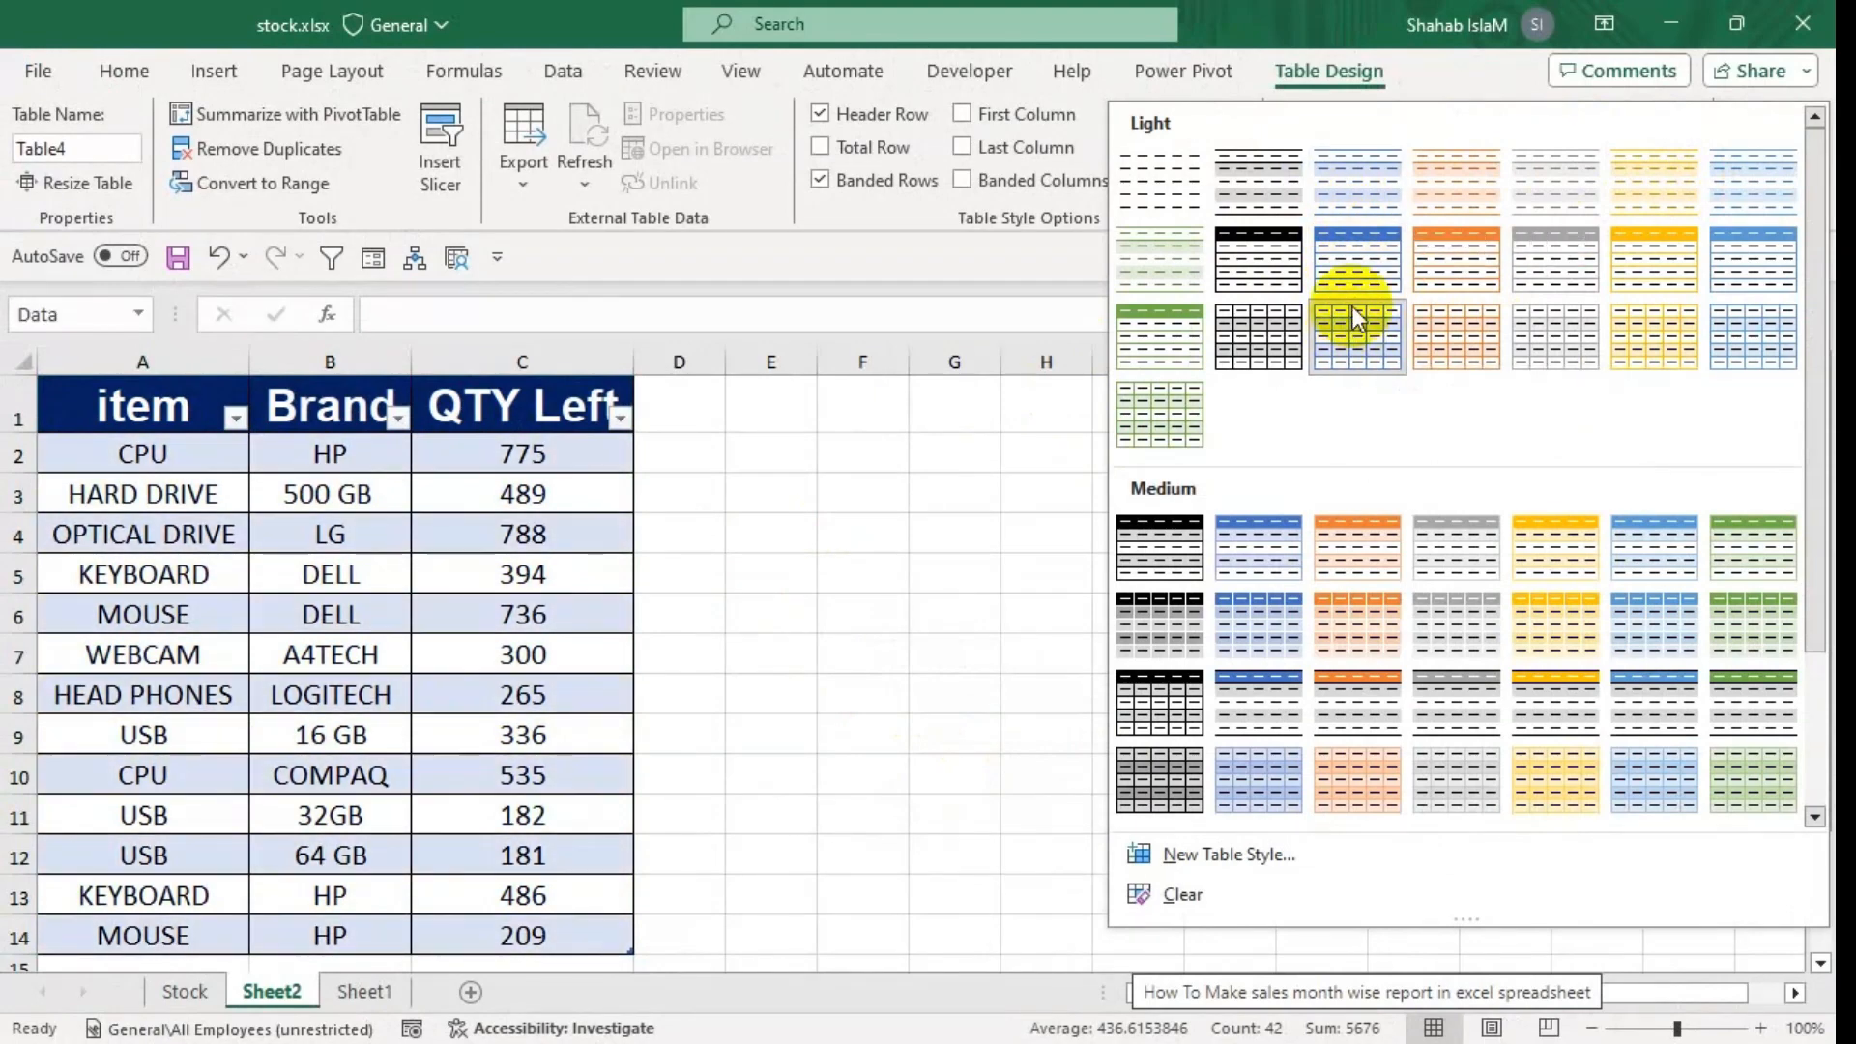
pyautogui.click(1344, 194)
pyautogui.click(374, 580)
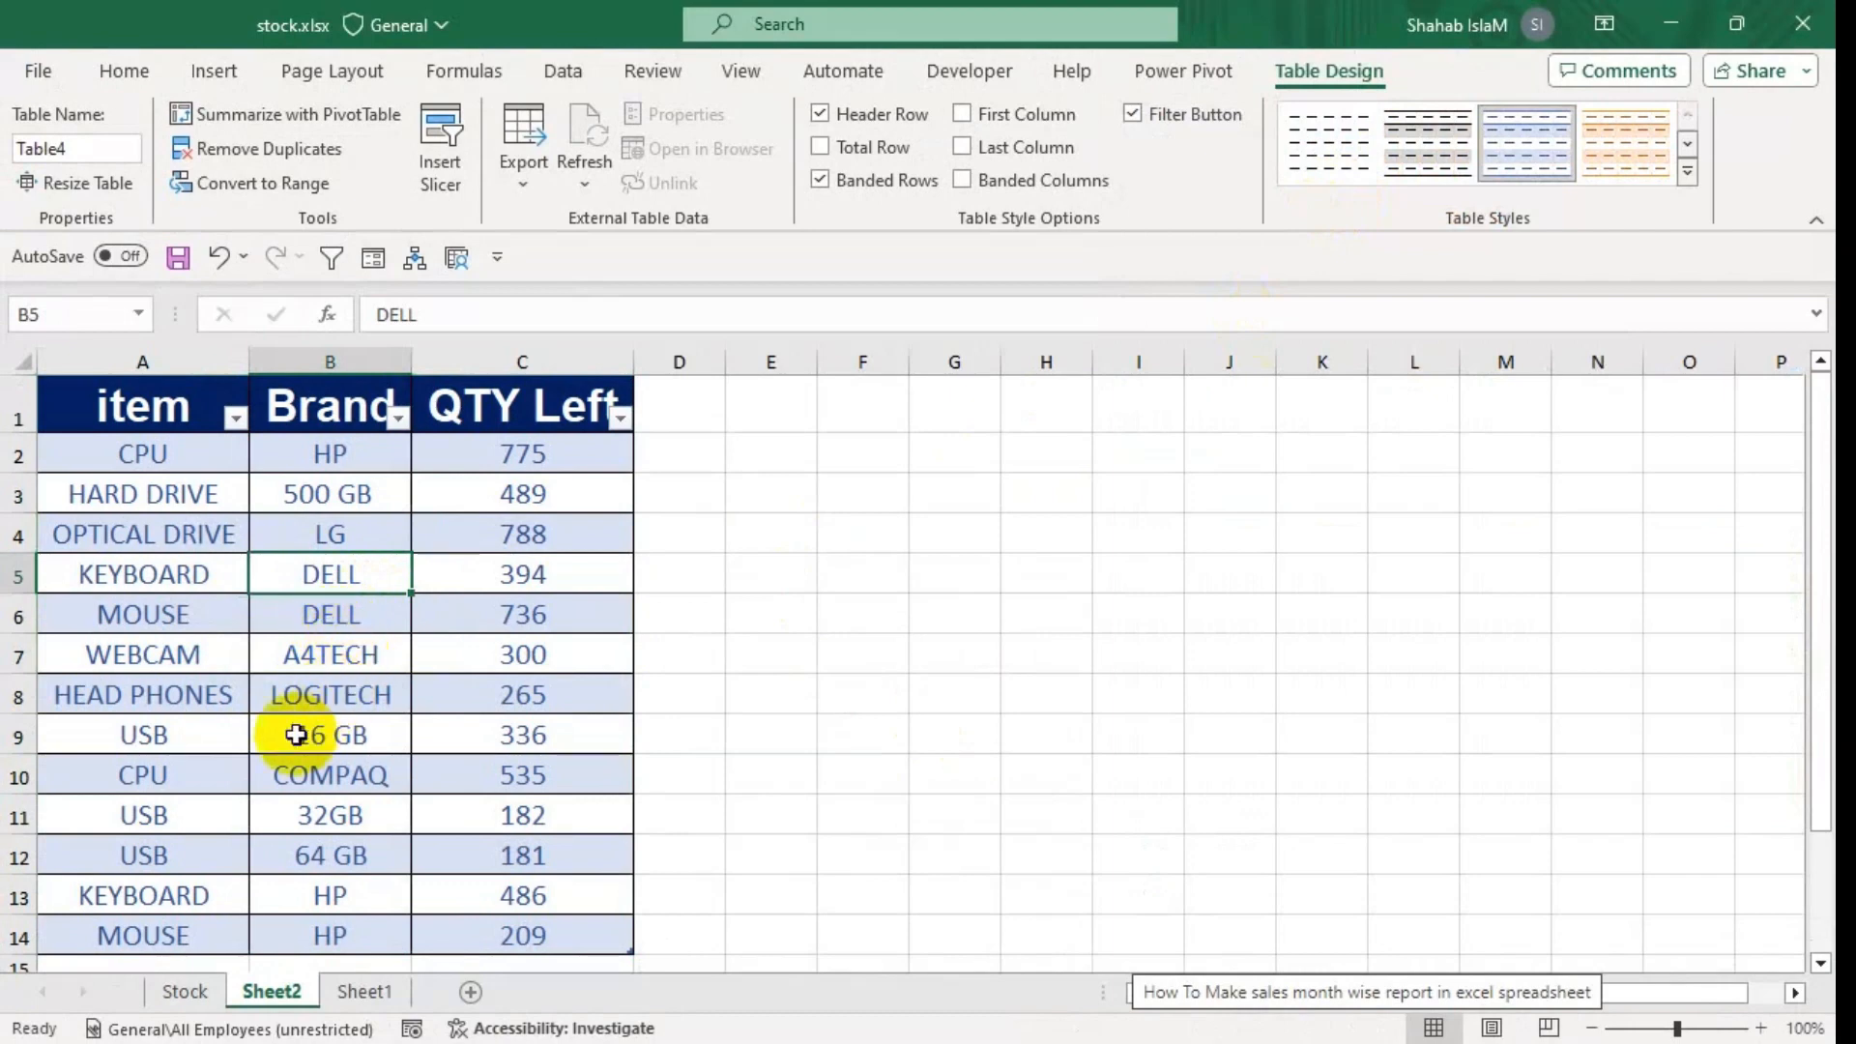
# - Try a SUM formula in G7 of Sheet2 that references the table's QTY Left header, and delete it
pyautogui.click(961, 653)
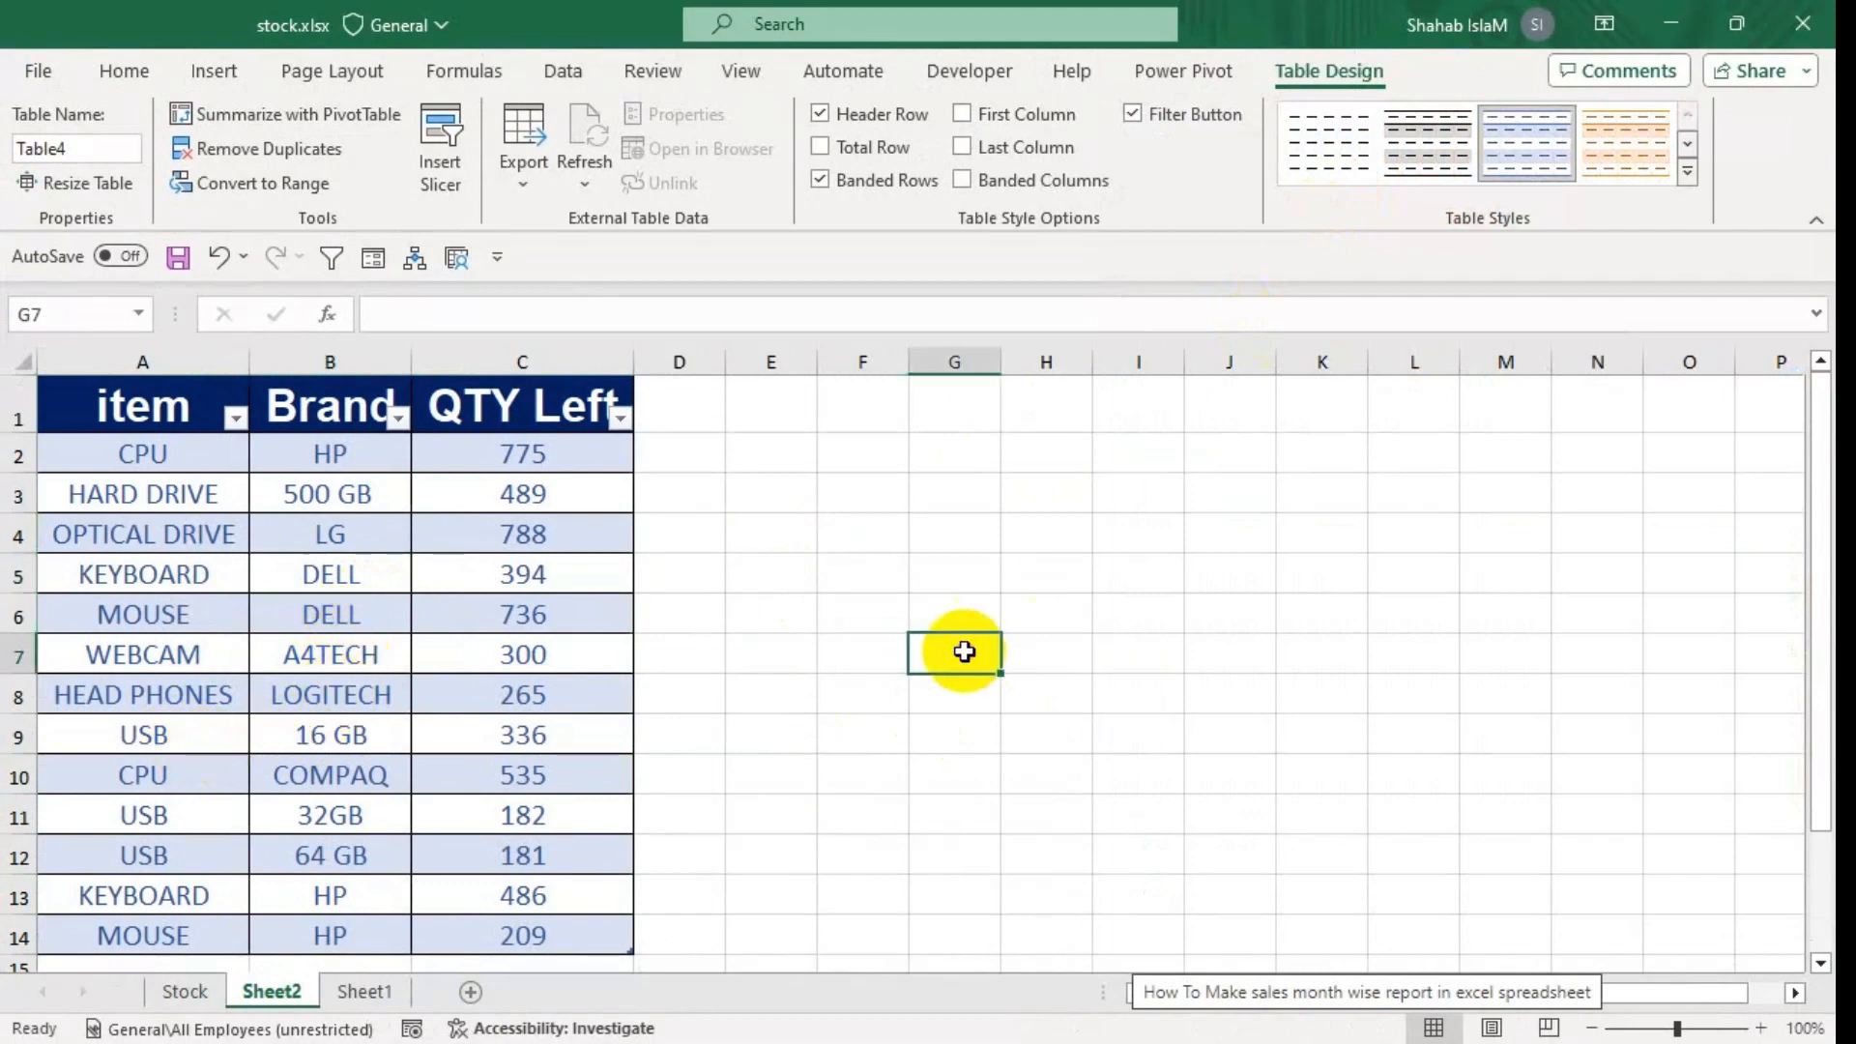
pyautogui.write('=sum')
pyautogui.press('Tab')
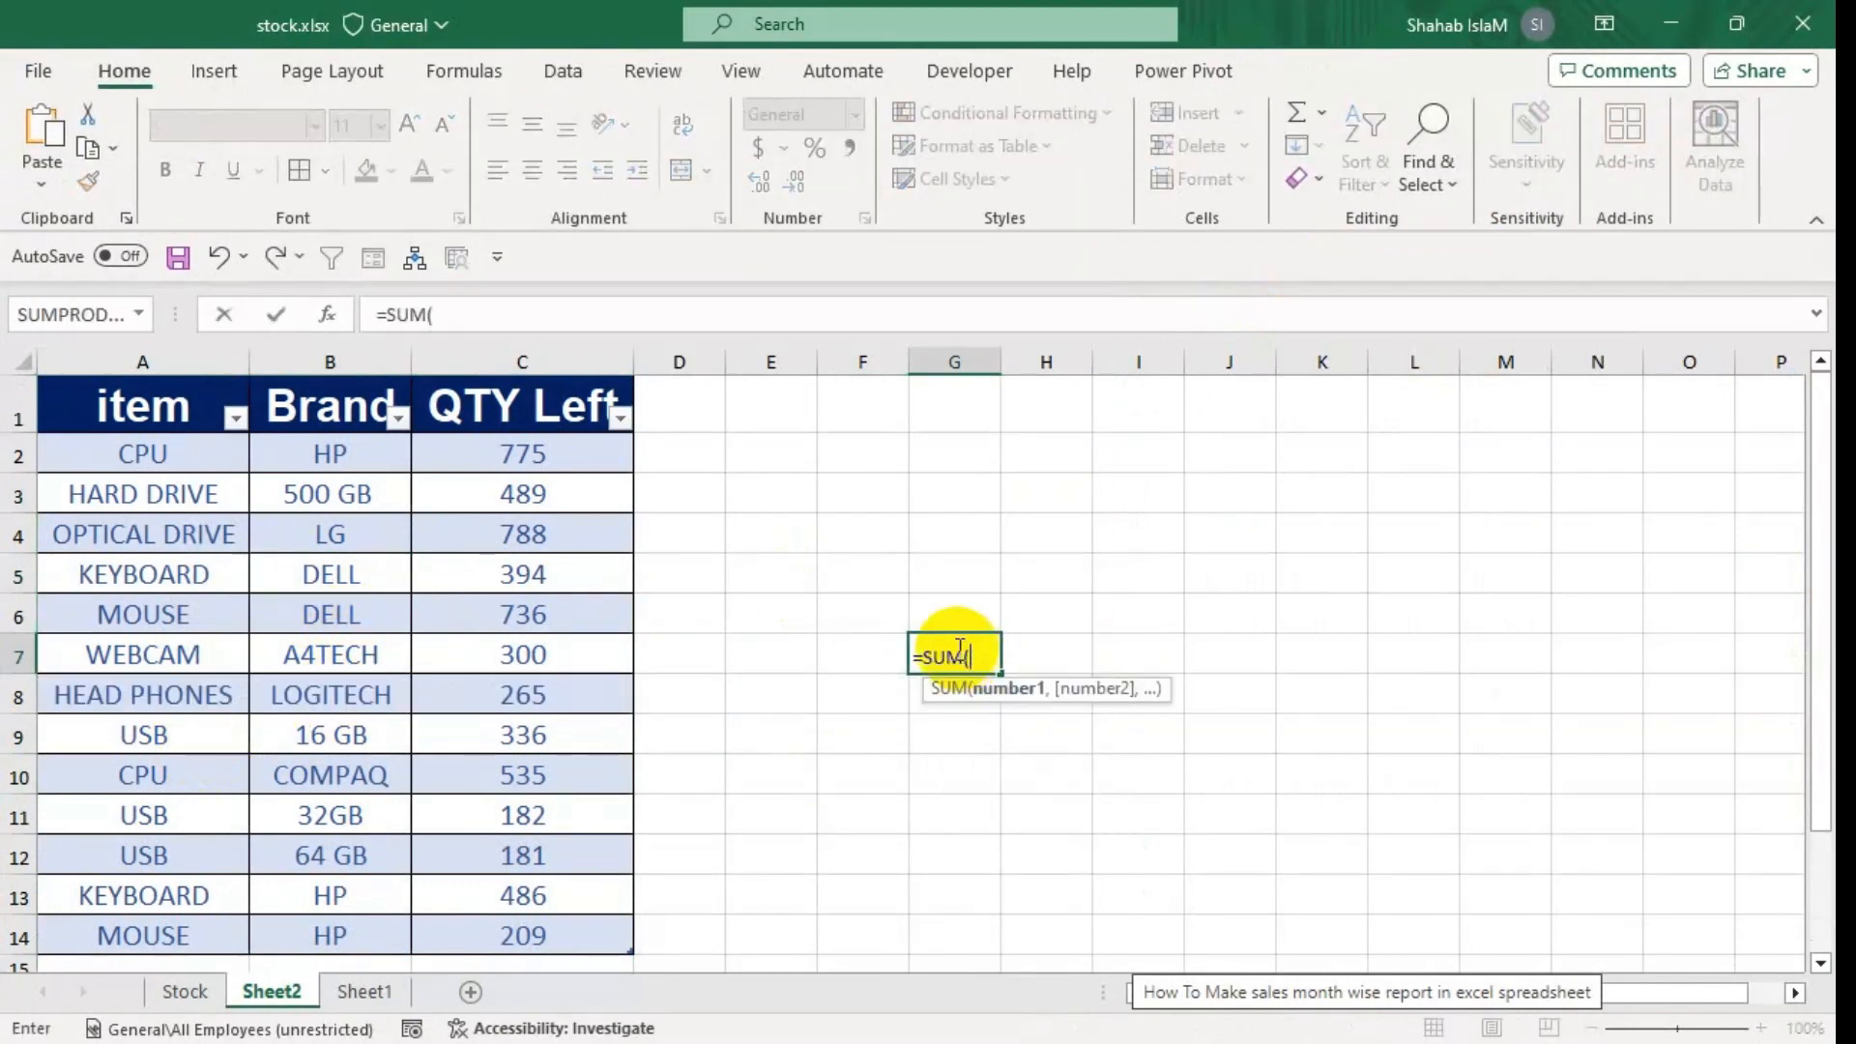
pyautogui.click(614, 406)
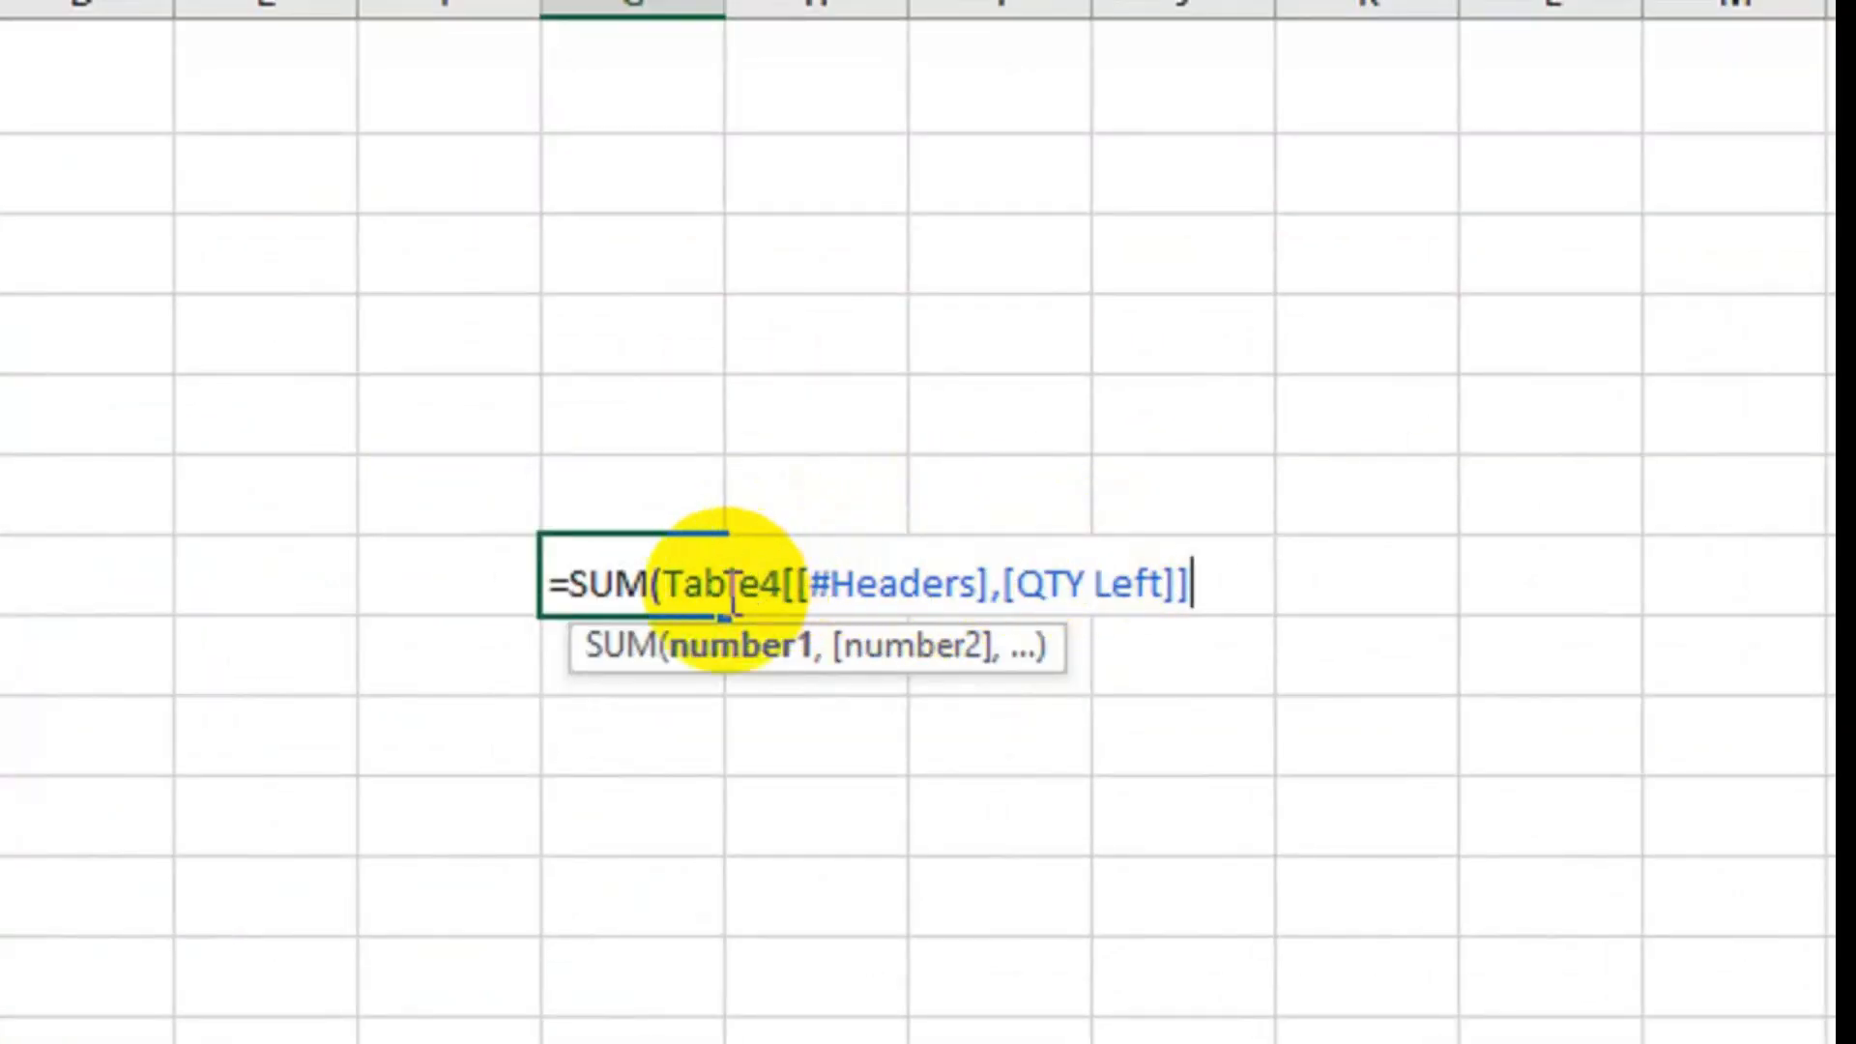
pyautogui.press('BackSpace')
pyautogui.press('BackSpace')
pyautogui.press('BackSpace')
pyautogui.press('BackSpace')
pyautogui.press('BackSpace')
pyautogui.press('BackSpace')
pyautogui.press('BackSpace')
pyautogui.press('BackSpace')
pyautogui.press('BackSpace')
pyautogui.press('BackSpace')
pyautogui.press('BackSpace')
pyautogui.press('BackSpace')
pyautogui.press('BackSpace')
pyautogui.press('BackSpace')
pyautogui.press('BackSpace')
pyautogui.press('BackSpace')
pyautogui.press('BackSpace')
pyautogui.press('BackSpace')
pyautogui.press('BackSpace')
pyautogui.press('BackSpace')
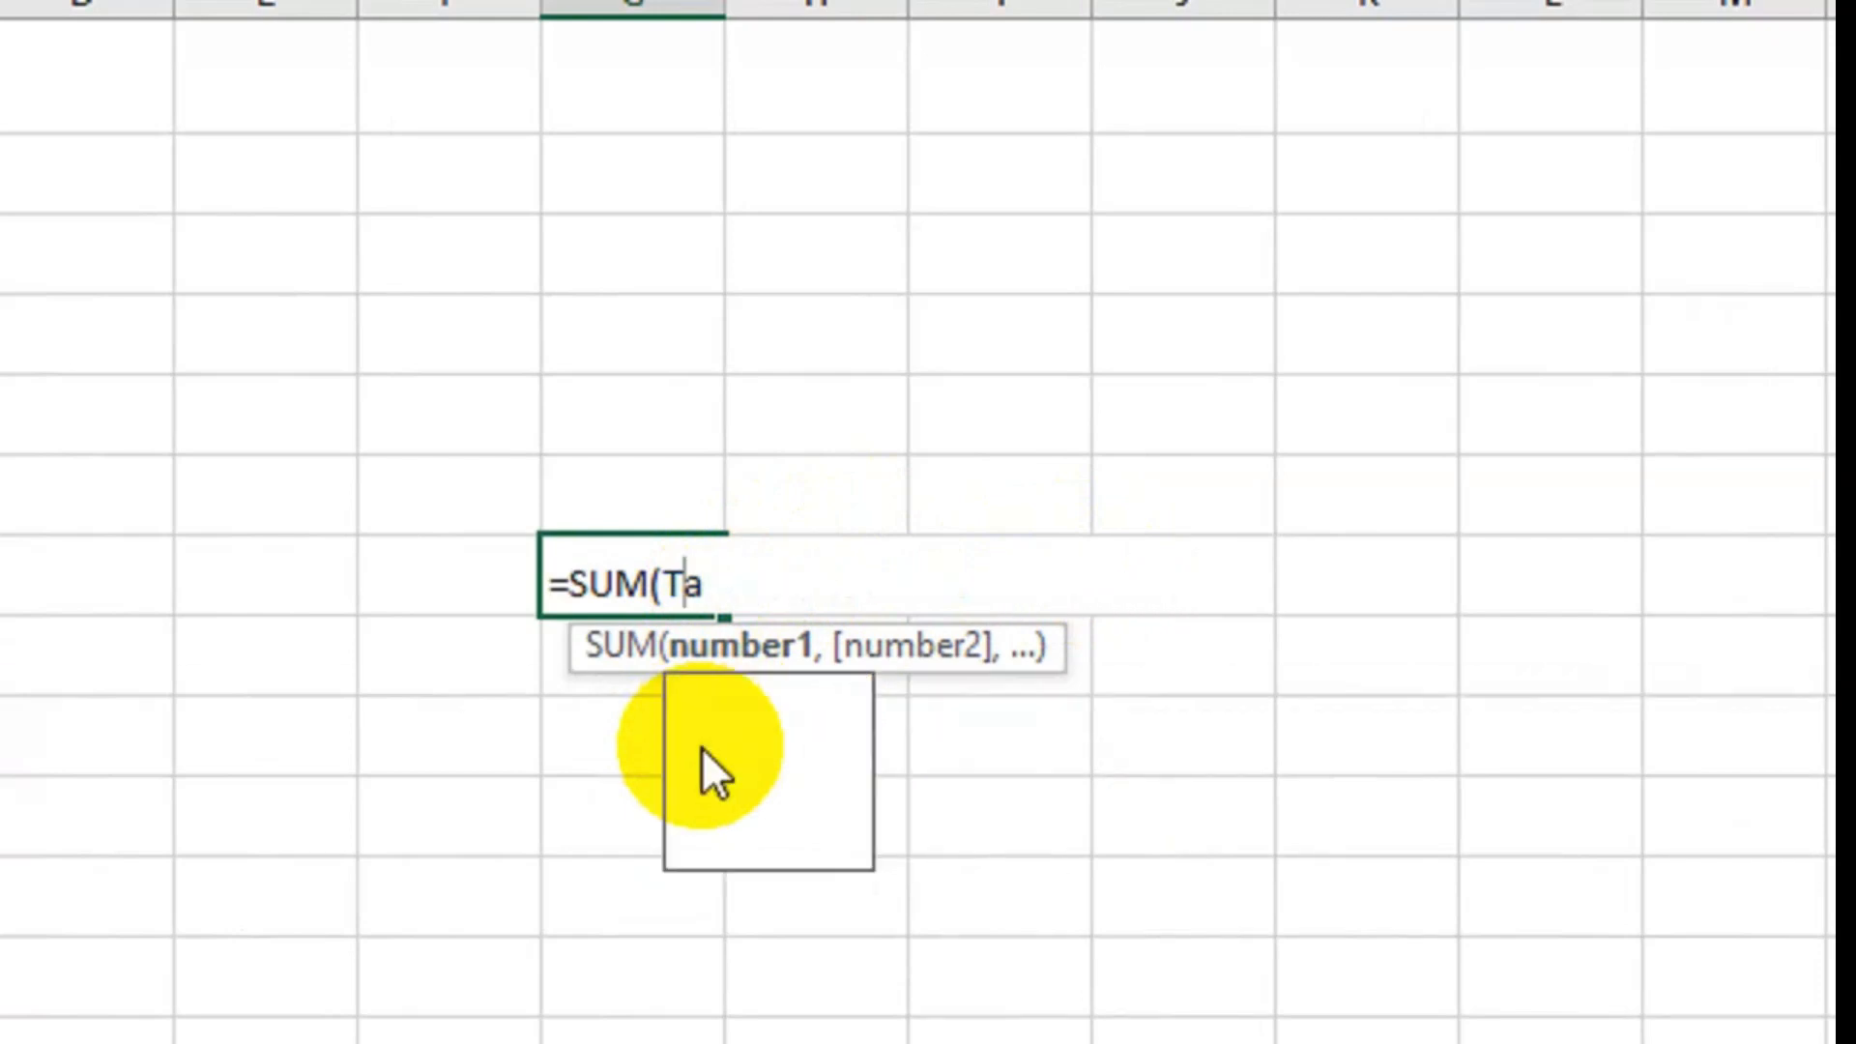
pyautogui.press('BackSpace')
pyautogui.press('BackSpace')
pyautogui.press('BackSpace')
pyautogui.press('BackSpace')
pyautogui.press('BackSpace')
pyautogui.press('BackSpace')
pyautogui.press('BackSpace')
pyautogui.press('Return')
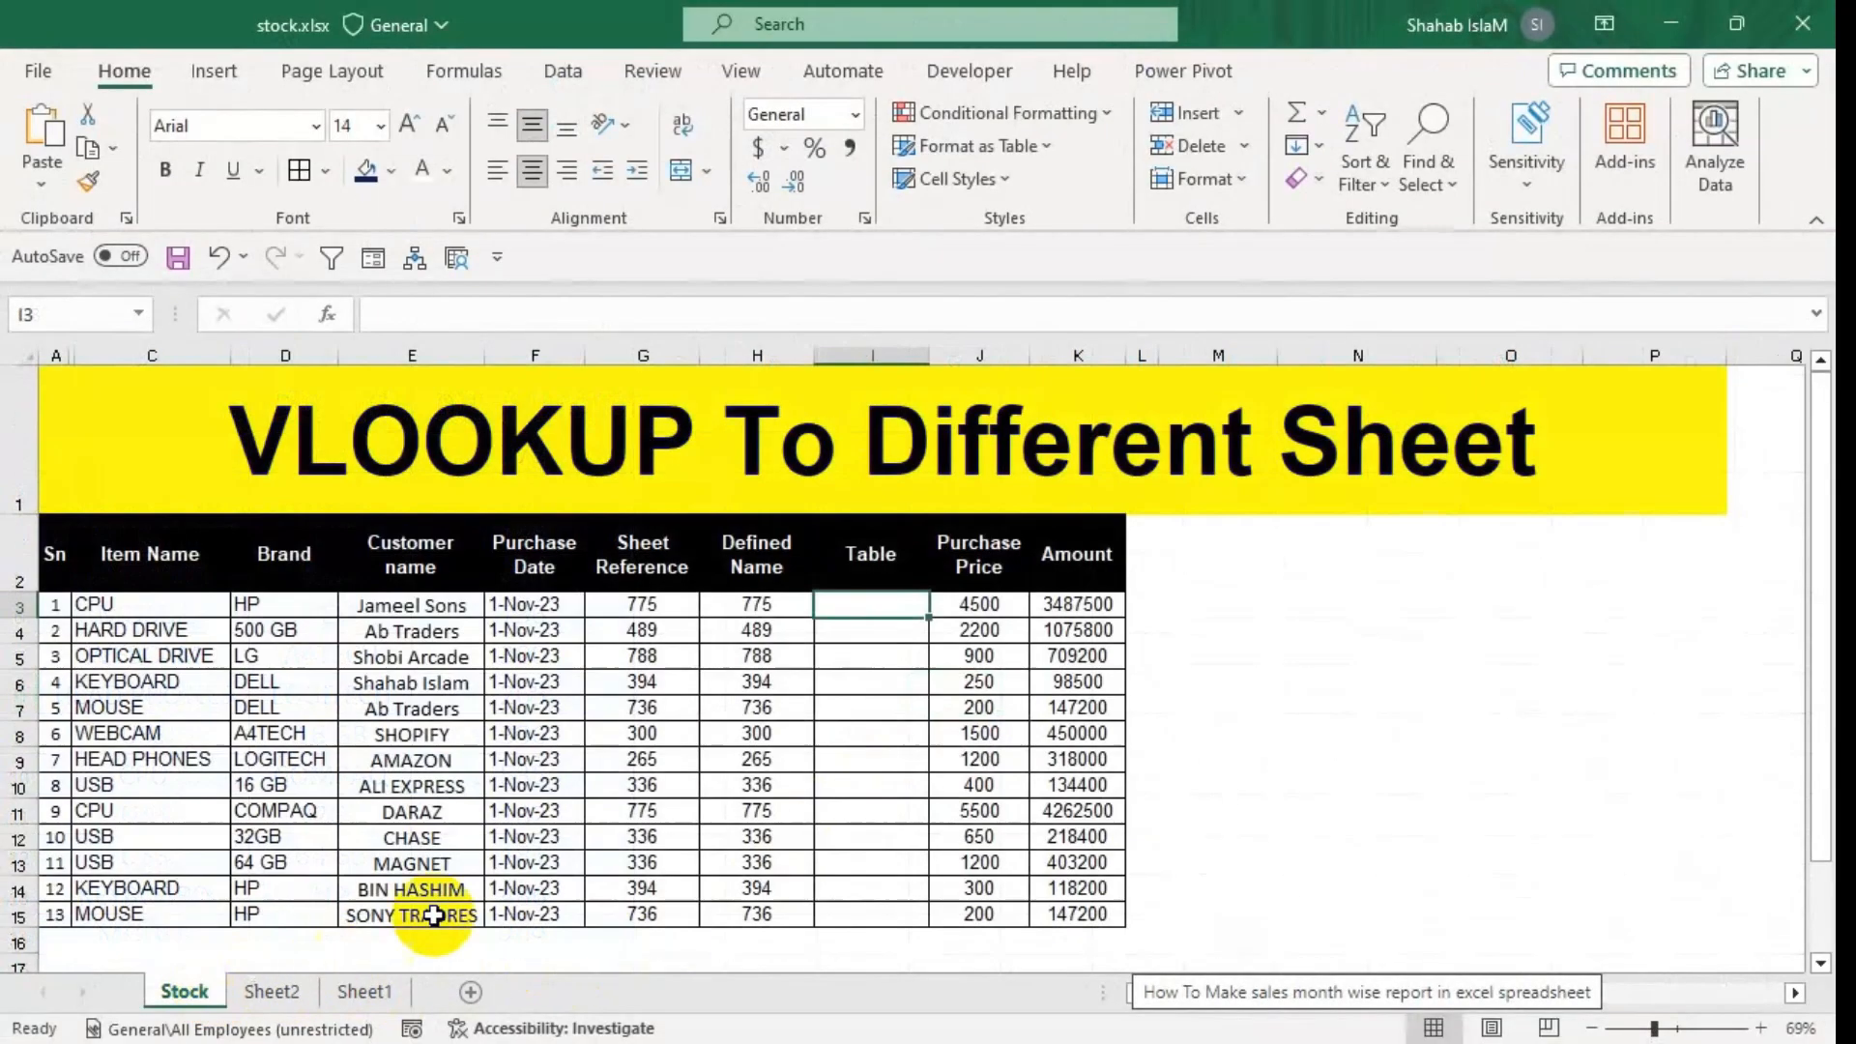
pyautogui.click(185, 991)
pyautogui.click(889, 606)
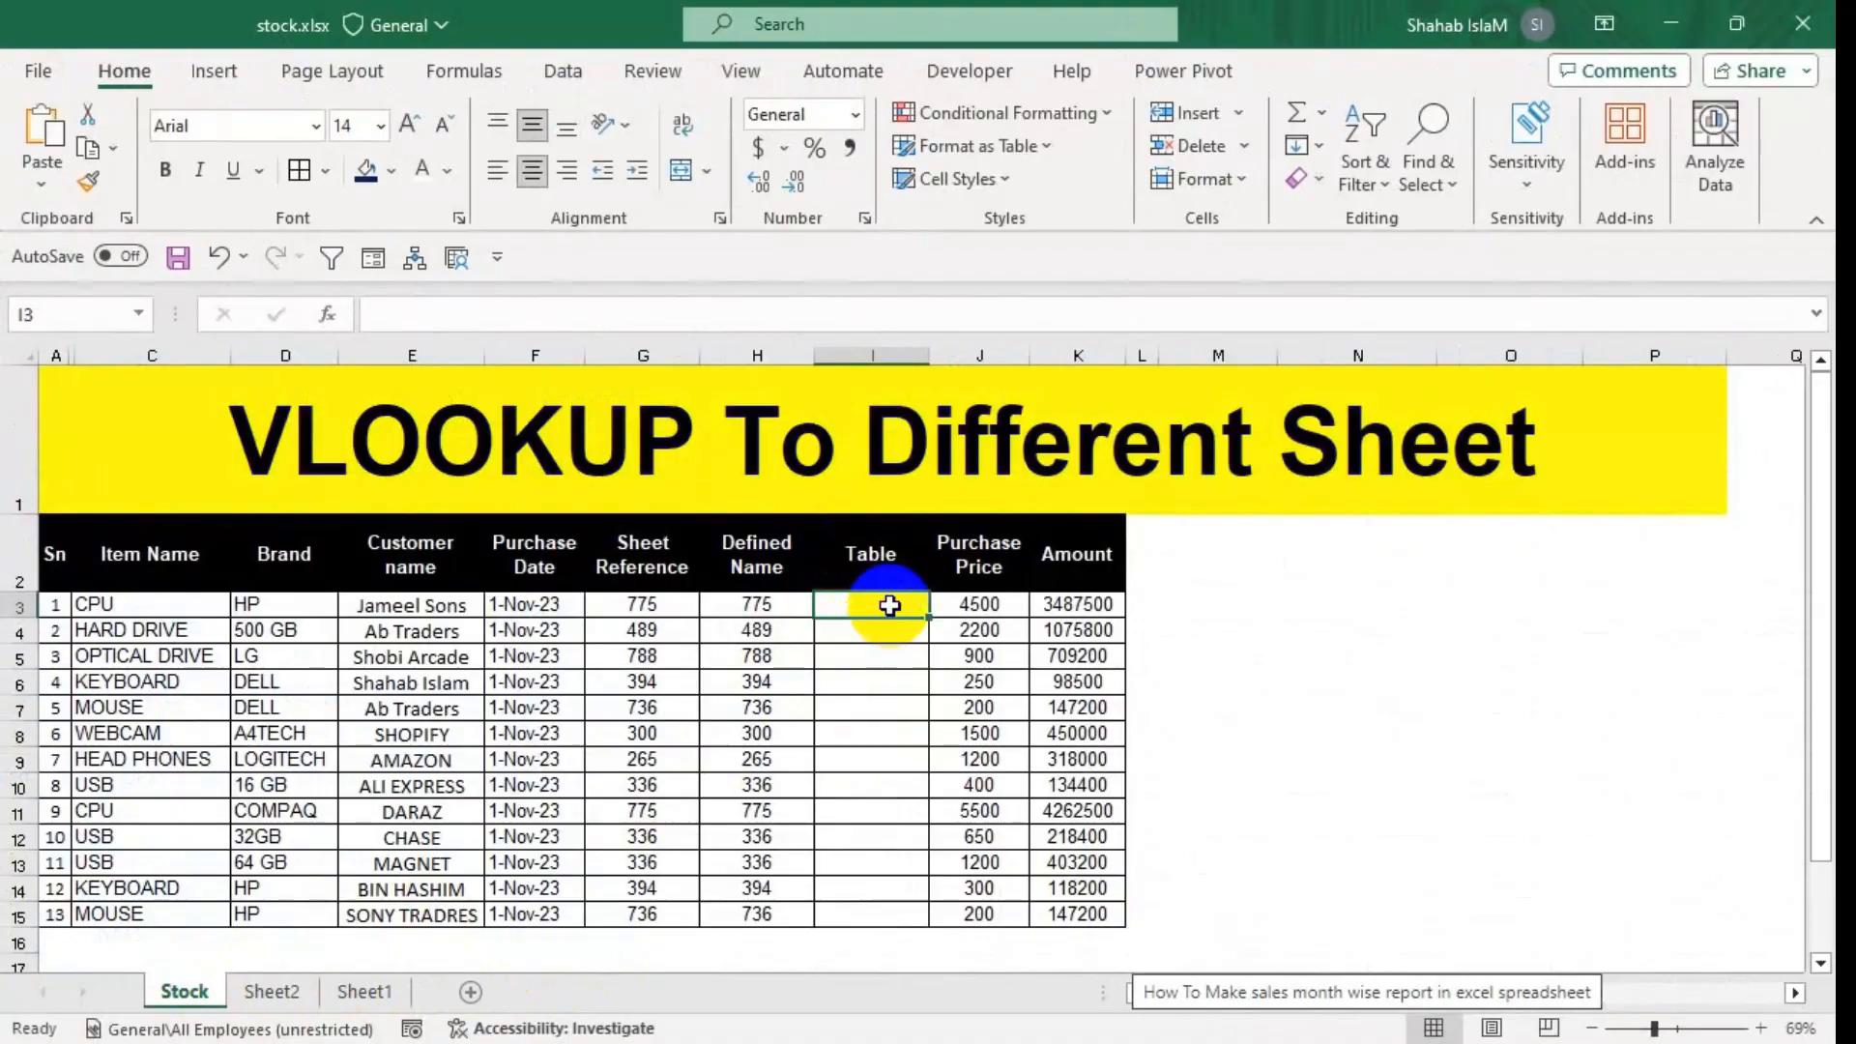
pyautogui.write('=vl')
pyautogui.press('Tab')
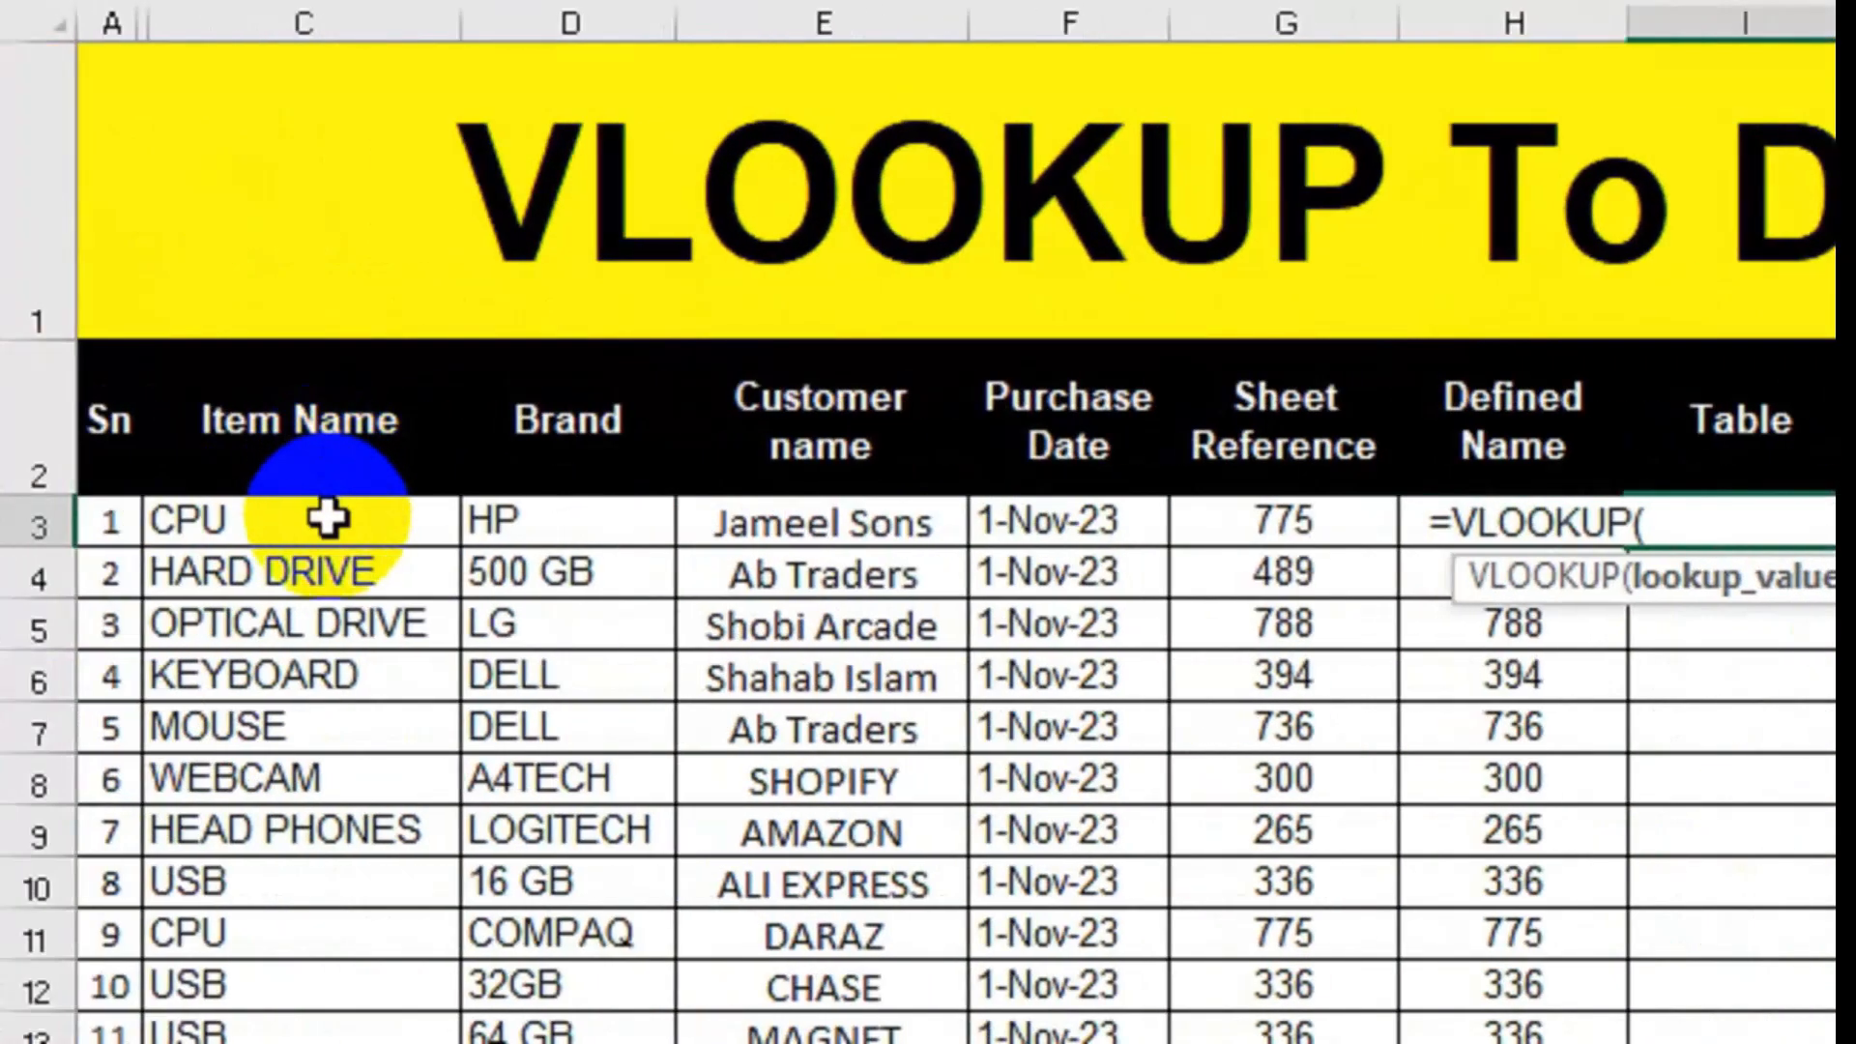
pyautogui.click(323, 520)
pyautogui.write(',')
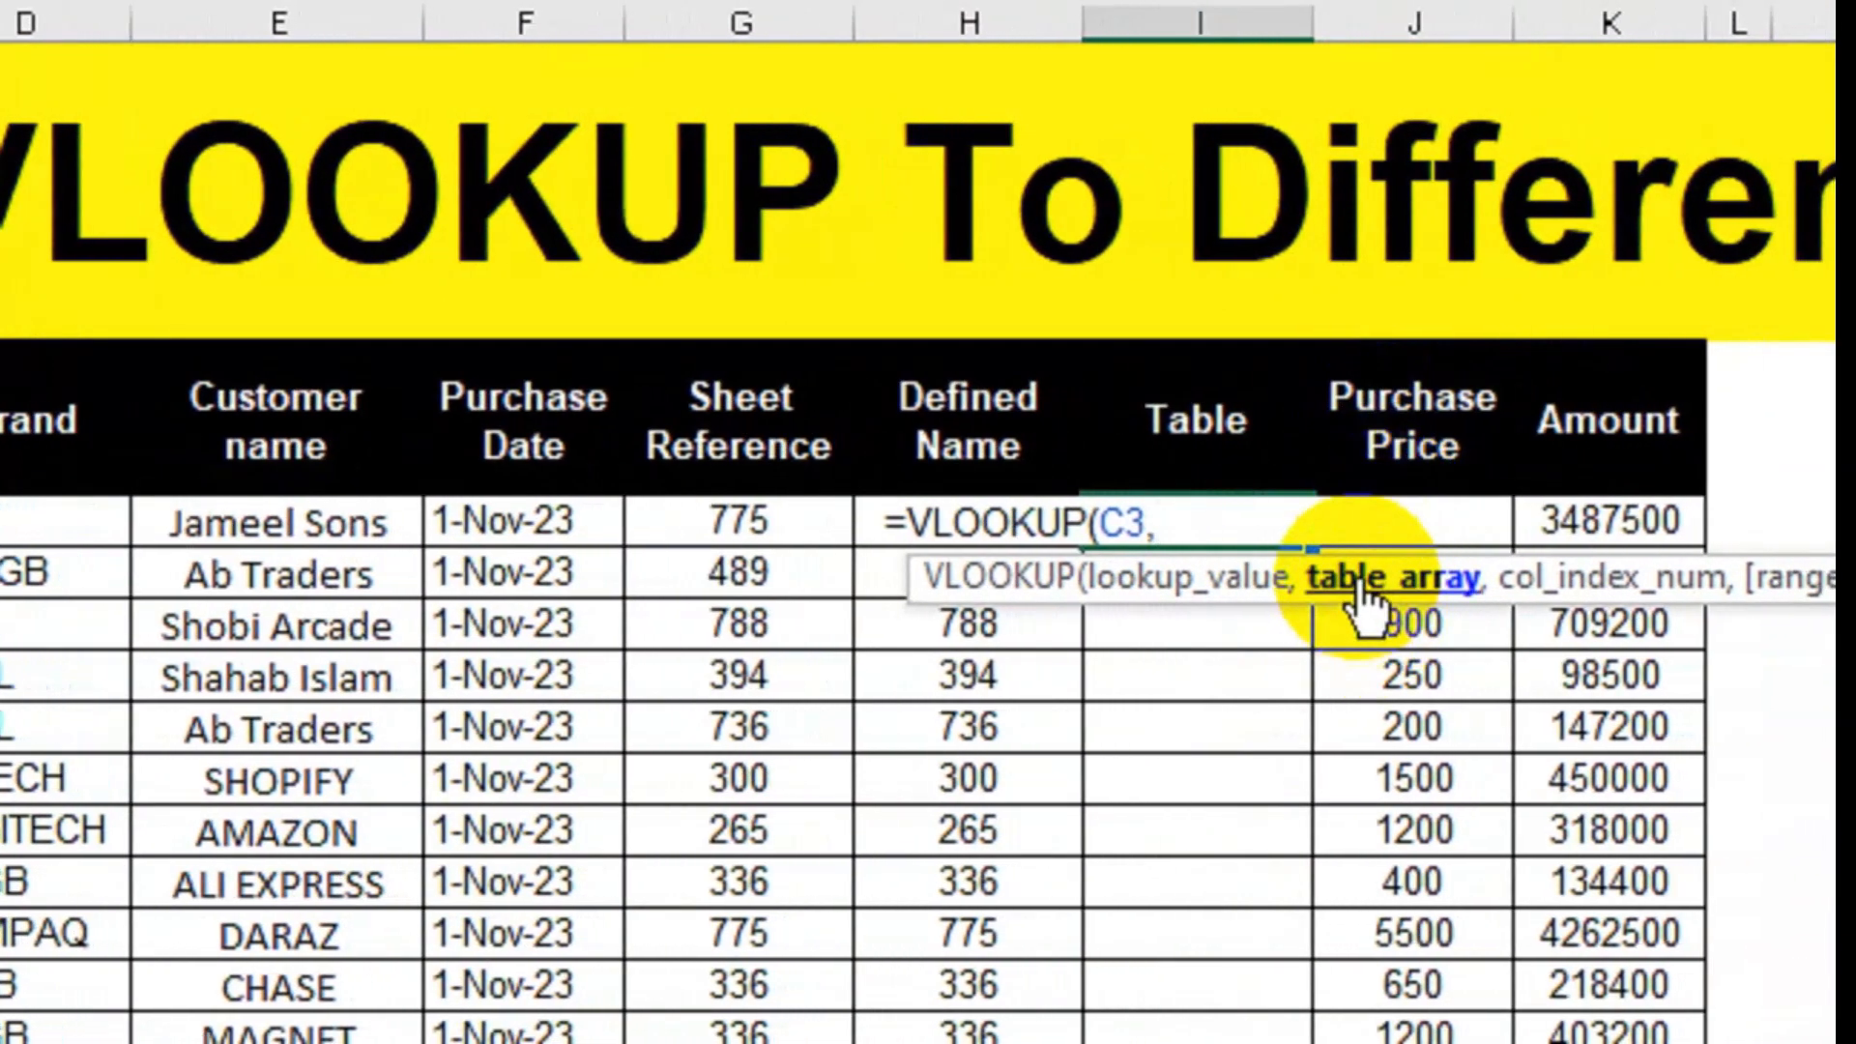
pyautogui.press('BackSpace')
pyautogui.press('BackSpace')
pyautogui.press('BackSpace')
pyautogui.press('BackSpace')
pyautogui.press('BackSpace')
pyautogui.press('BackSpace')
pyautogui.press('BackSpace')
pyautogui.press('BackSpace')
pyautogui.press('BackSpace')
pyautogui.press('BackSpace')
pyautogui.press('BackSpace')
pyautogui.press('BackSpace')
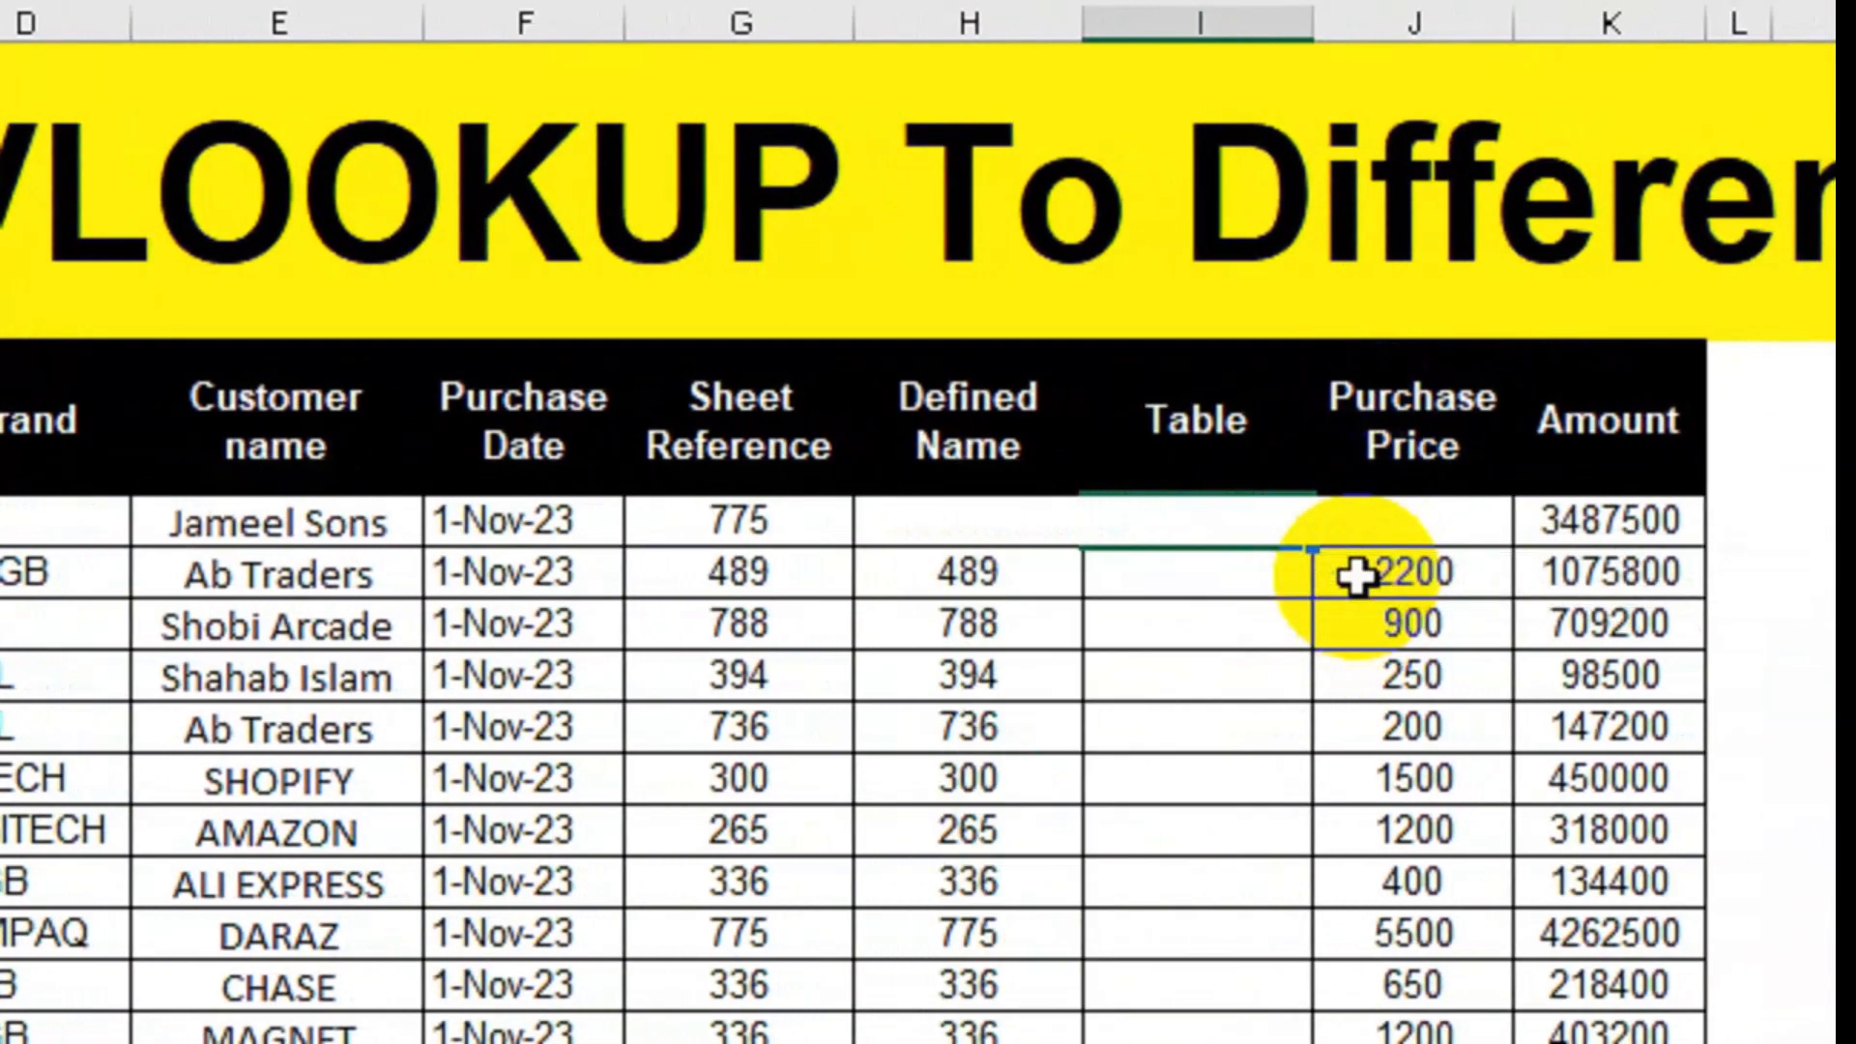
pyautogui.press('Return')
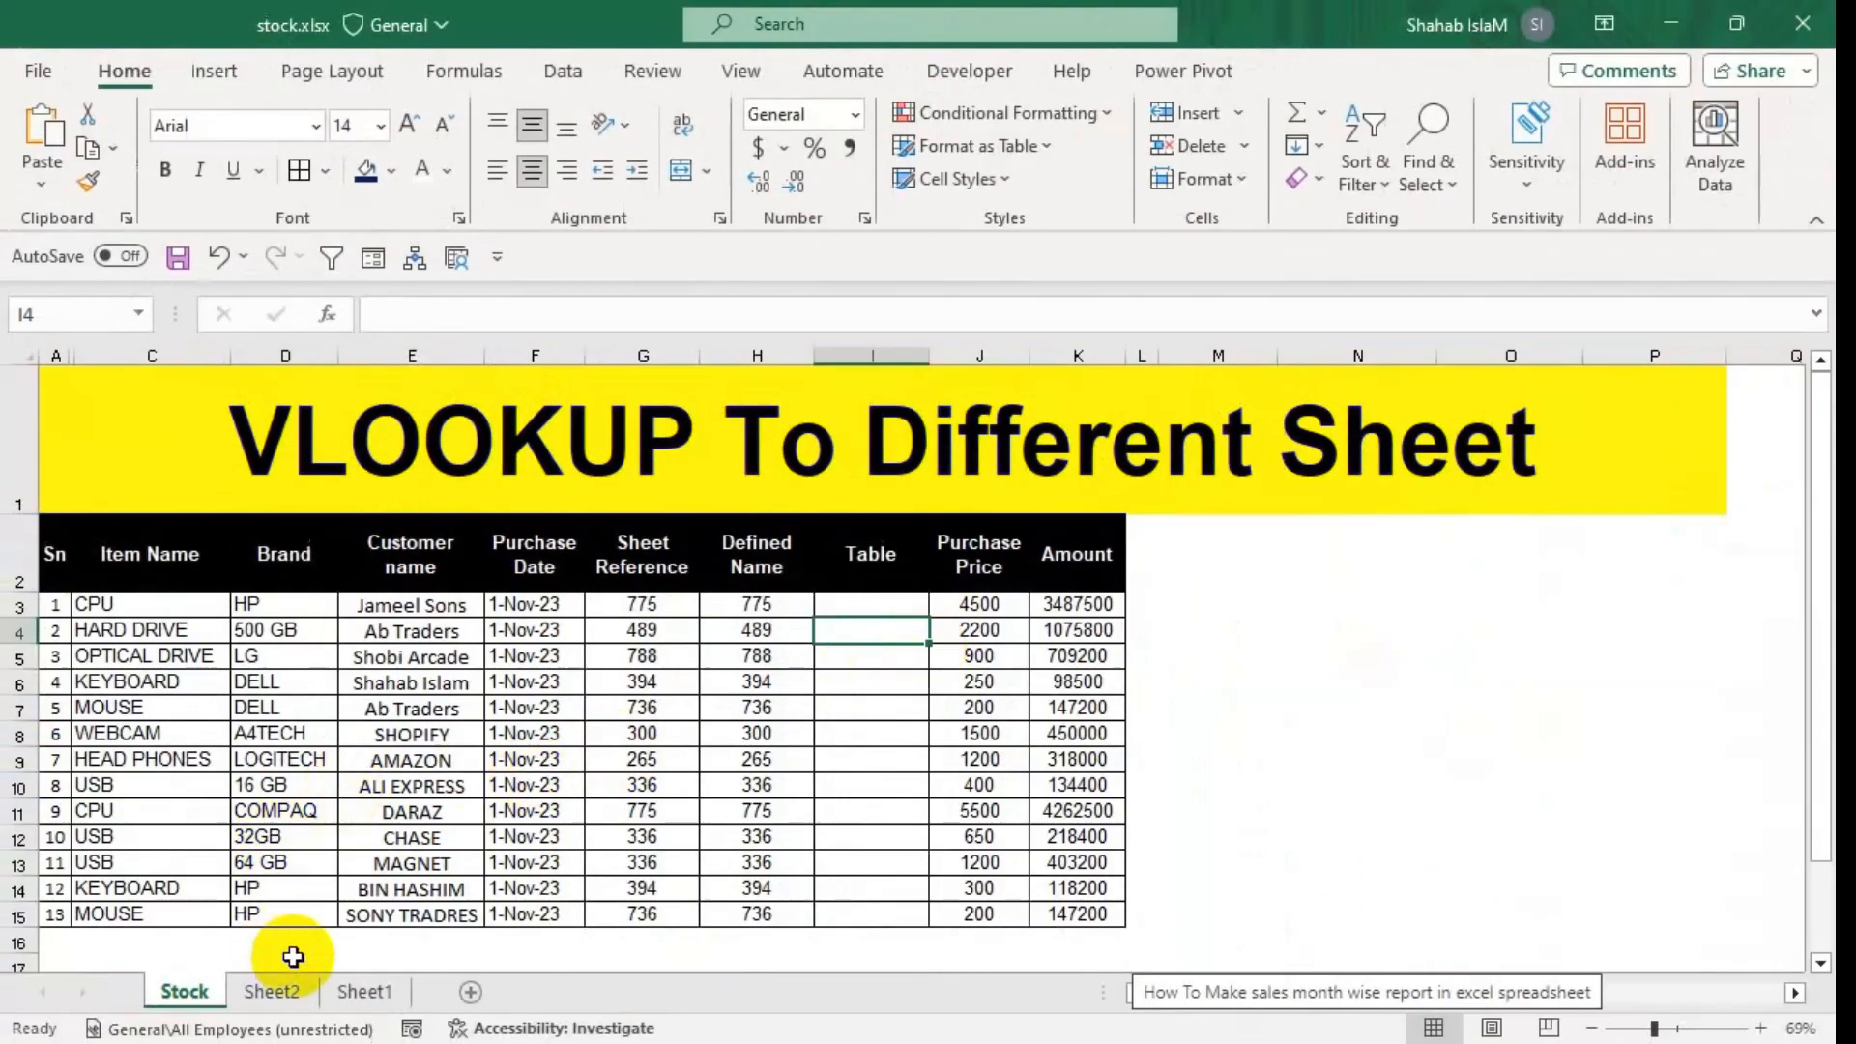
# - Select a cell in the Sheet2 item table and check the table's name in its design settings
pyautogui.click(271, 992)
pyautogui.click(308, 578)
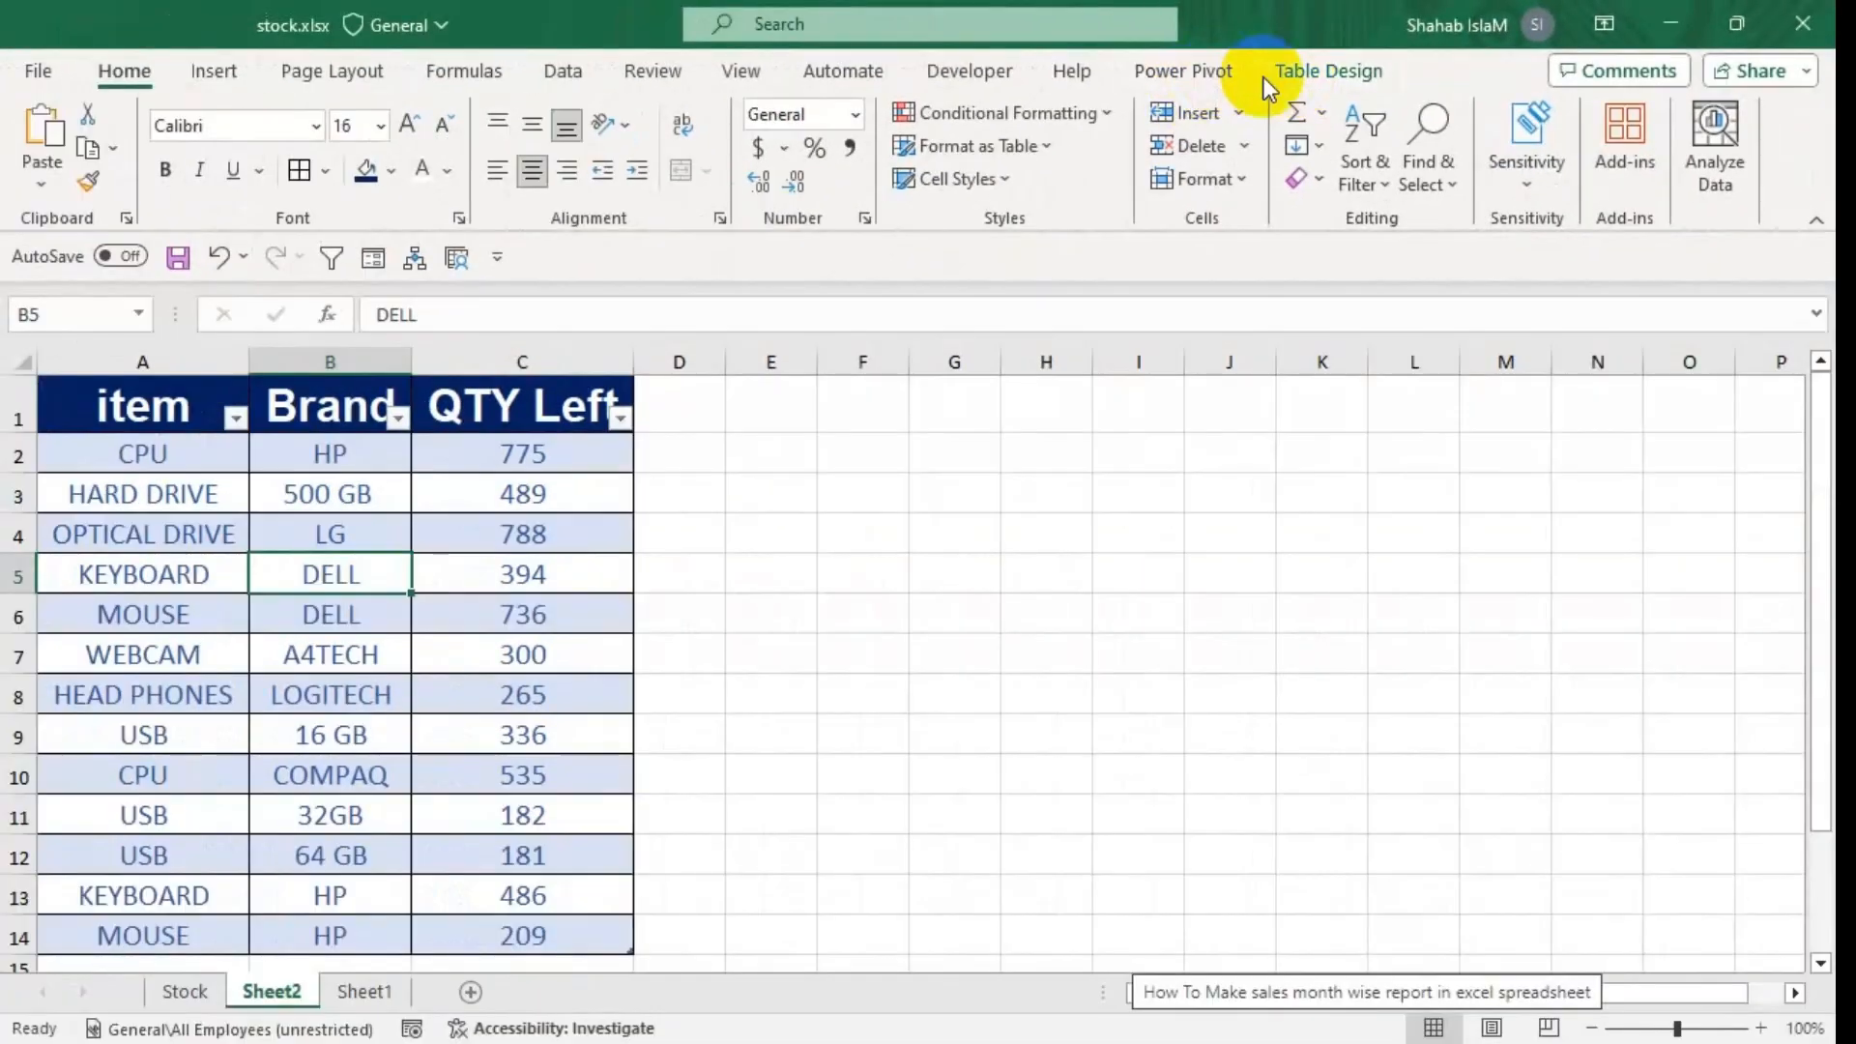
pyautogui.click(1267, 76)
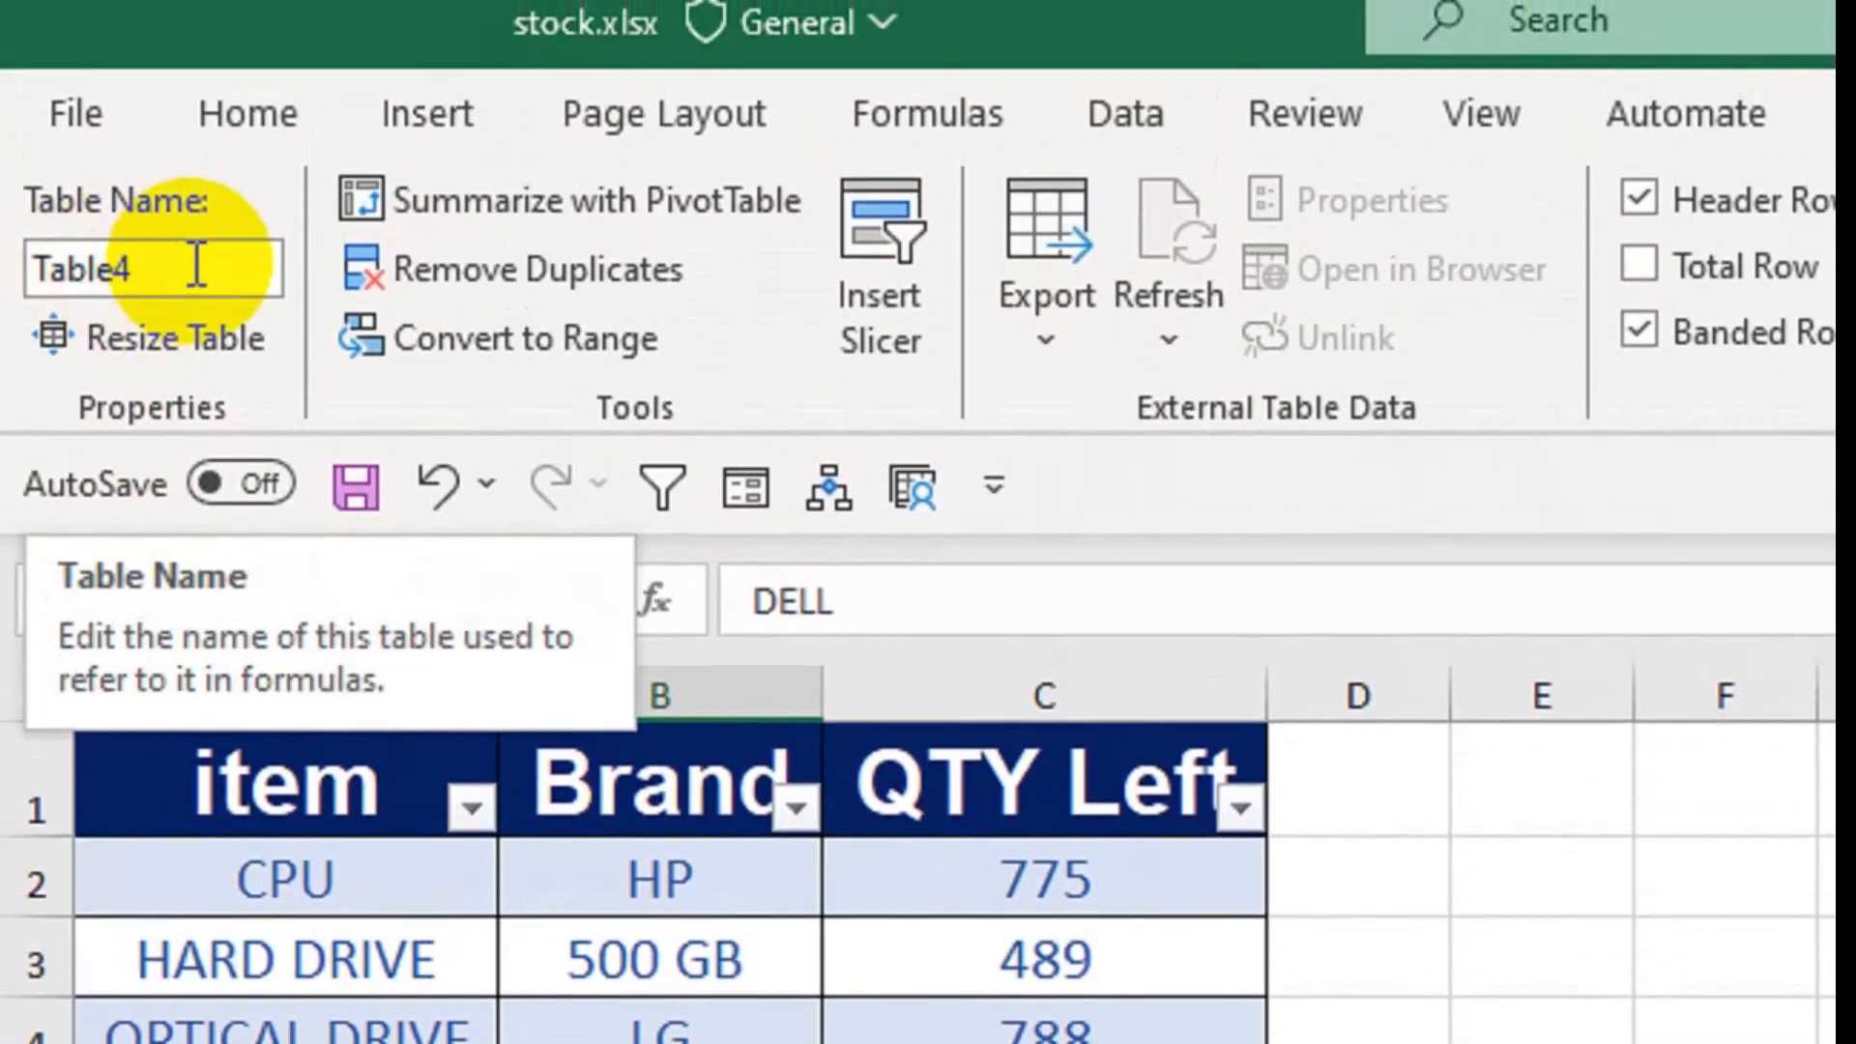
pyautogui.click(118, 266)
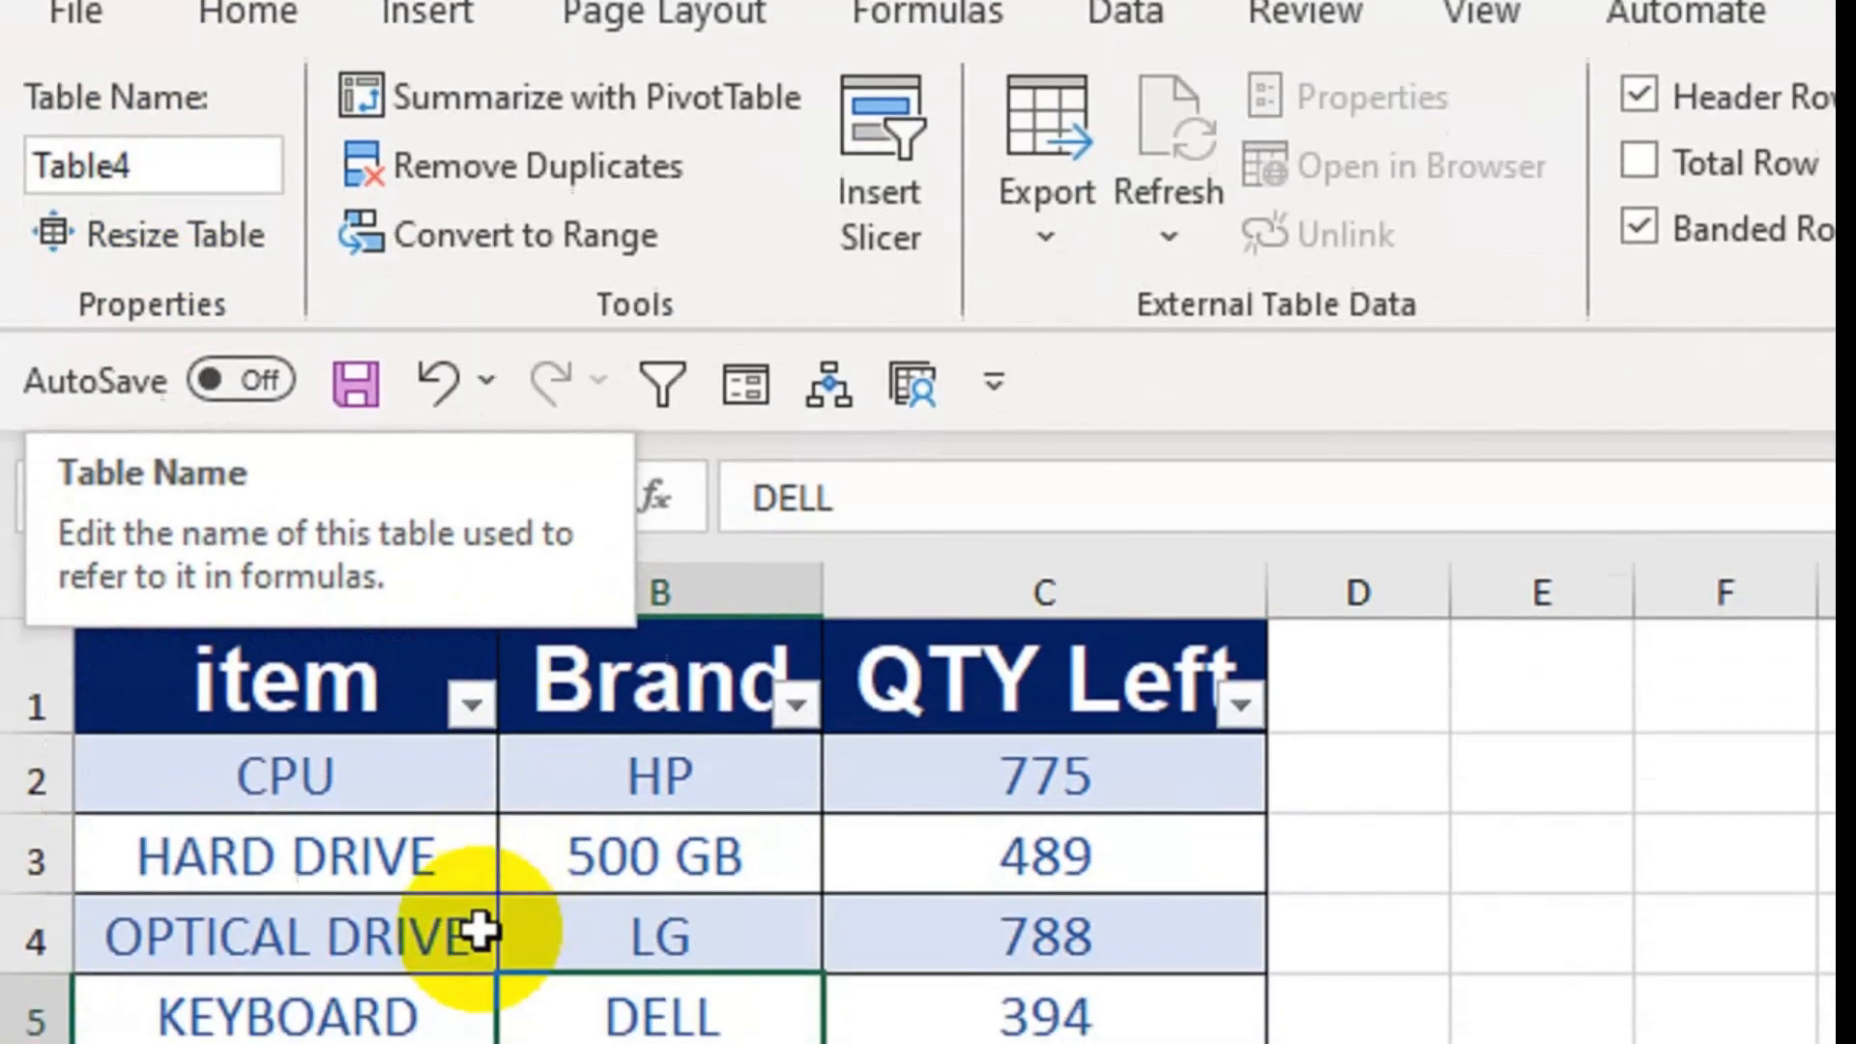
# - On the Stock sheet, start a VLOOKUP in I3 with lookup value C3 and Table4 as the table array
pyautogui.click(352, 933)
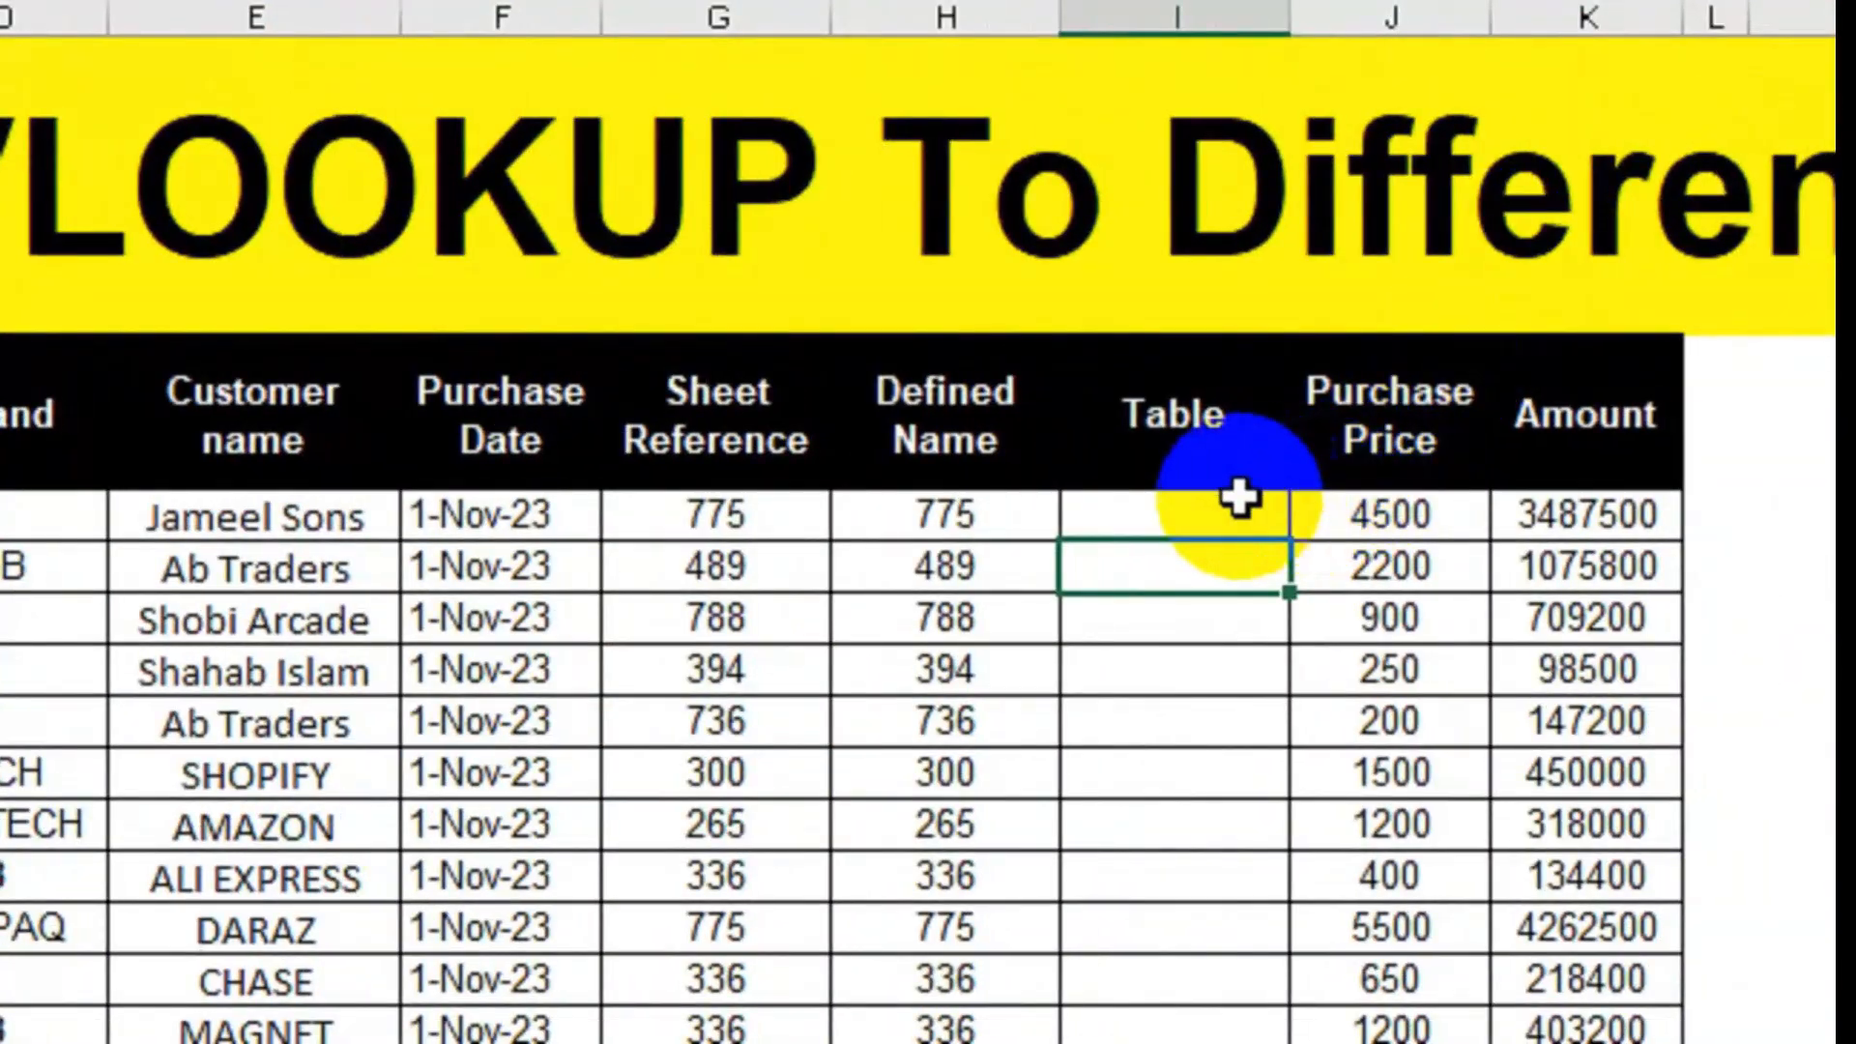
pyautogui.write('=vl')
pyautogui.press('Tab')
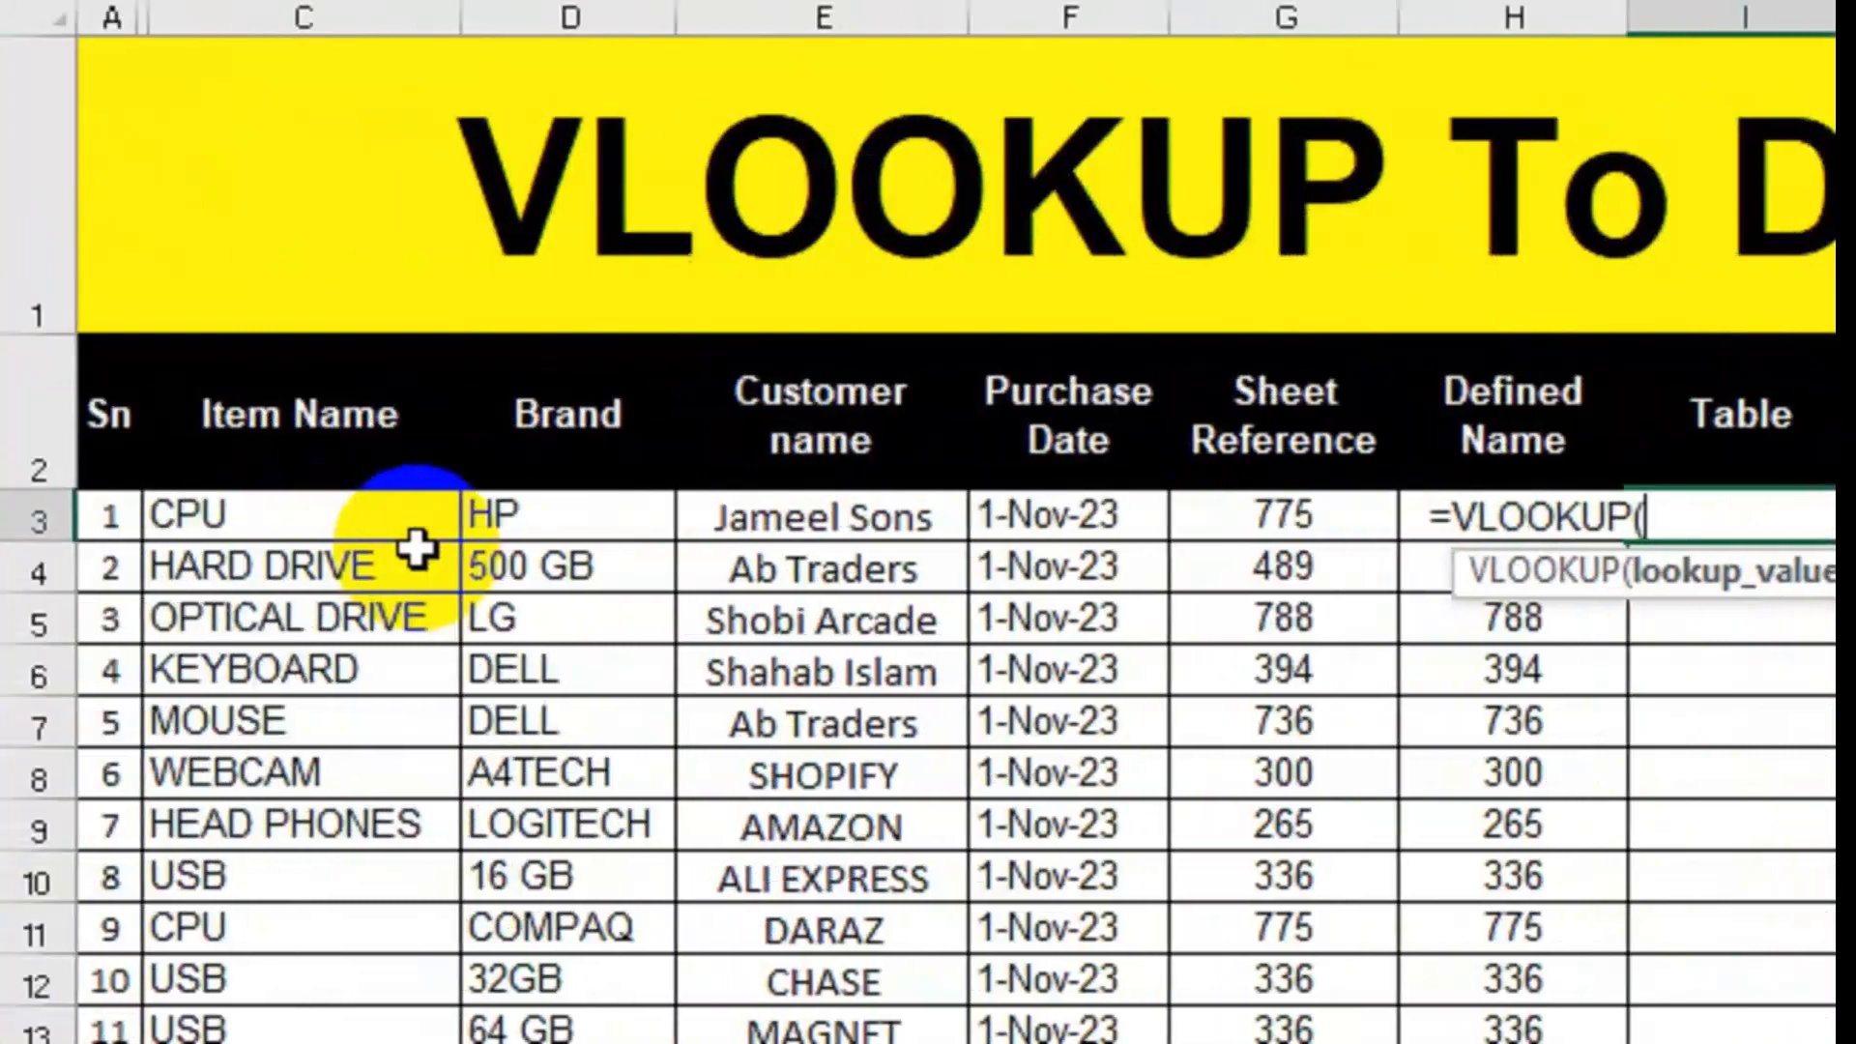
pyautogui.click(414, 534)
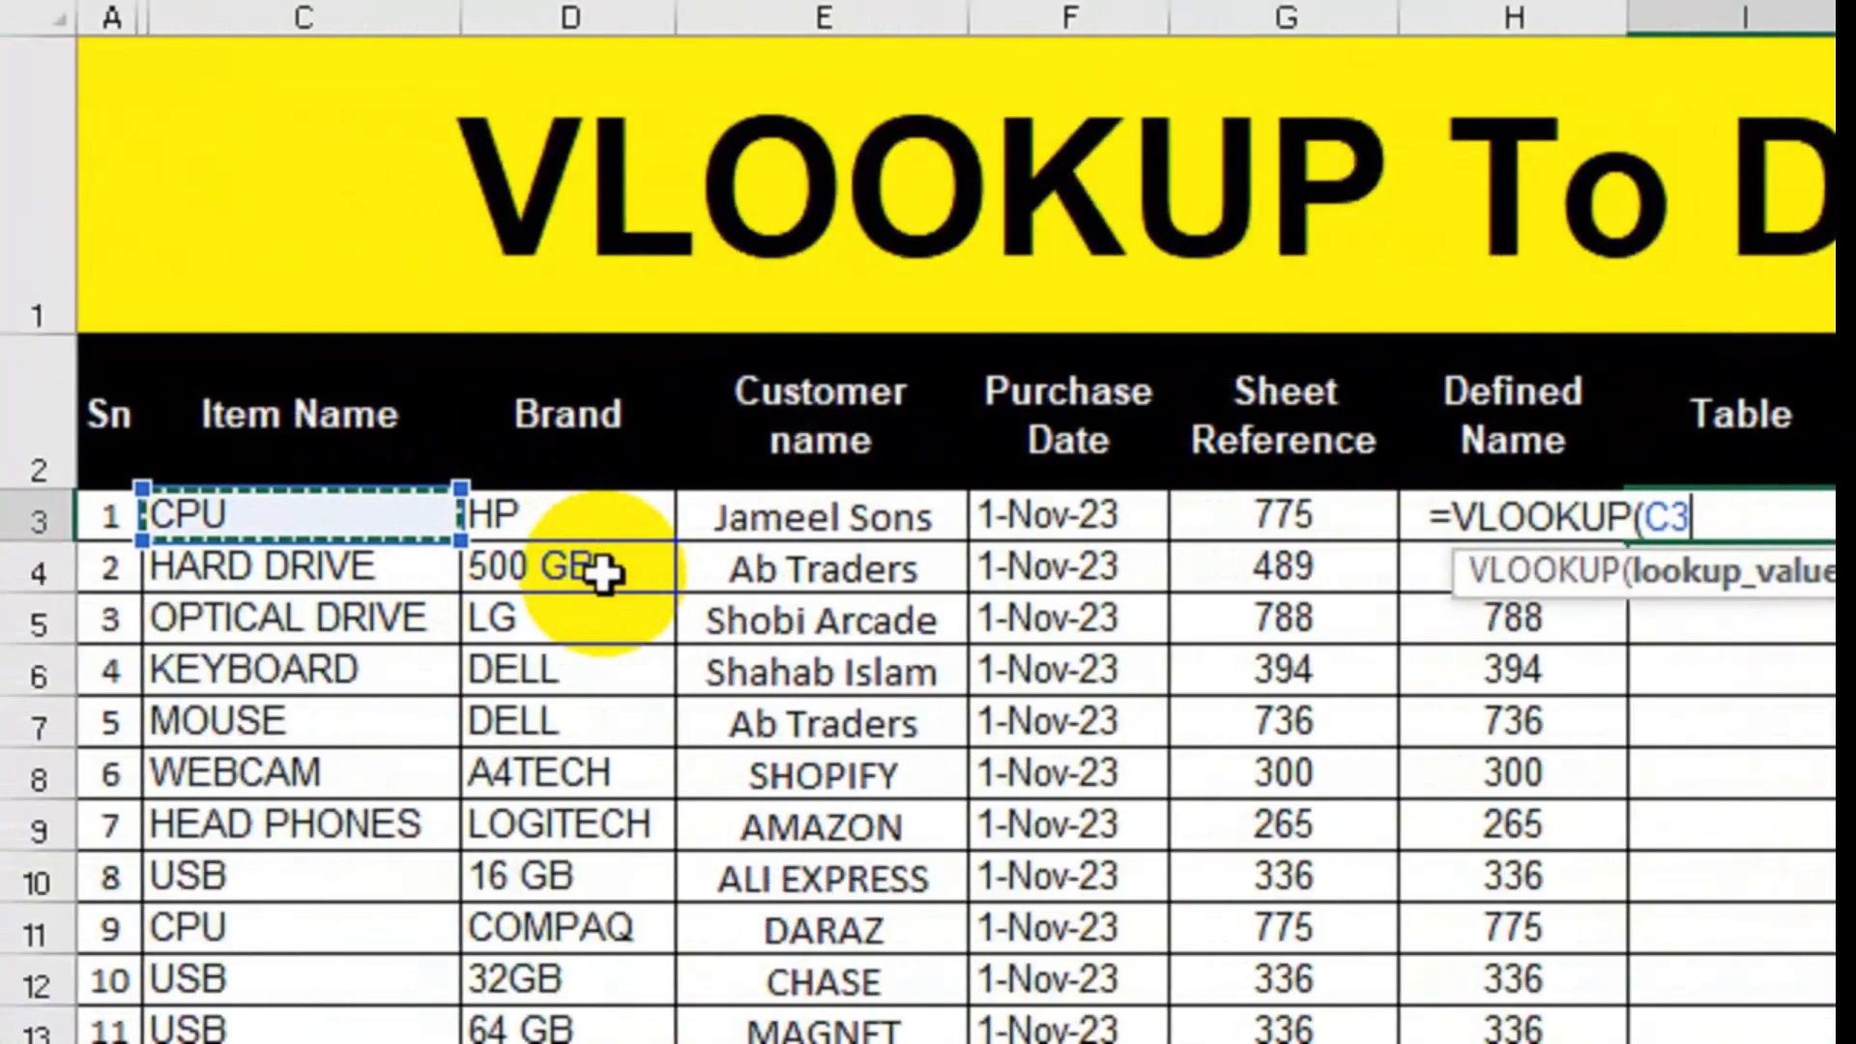
pyautogui.write(',')
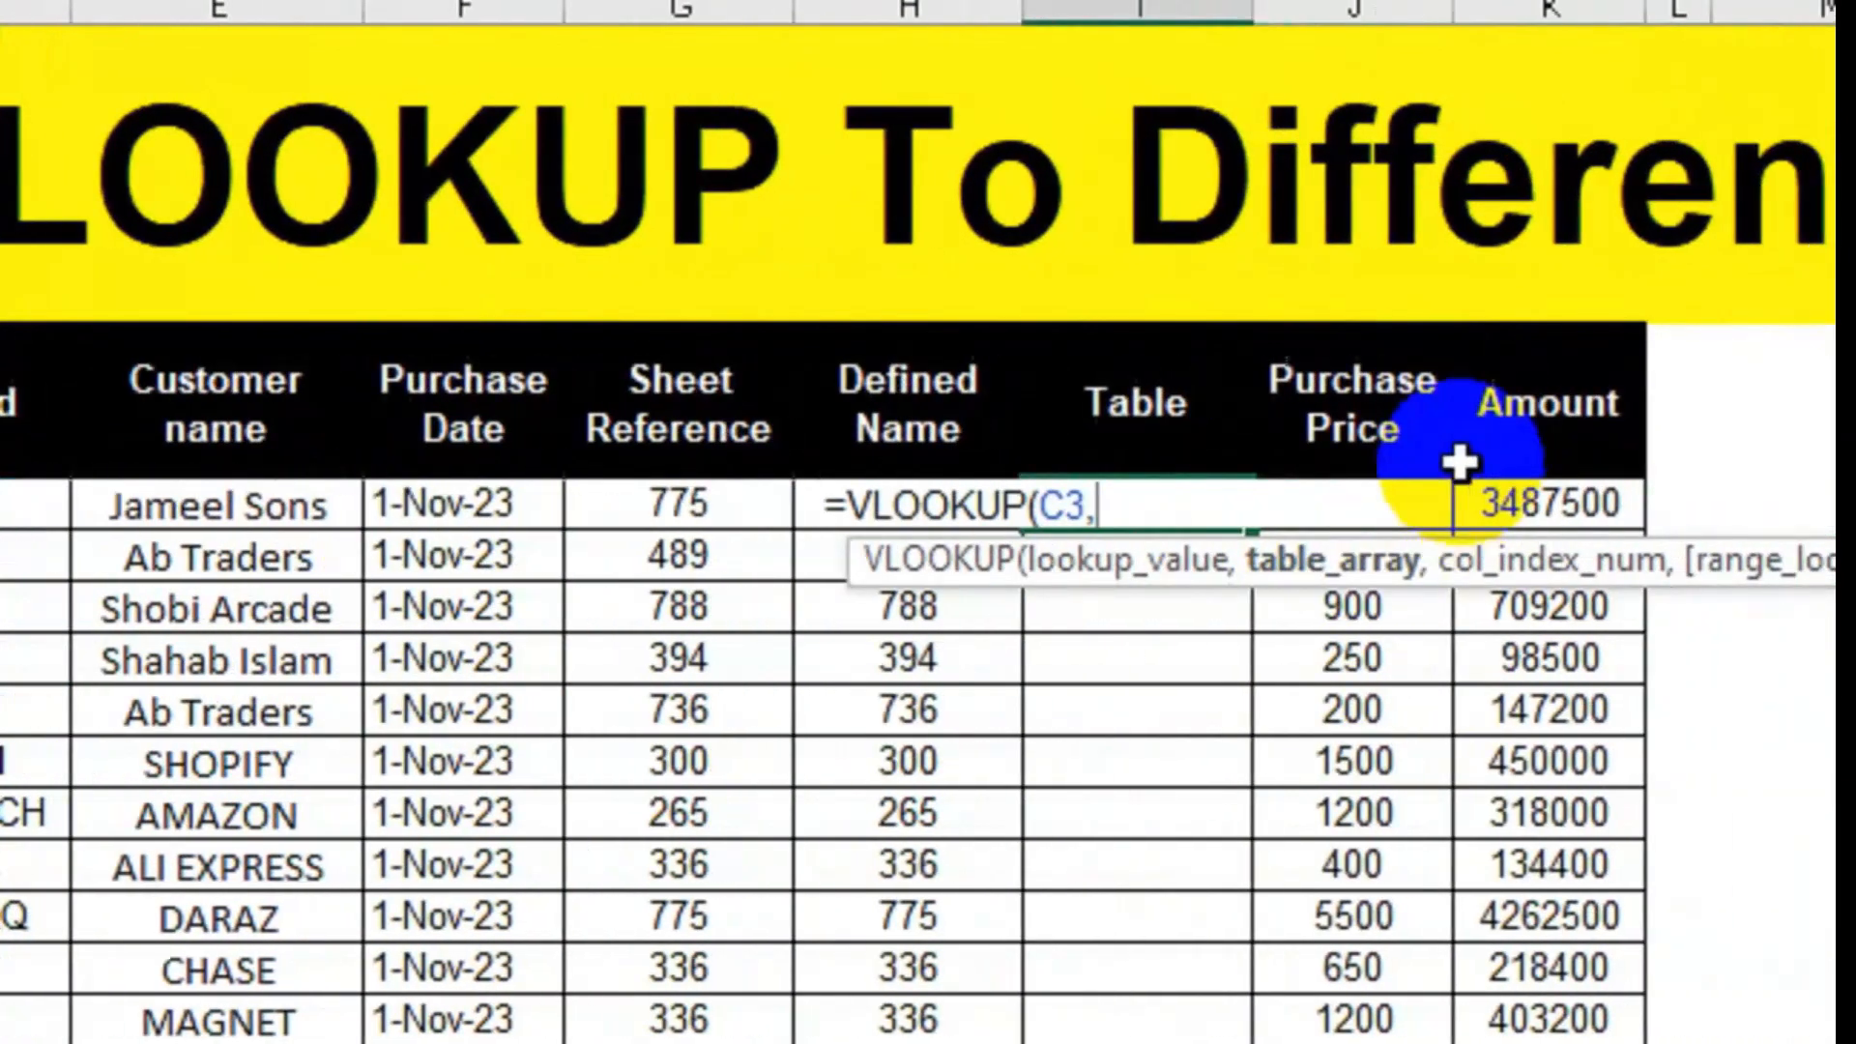
pyautogui.write('t')
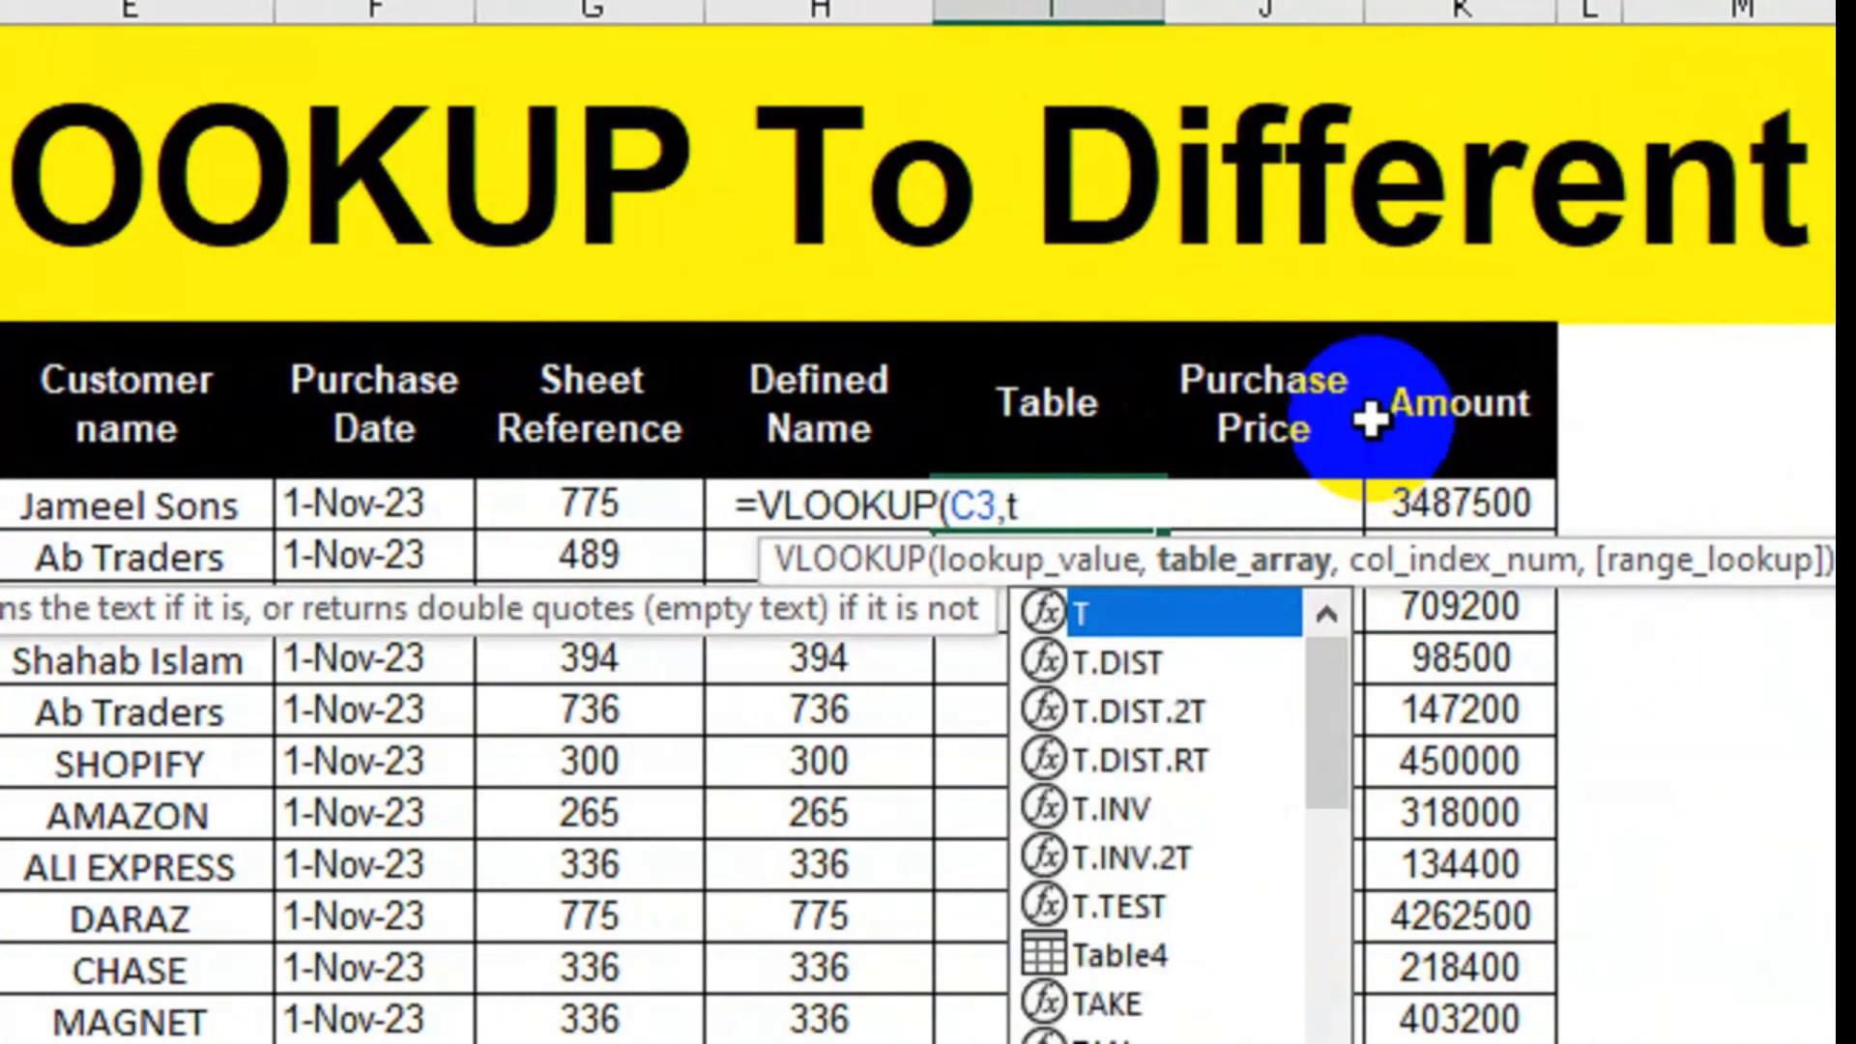
pyautogui.write('a')
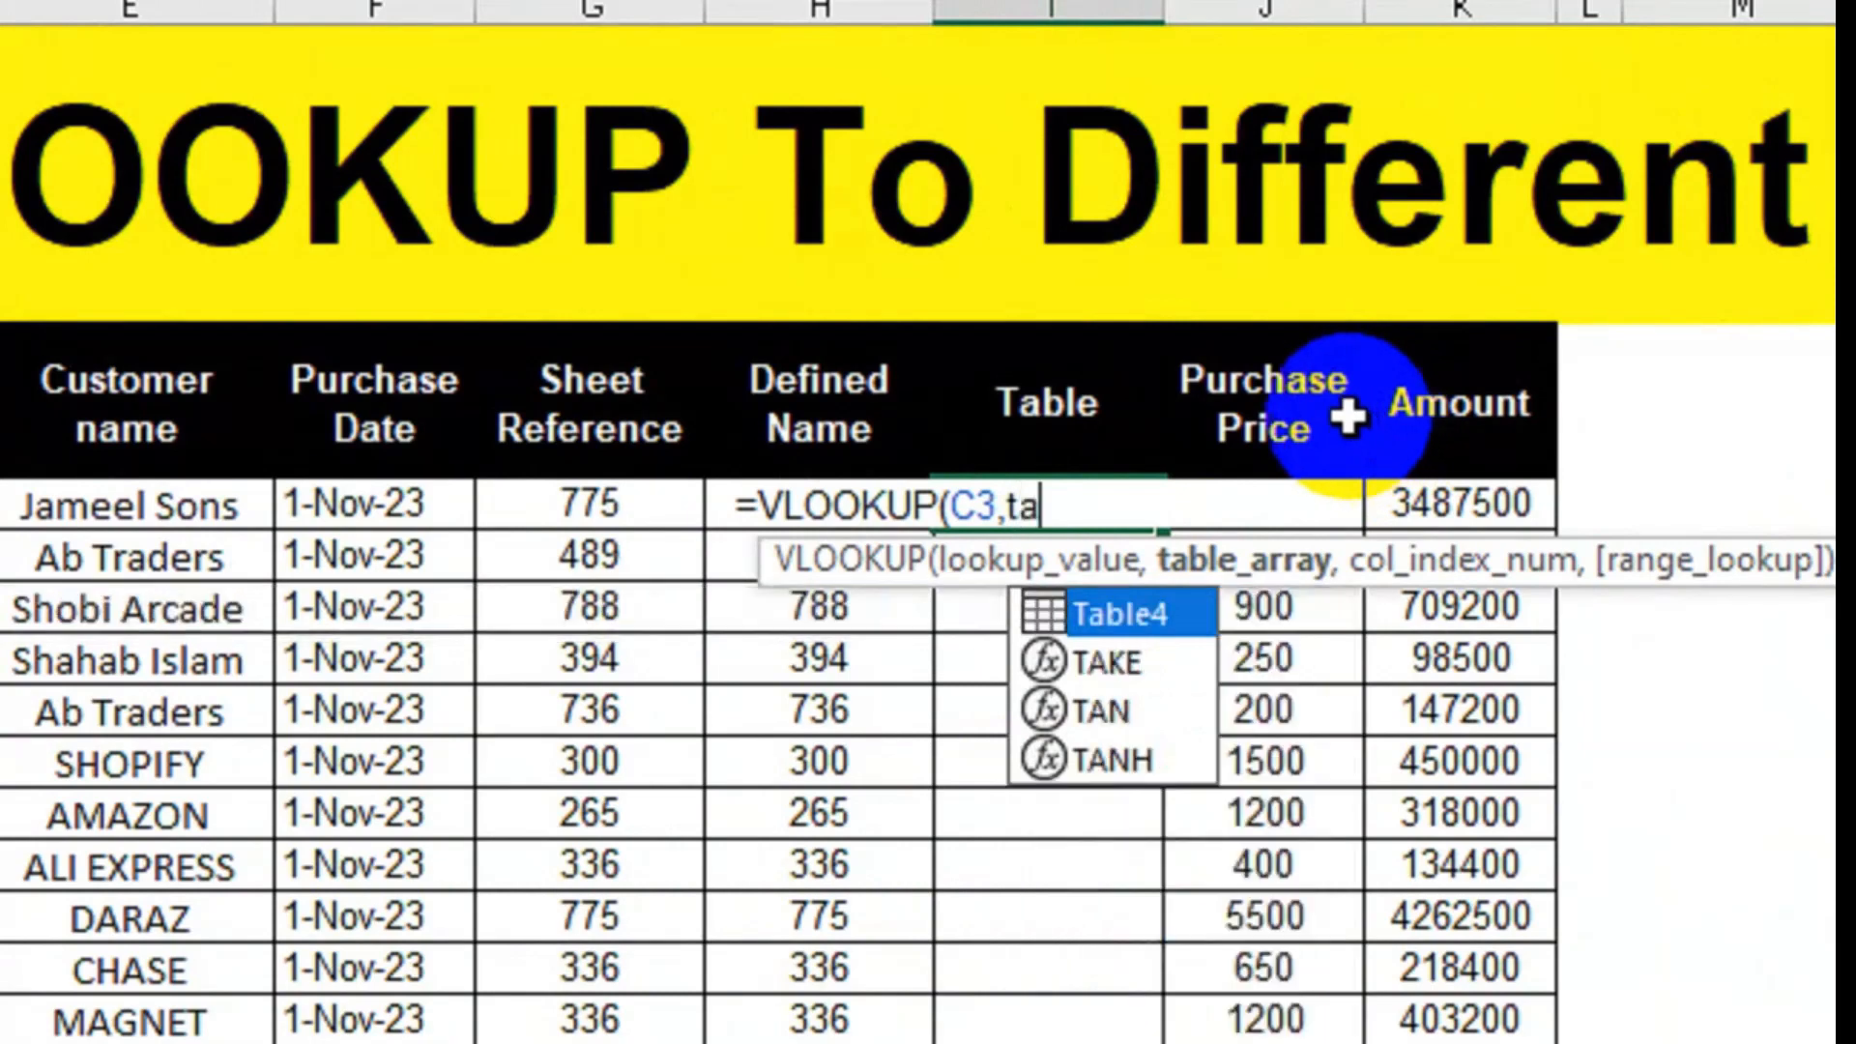
pyautogui.doubleClick(1139, 612)
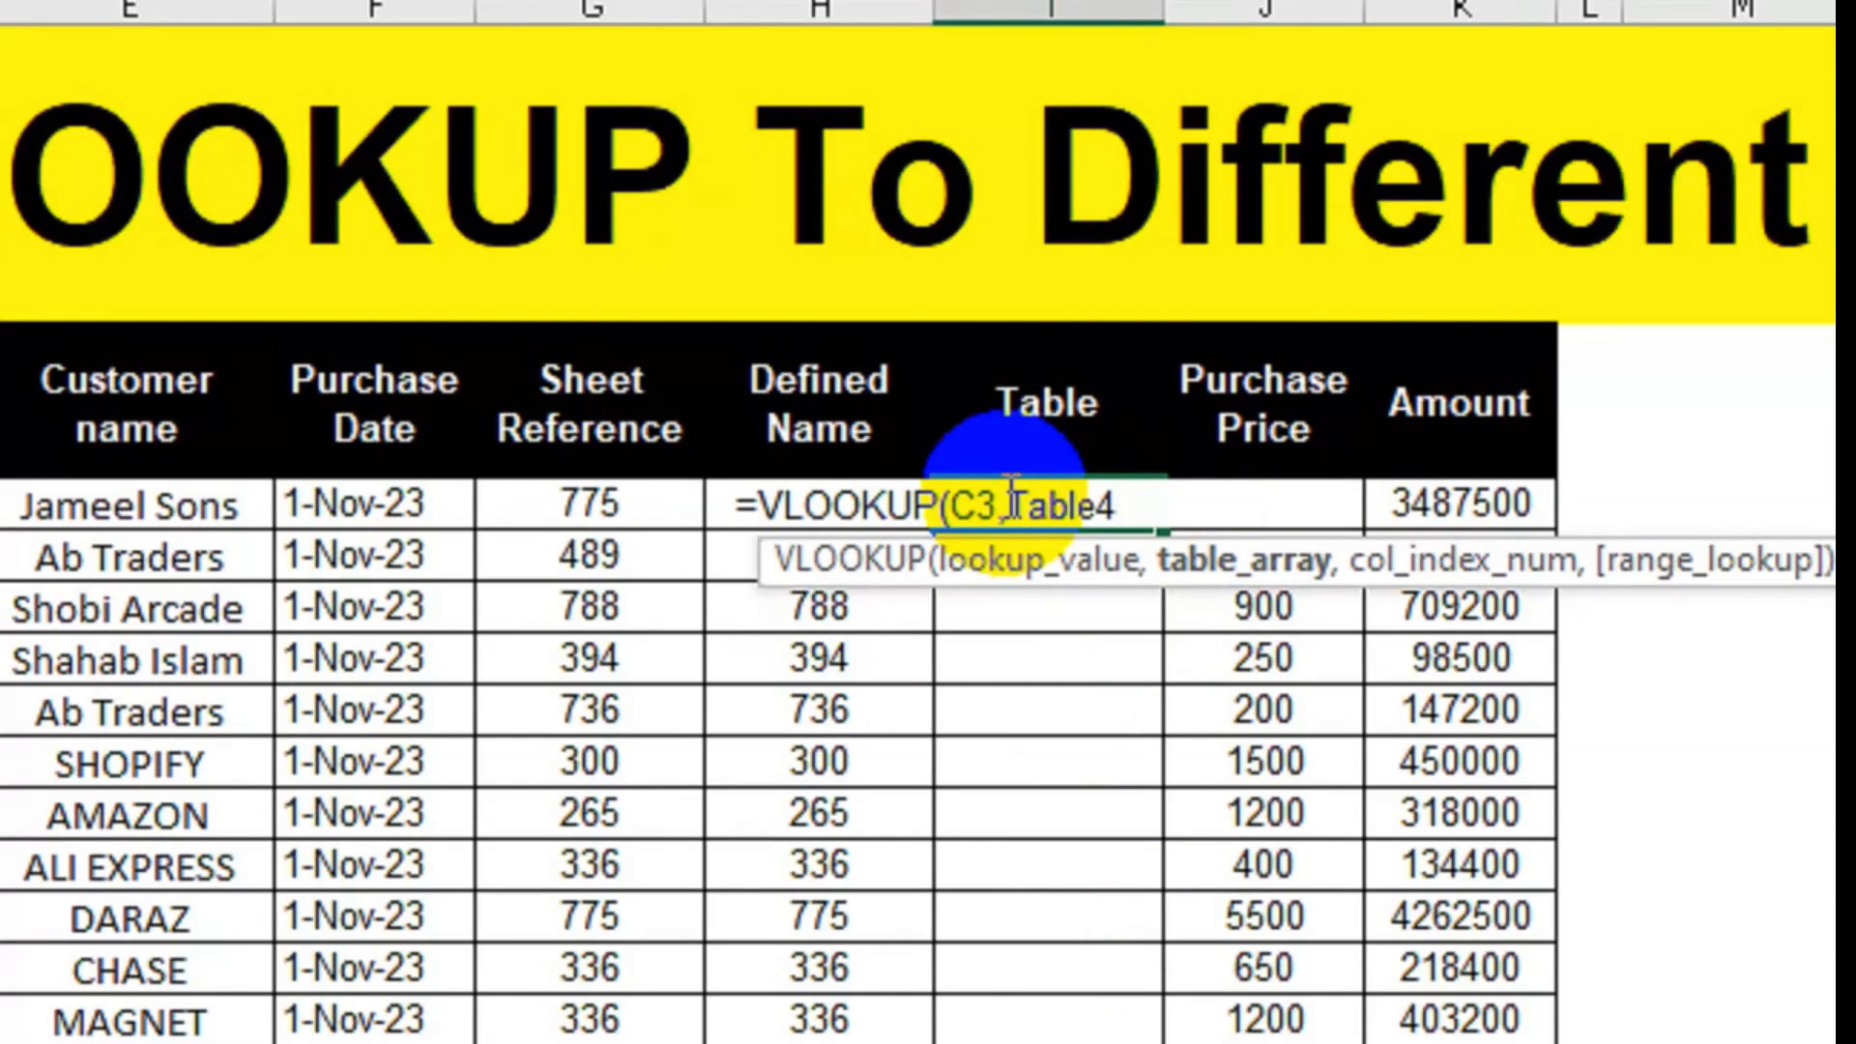
# - Limit the Table4 reference in the I3 lookup to its data cells with the #Data specifier
pyautogui.write('[')
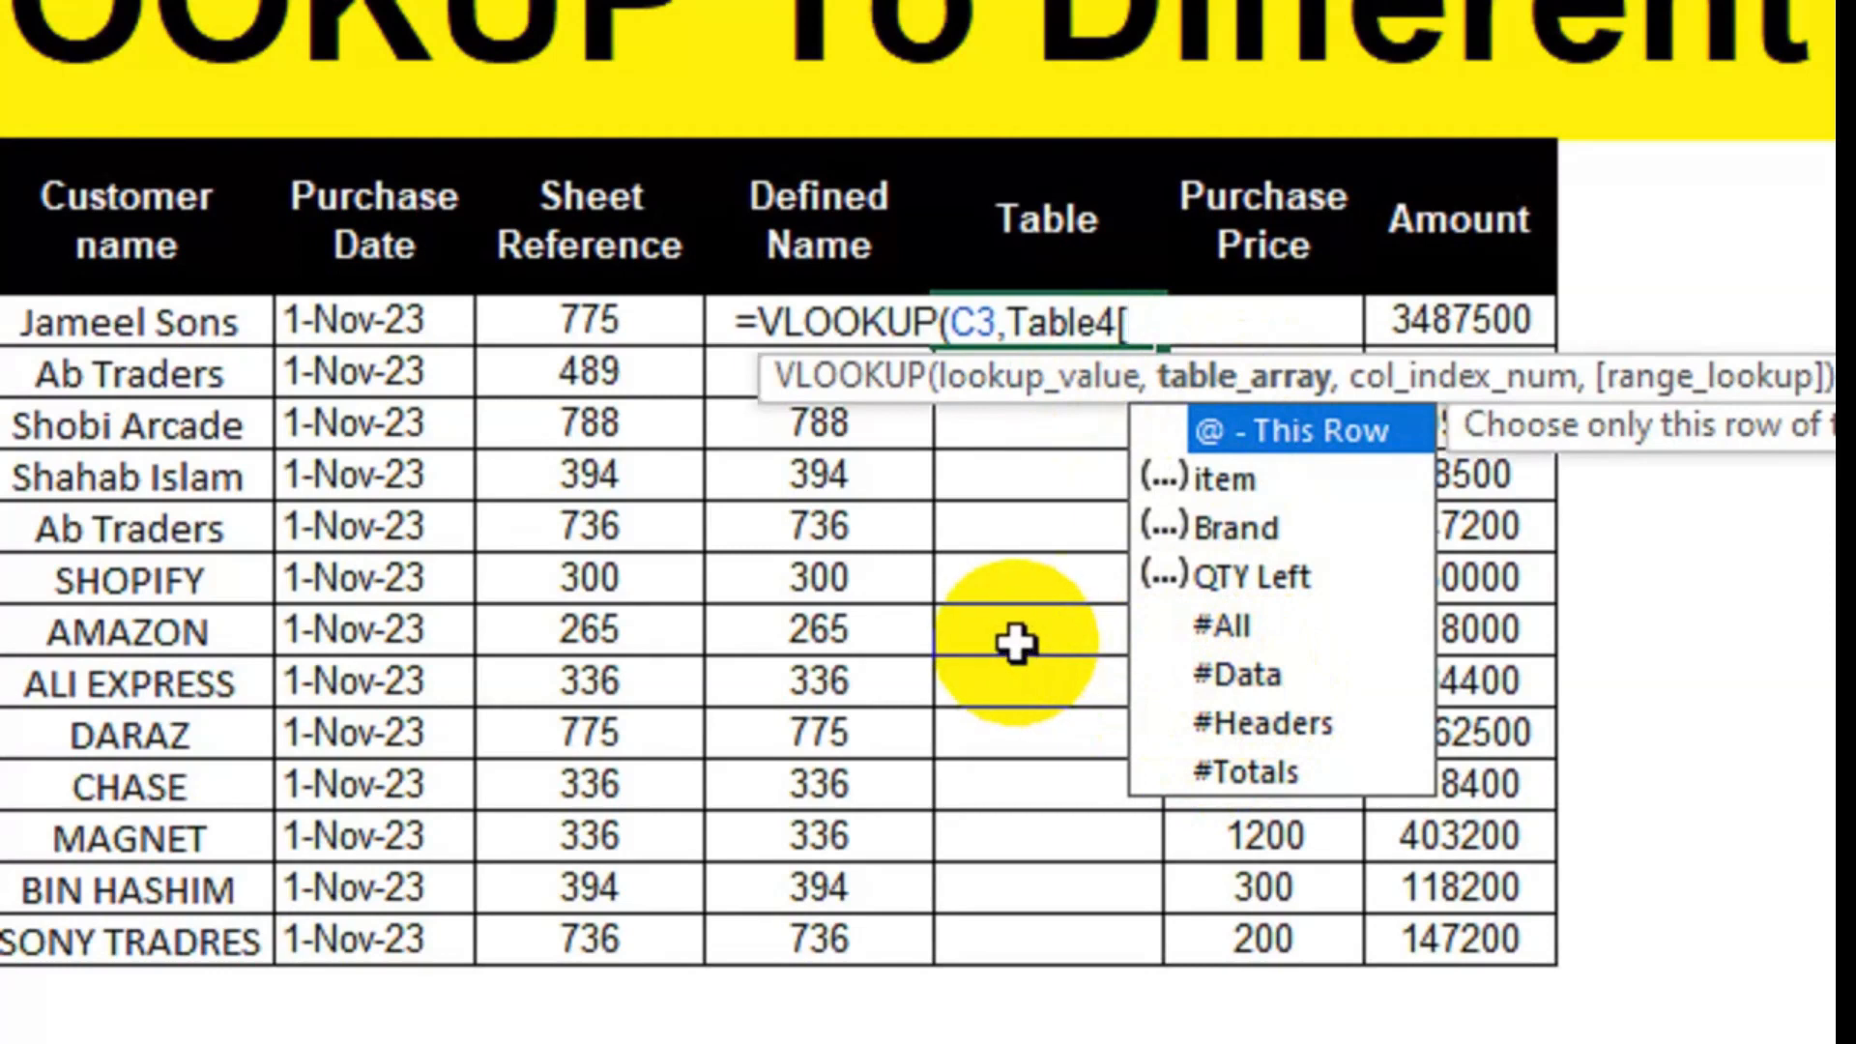
pyautogui.press('Down')
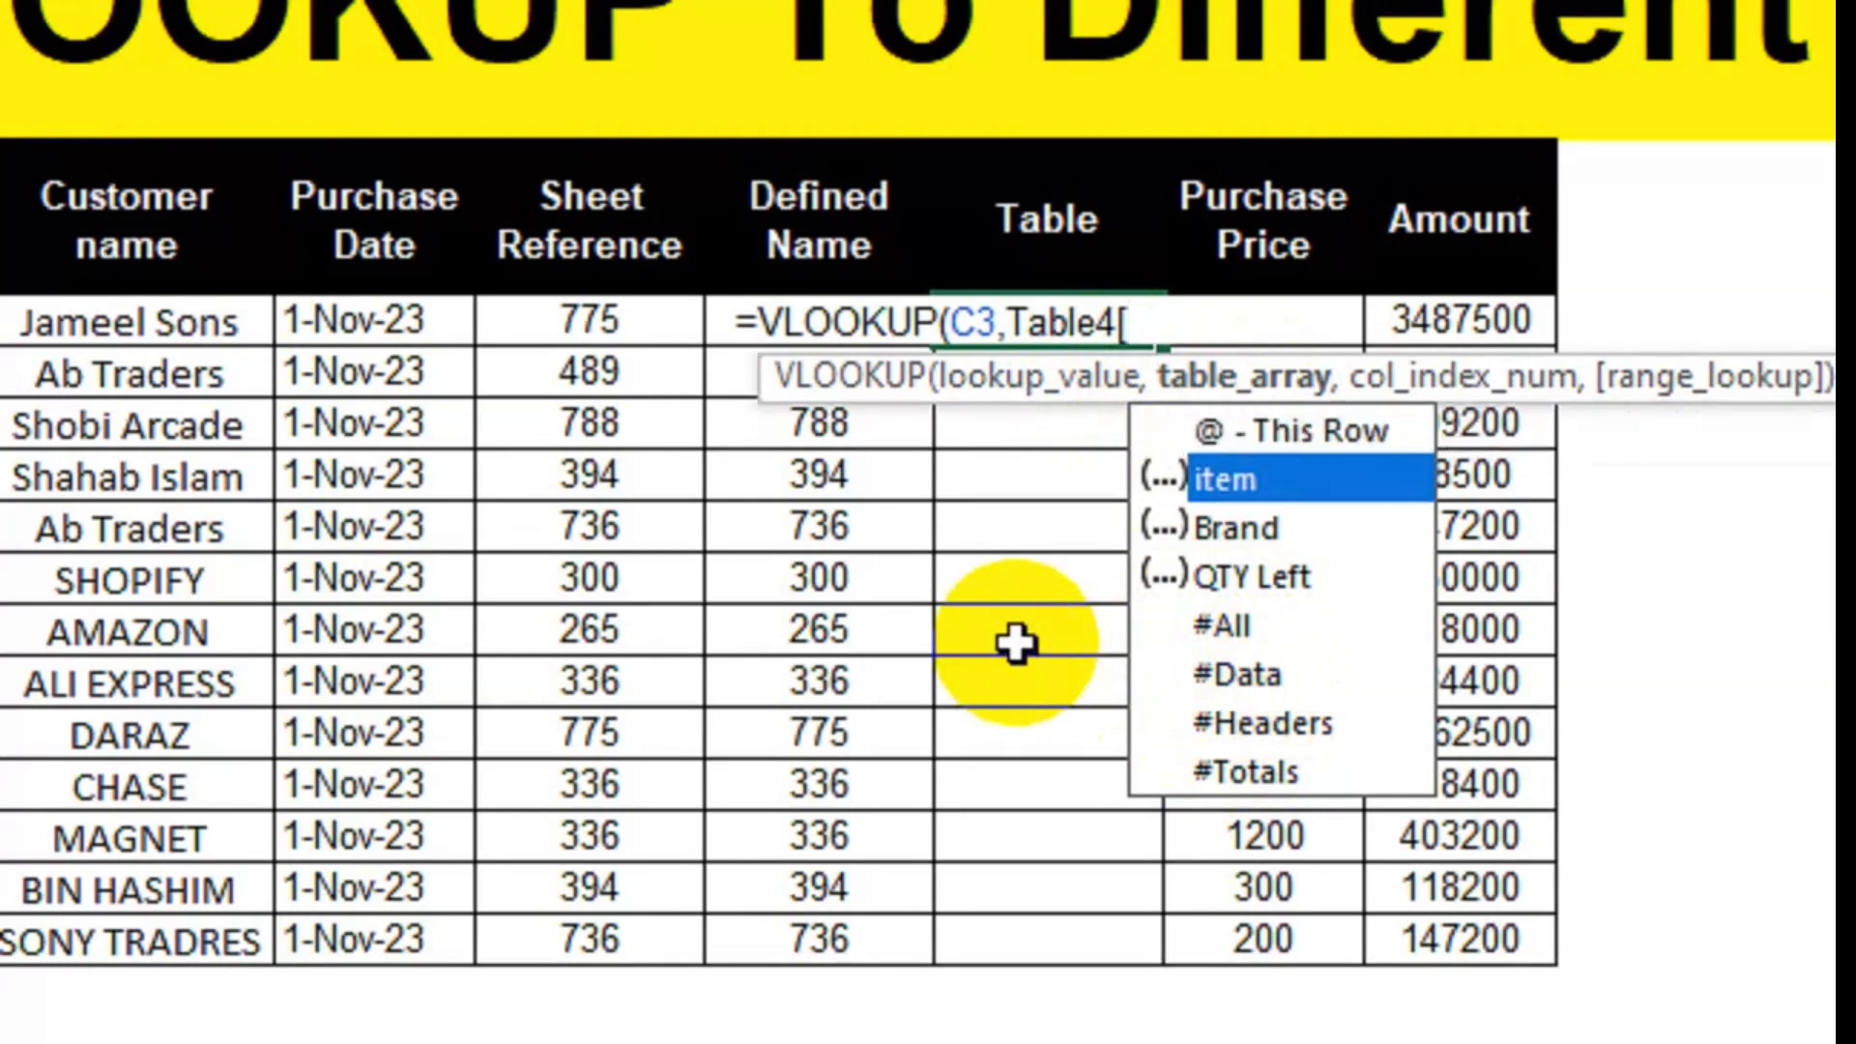
pyautogui.press('Down')
pyautogui.press('Down')
pyautogui.press('Down')
pyautogui.press('Down')
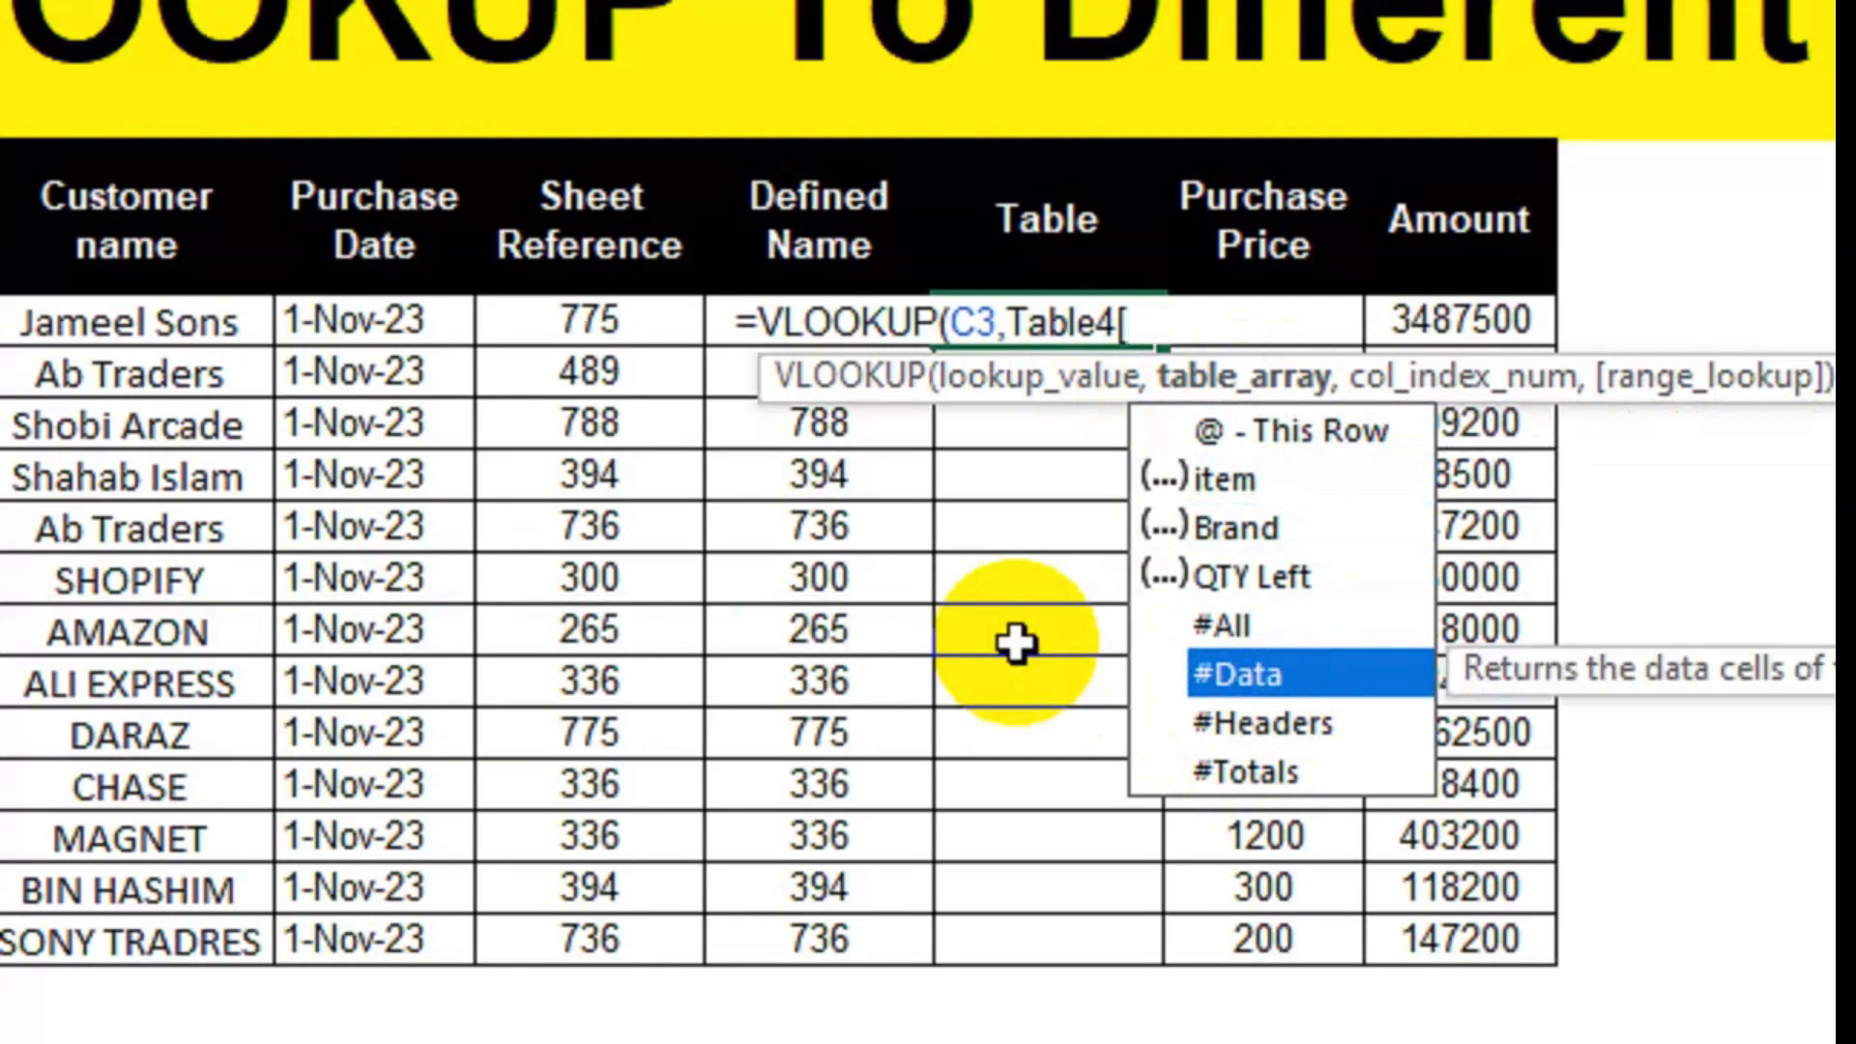
pyautogui.press('Tab')
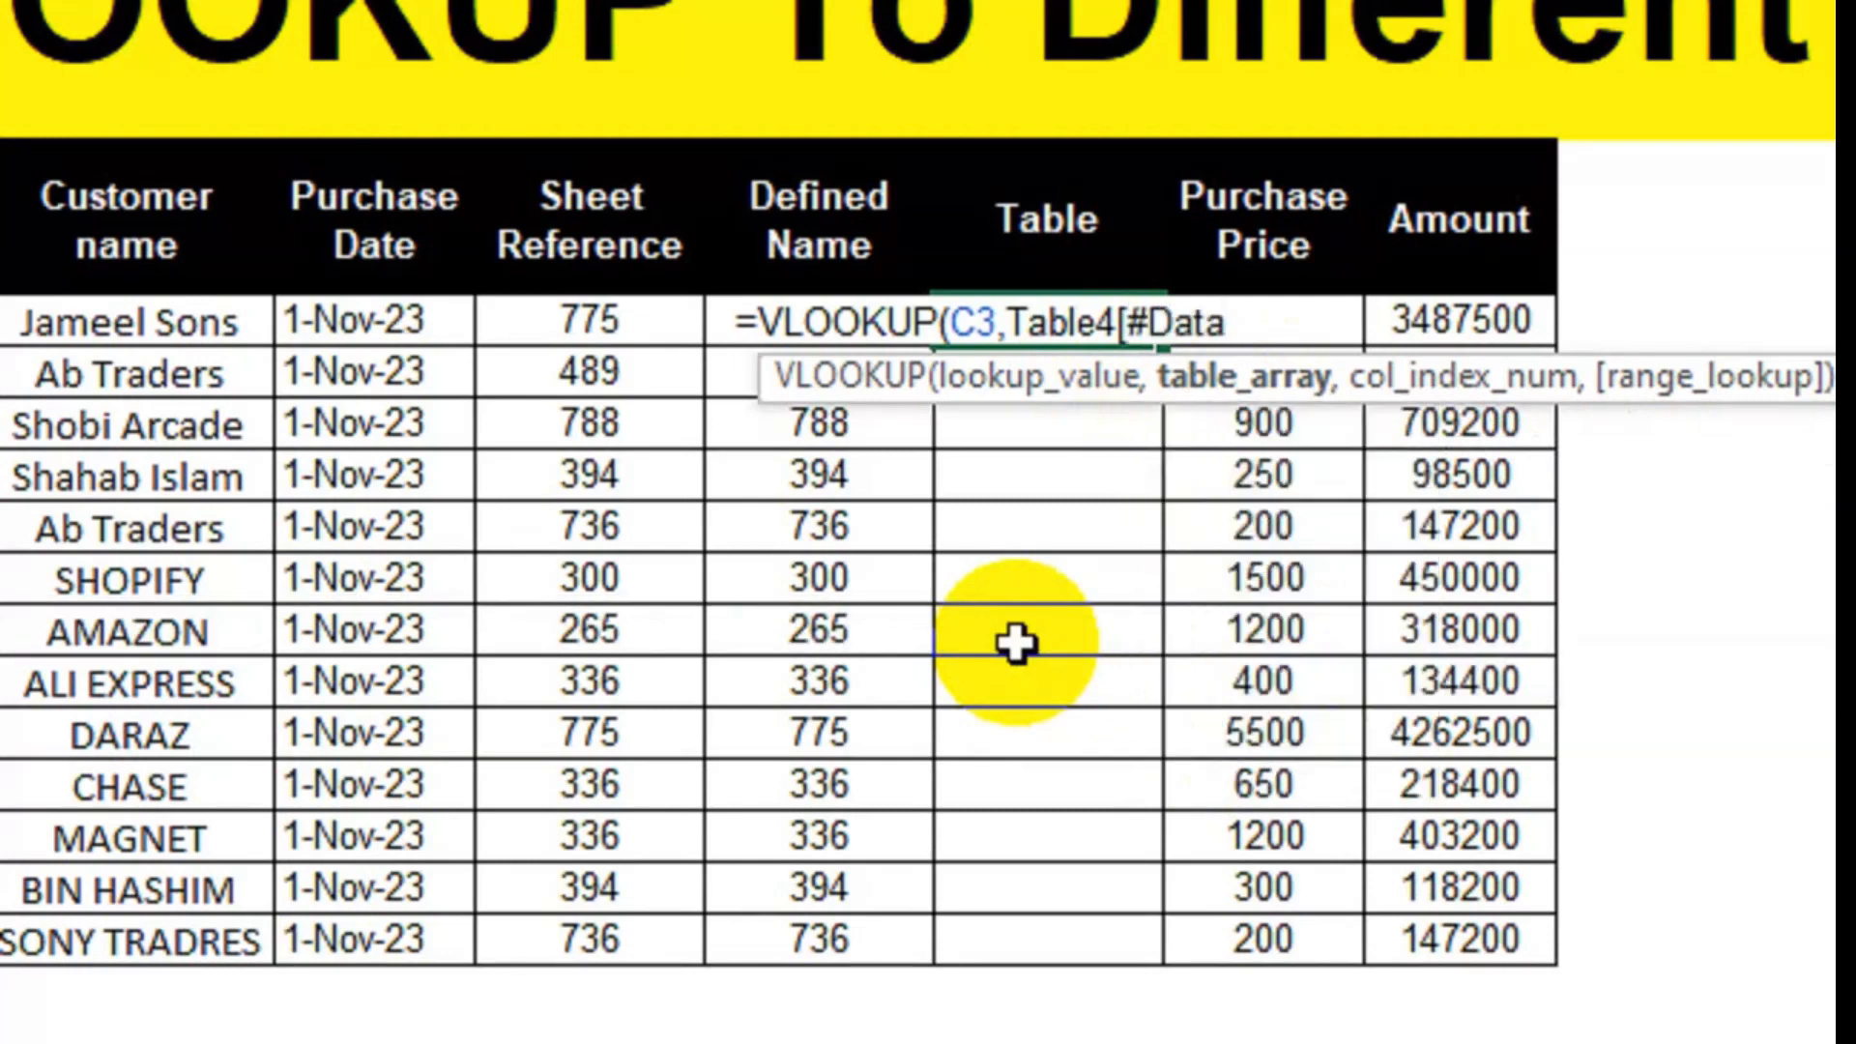
pyautogui.write(']')
pyautogui.write(',')
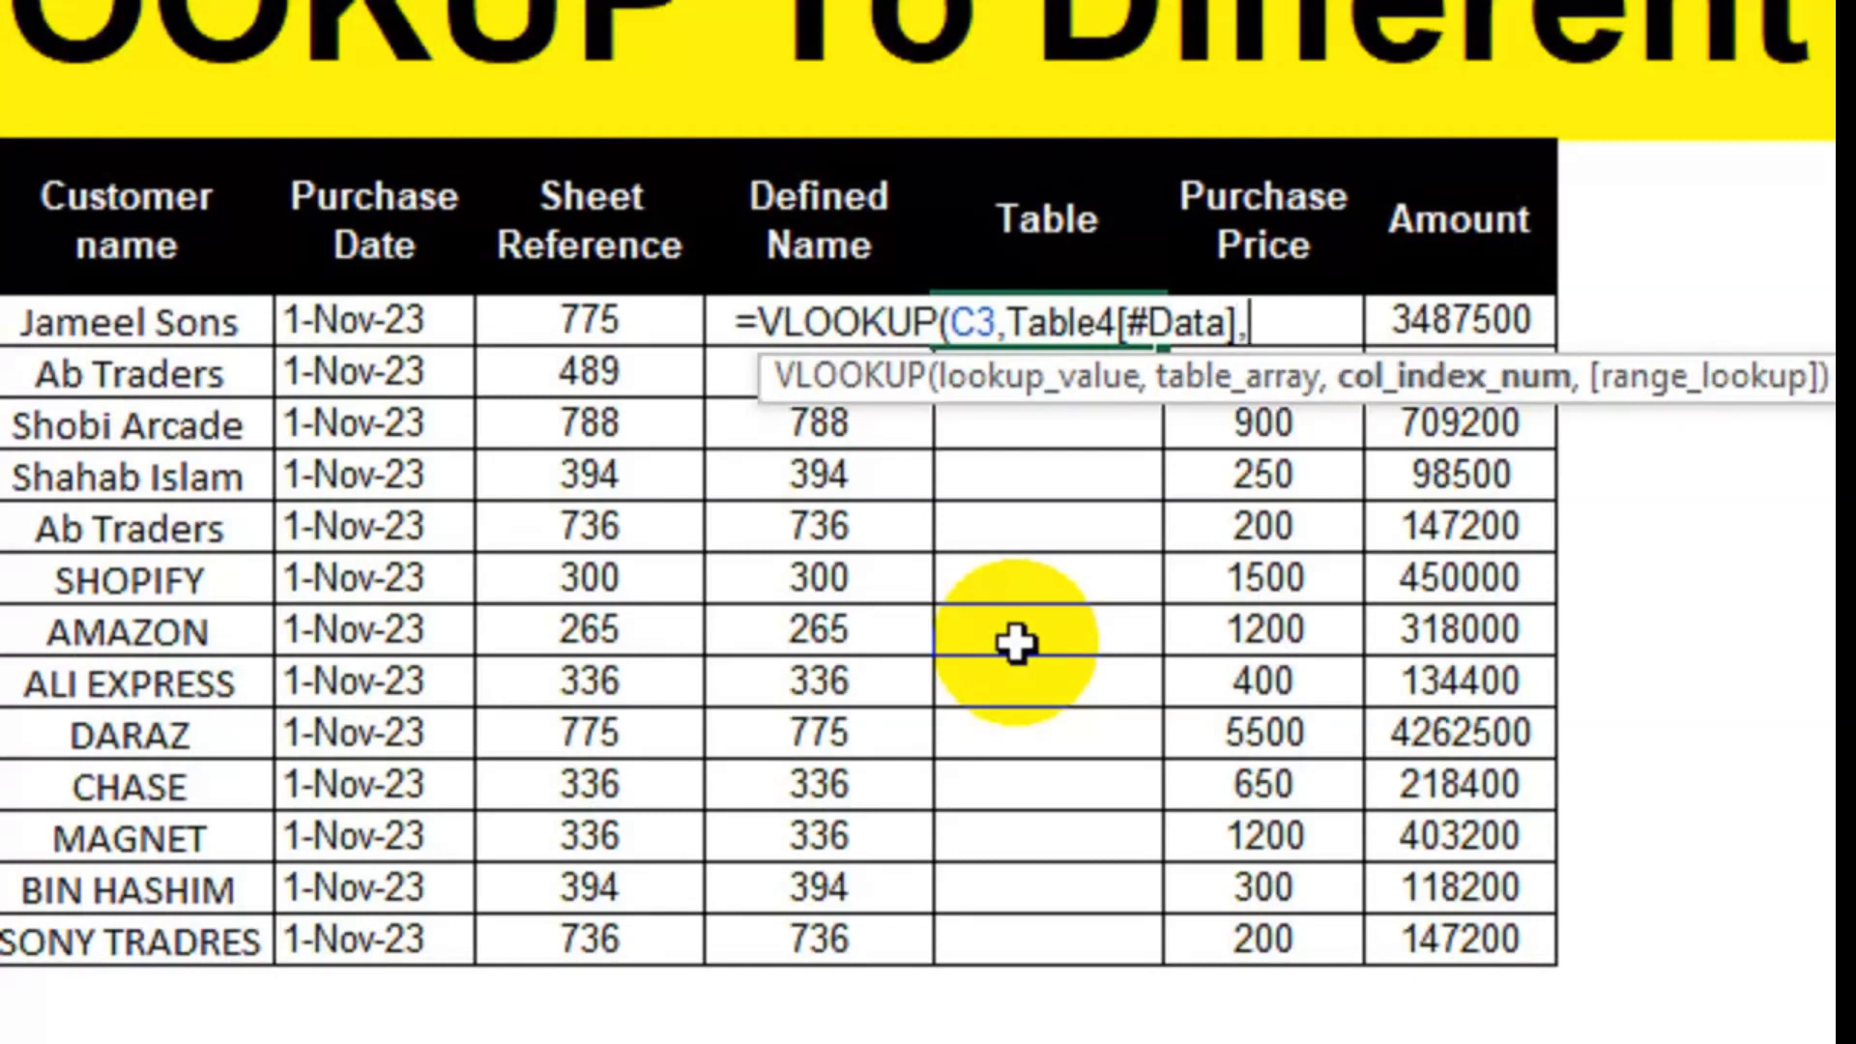
# - Finish the I3 lookup with column index 3 and FALSE, and fill it down to row 15
pyautogui.write('3,')
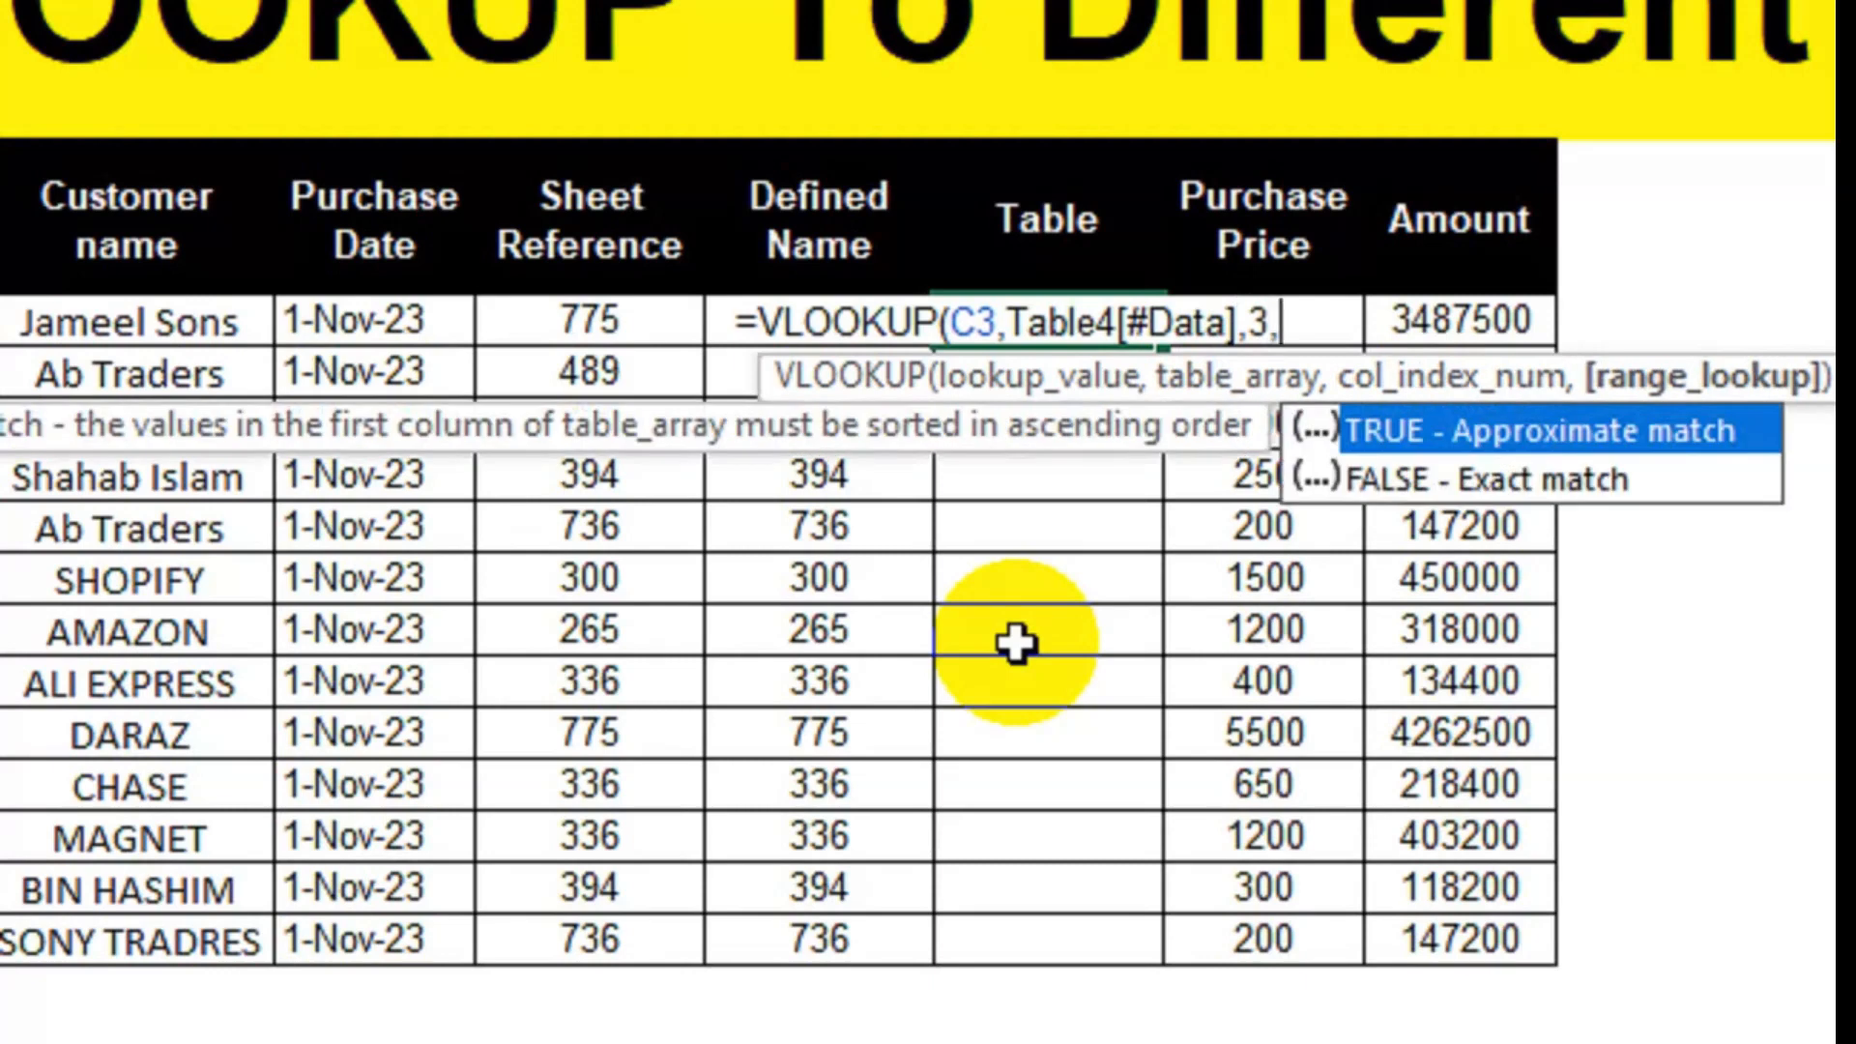
pyautogui.press('Down')
pyautogui.press('Tab')
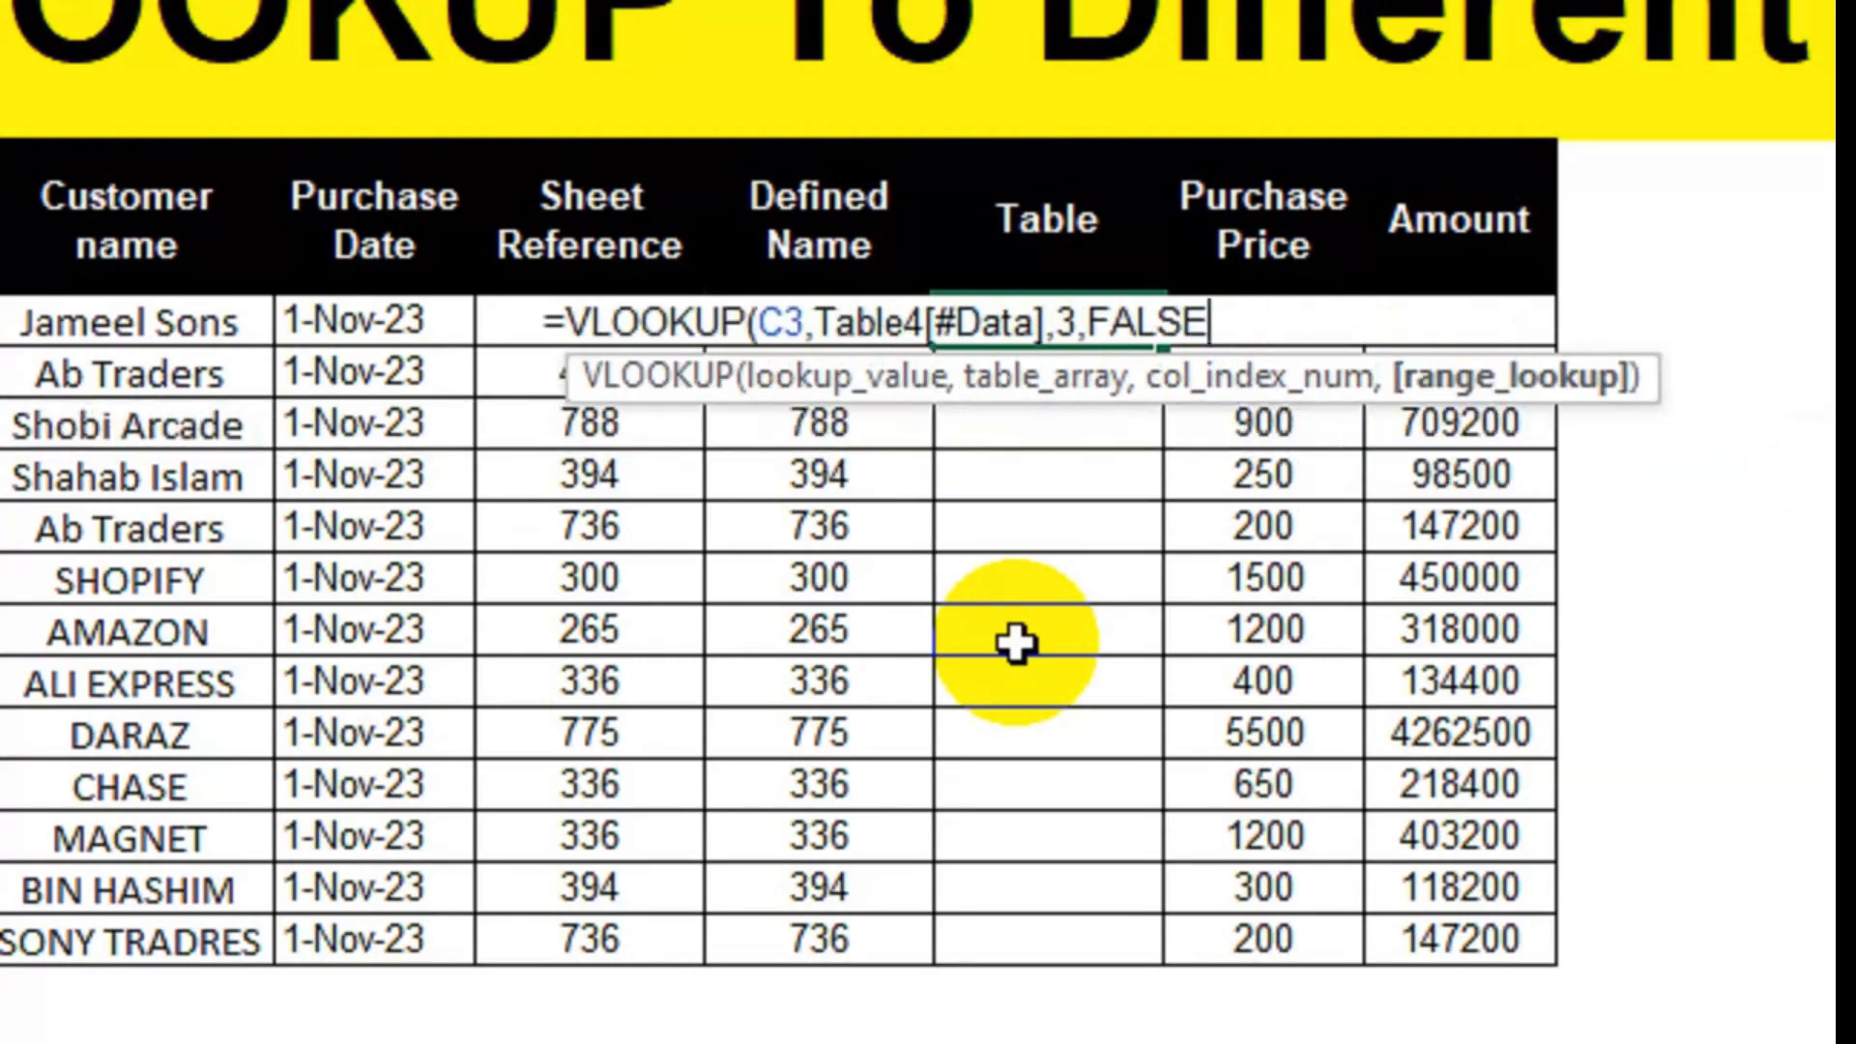
pyautogui.write(')')
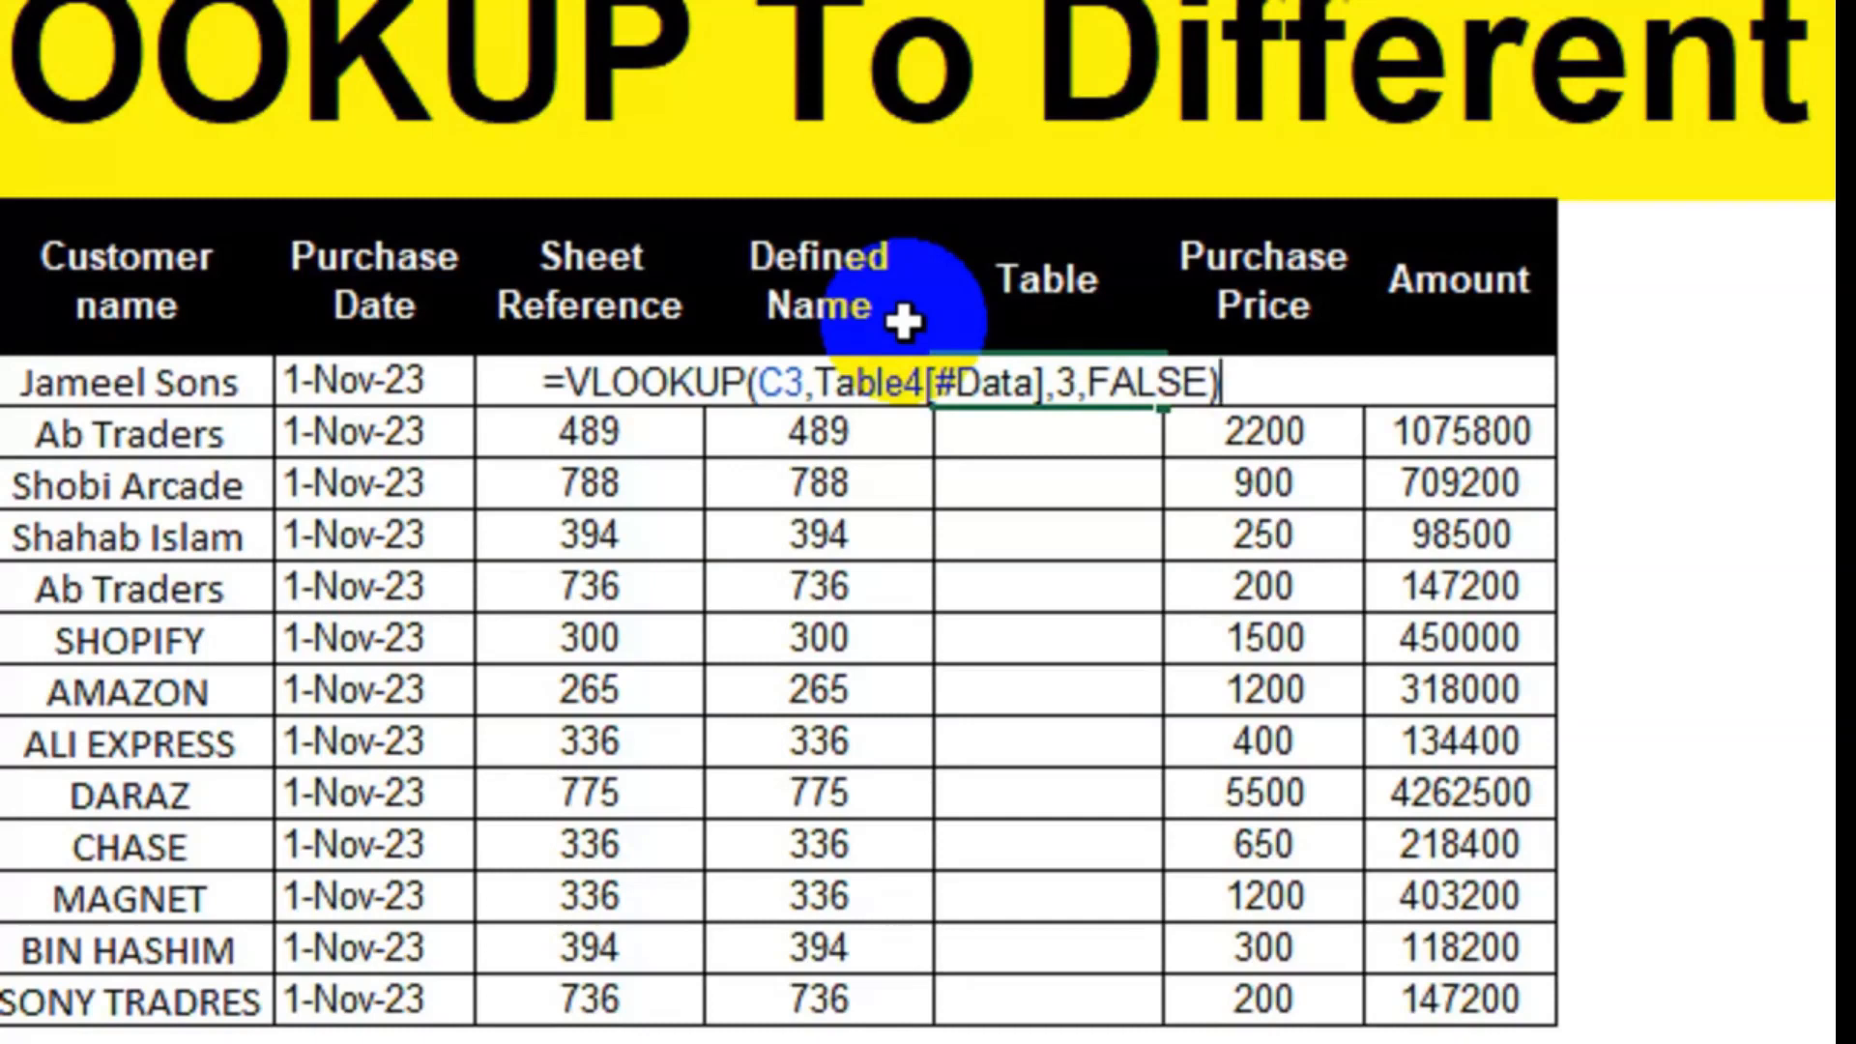
pyautogui.press('Return')
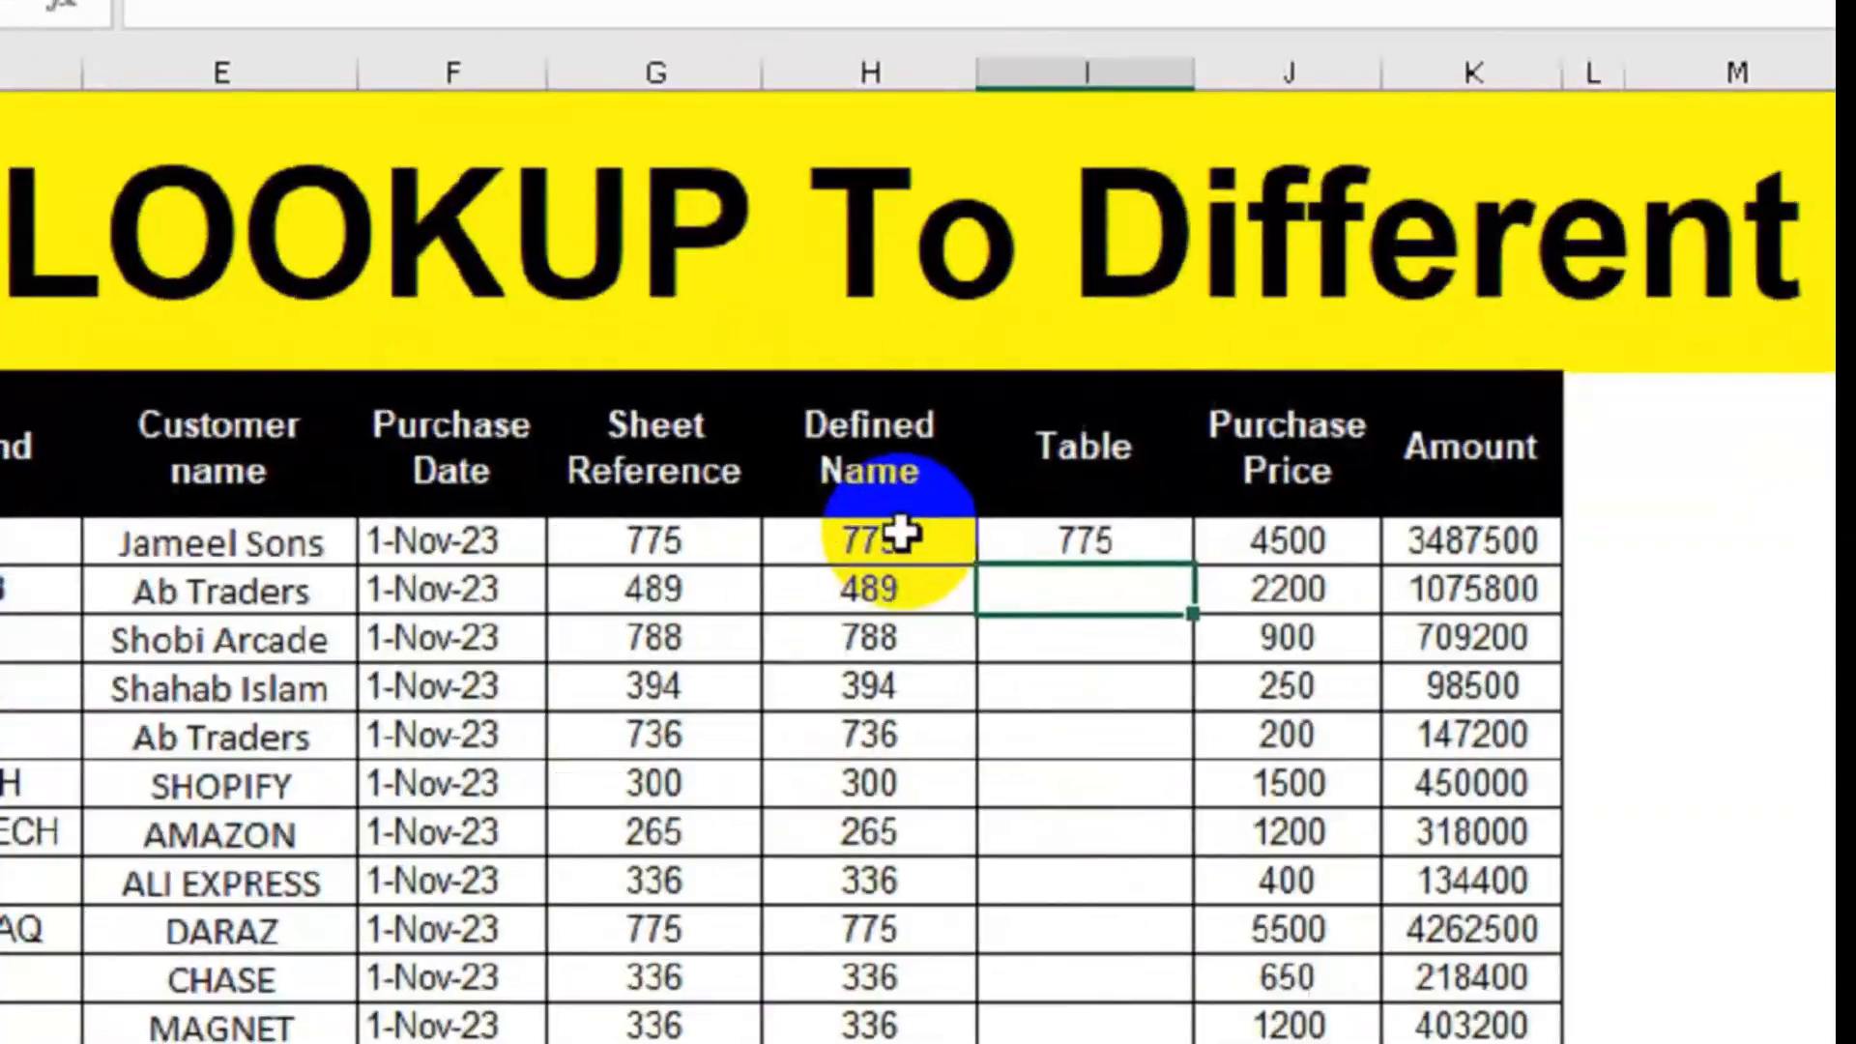
pyautogui.click(1109, 535)
pyautogui.doubleClick(1195, 565)
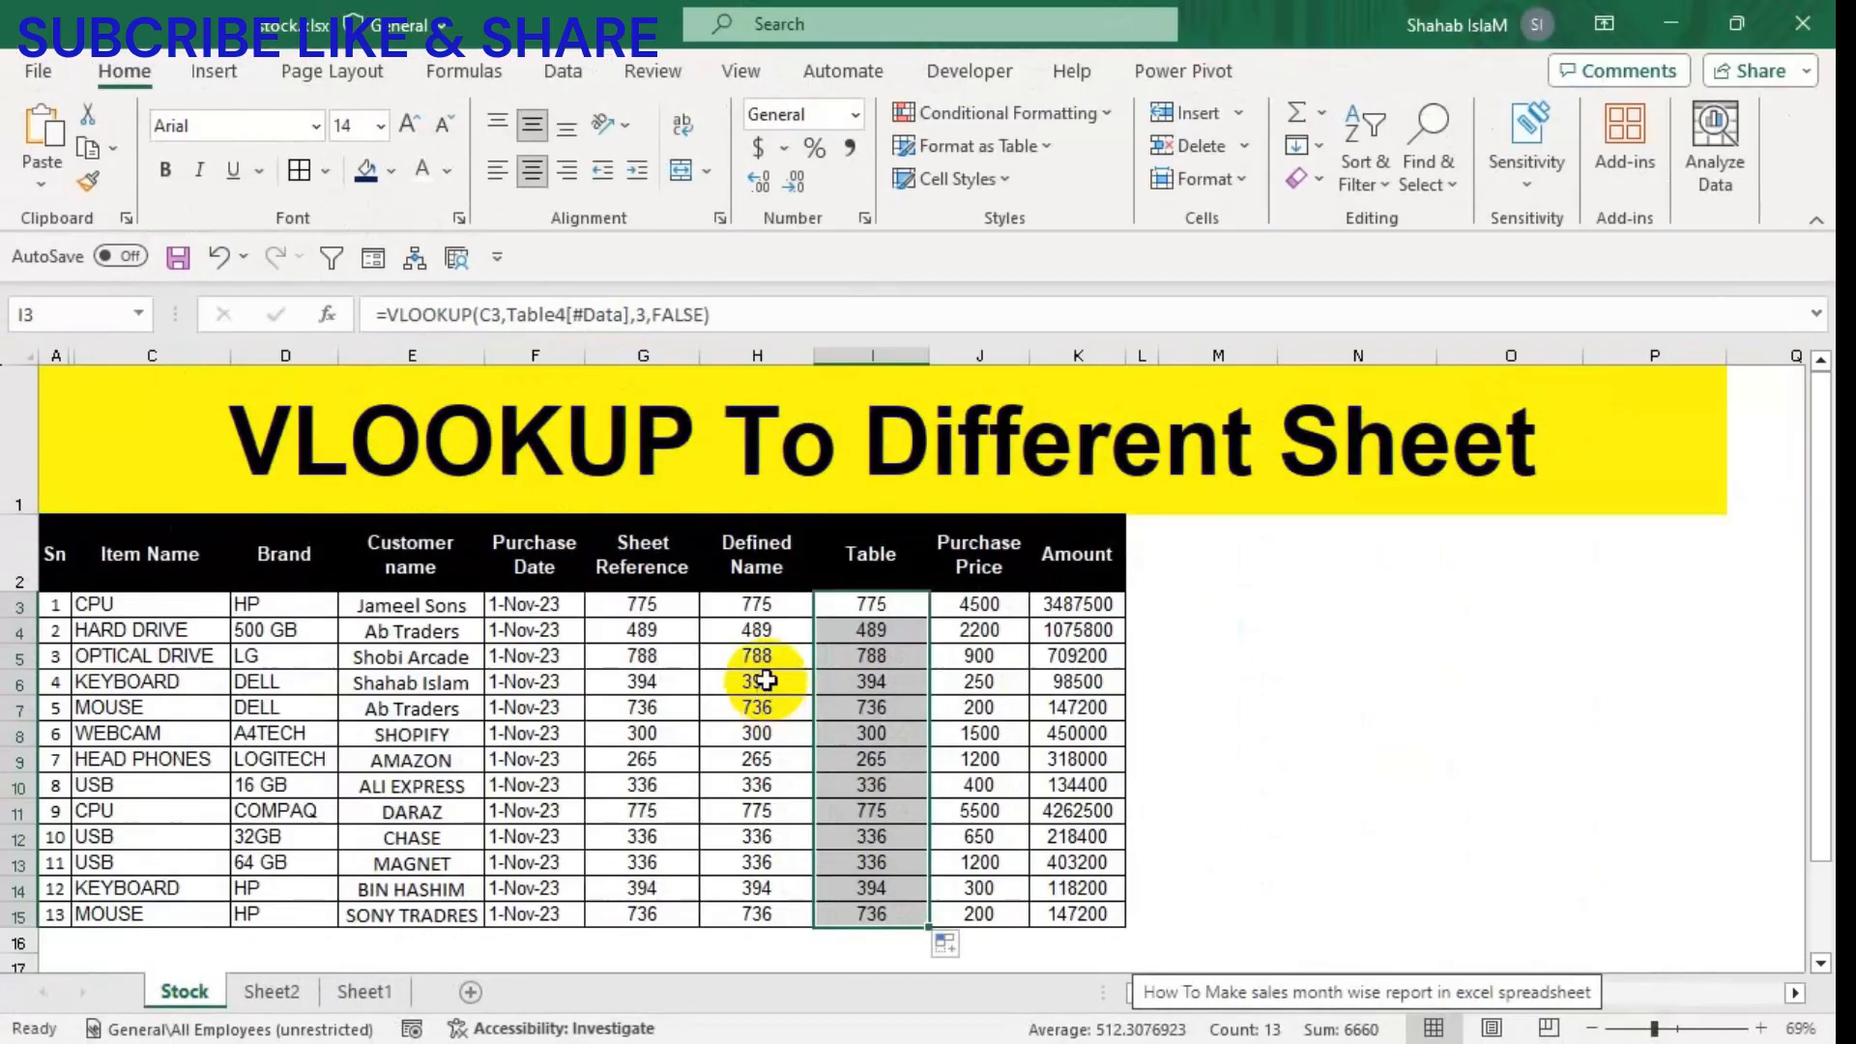
pyautogui.click(656, 244)
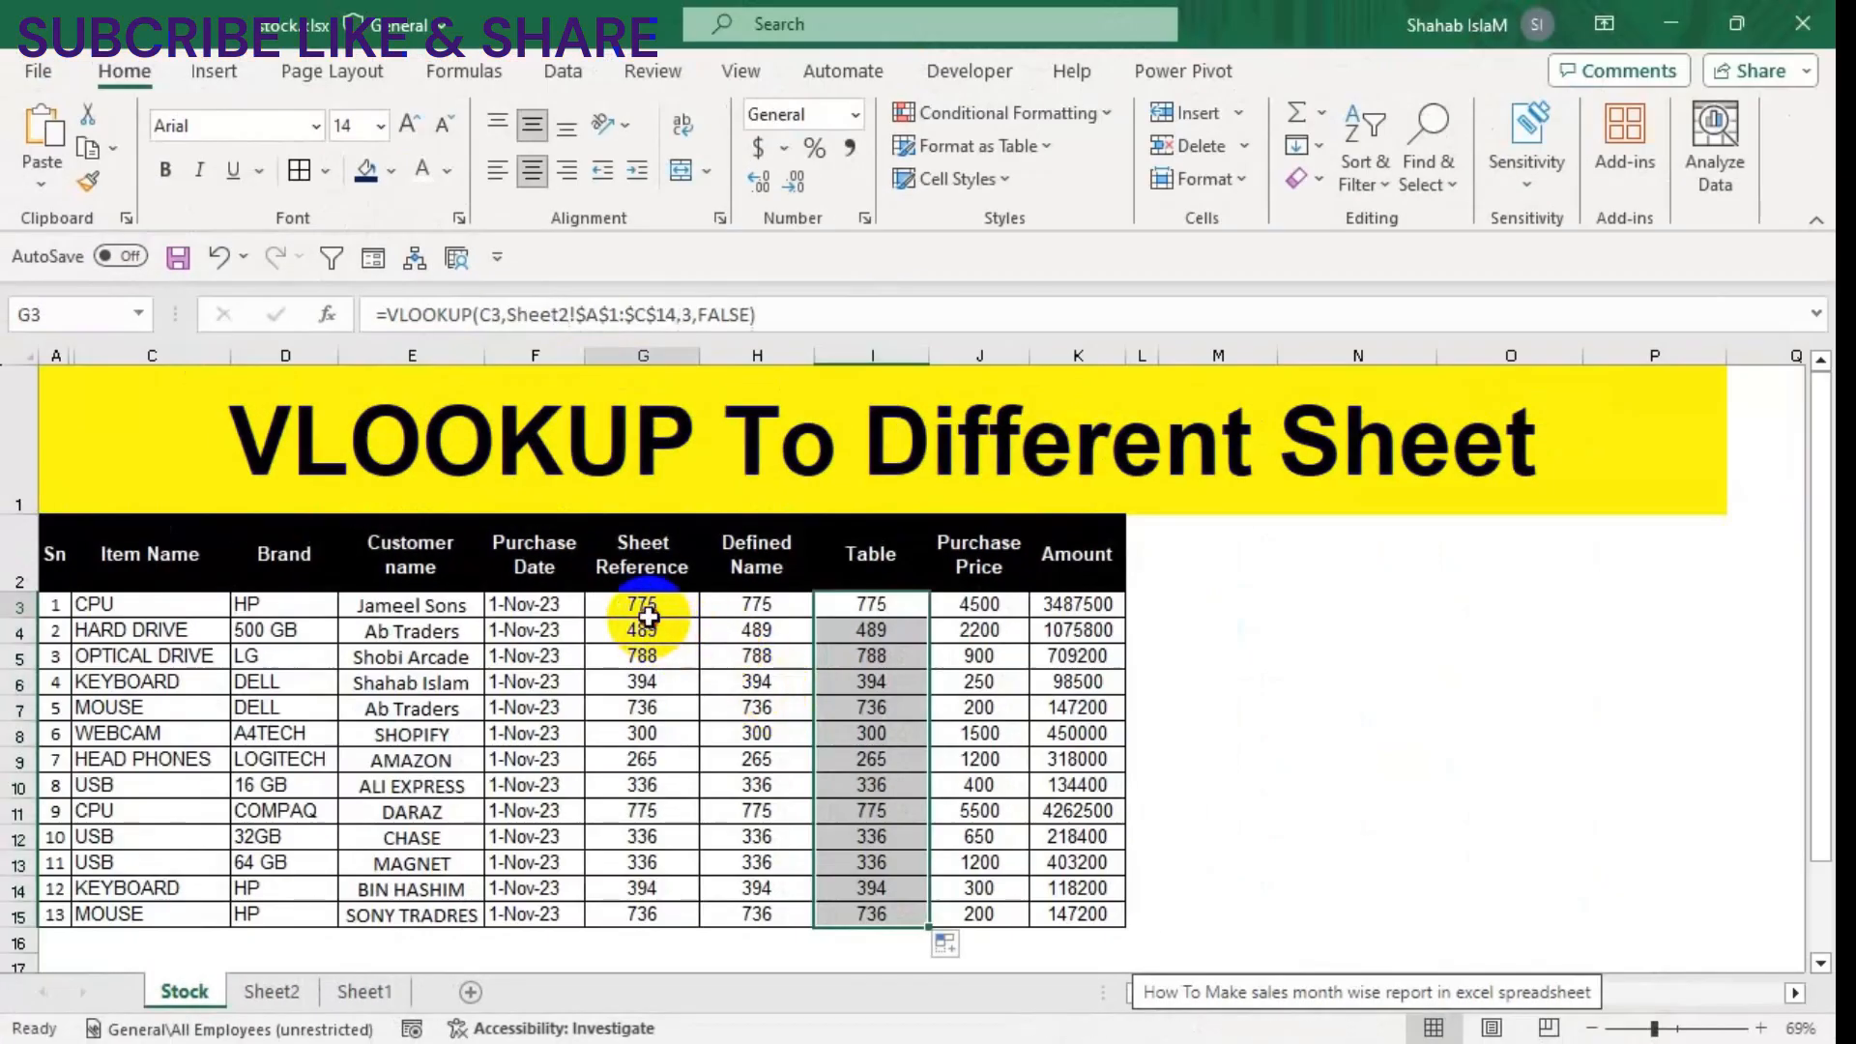